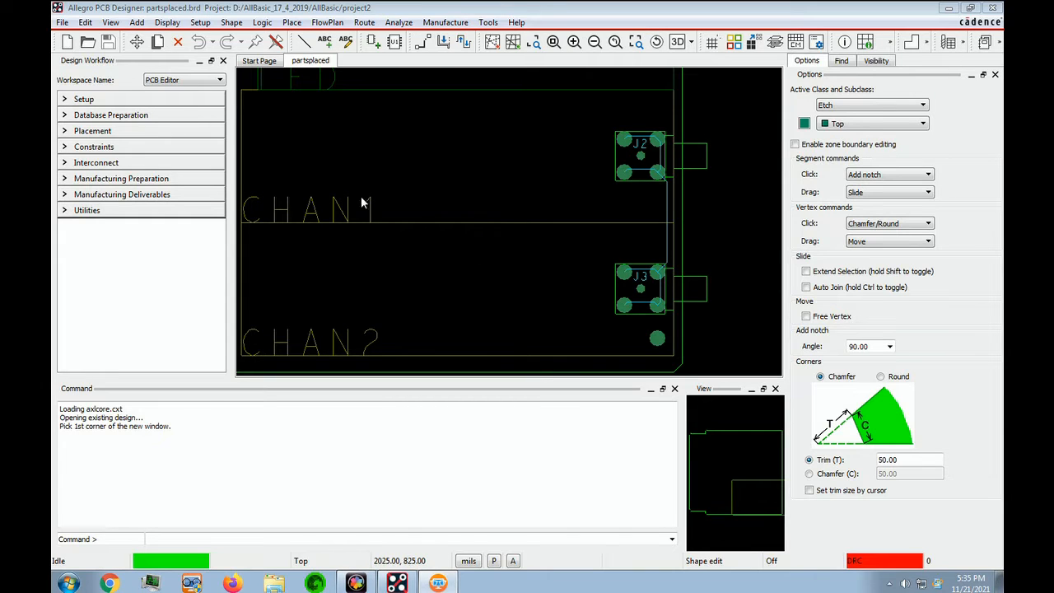
Step: Switch the grid display on and back off
{"action": "left_click", "coordinate": [713, 45]}
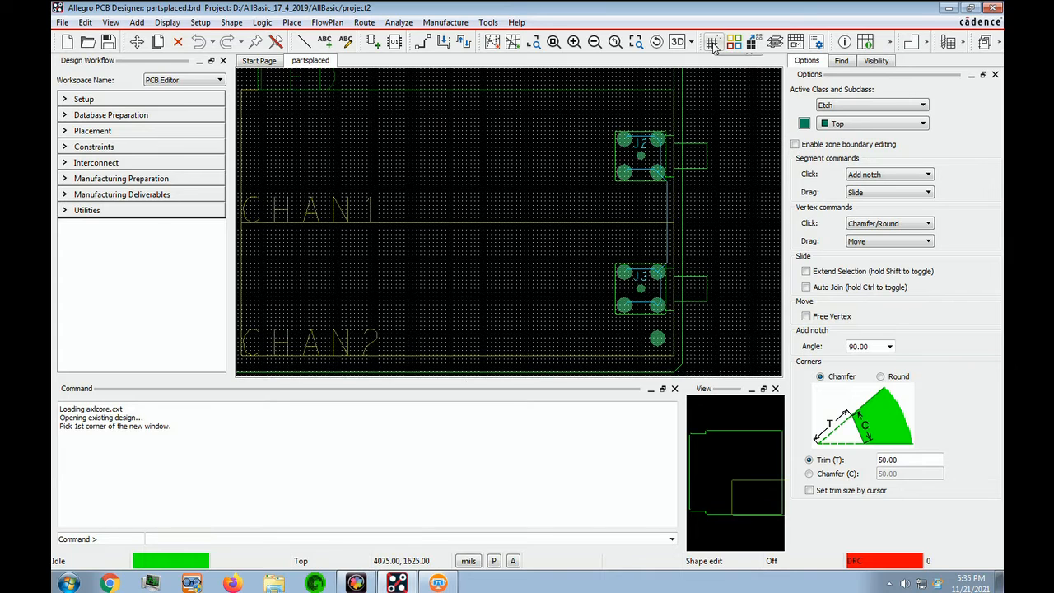
{"action": "left_click", "coordinate": [714, 45]}
{"action": "left_click", "coordinate": [724, 521]}
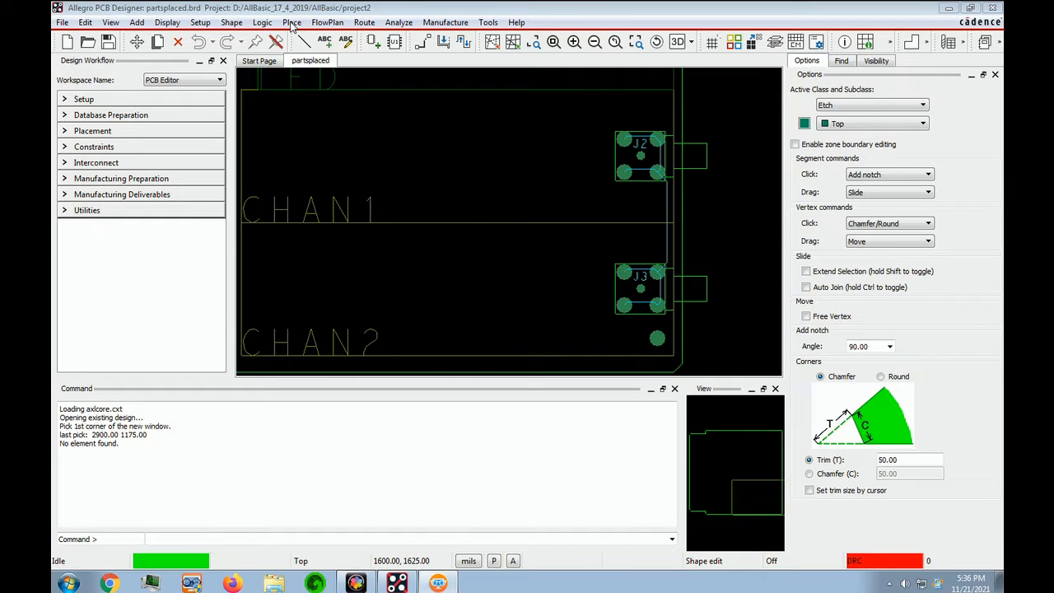
Step: Quickplace the components assigned to room Chan2 on the TOP board layer
{"action": "left_click", "coordinate": [327, 22]}
{"action": "mouse_move", "coordinate": [292, 22]}
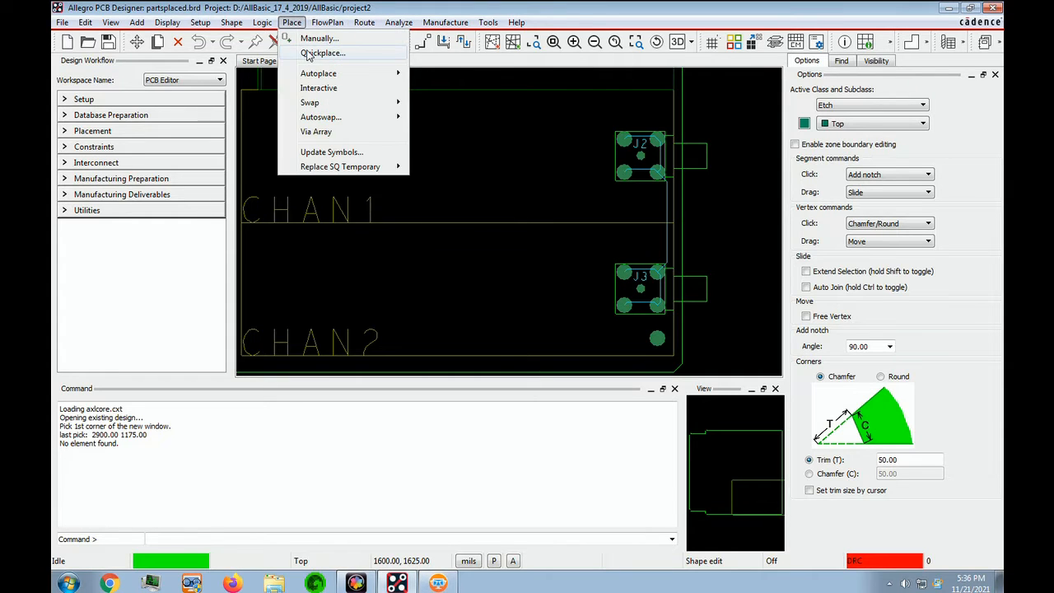
{"action": "left_click", "coordinate": [308, 54]}
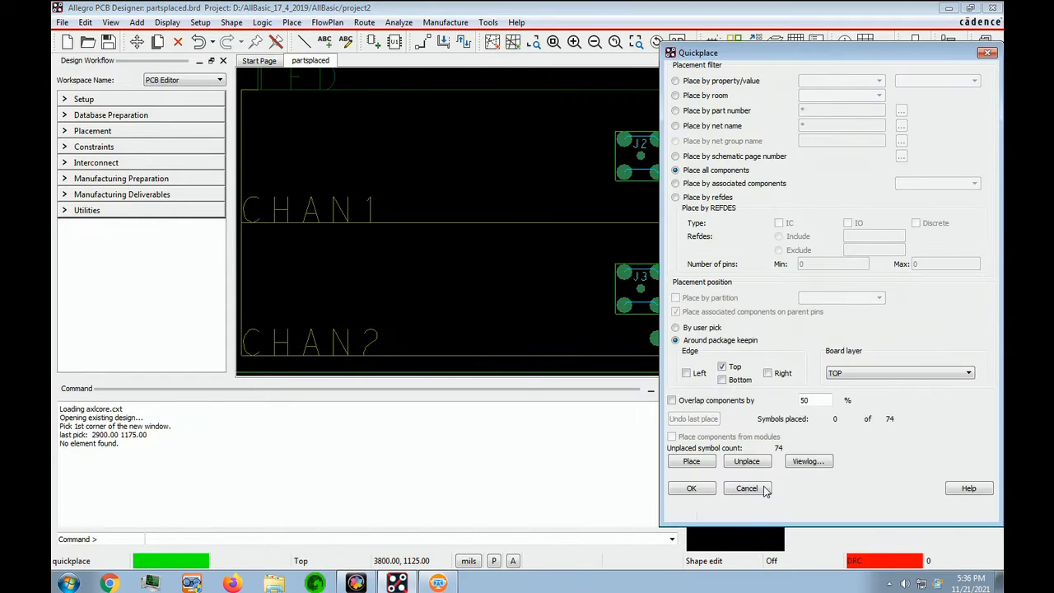
{"action": "left_click", "coordinate": [710, 526]}
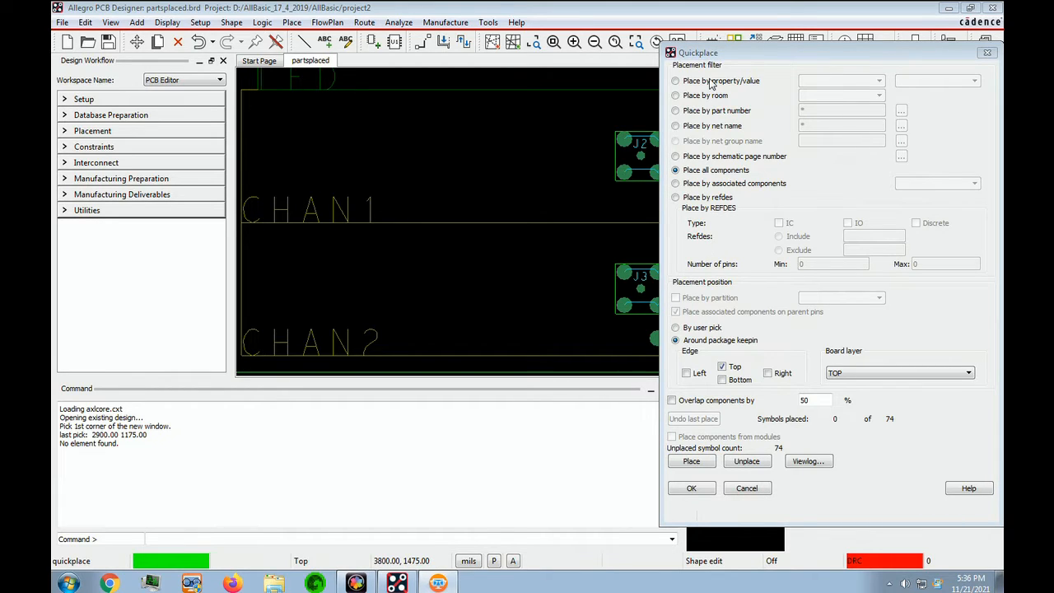
{"action": "left_click", "coordinate": [677, 98]}
{"action": "left_click", "coordinate": [676, 95]}
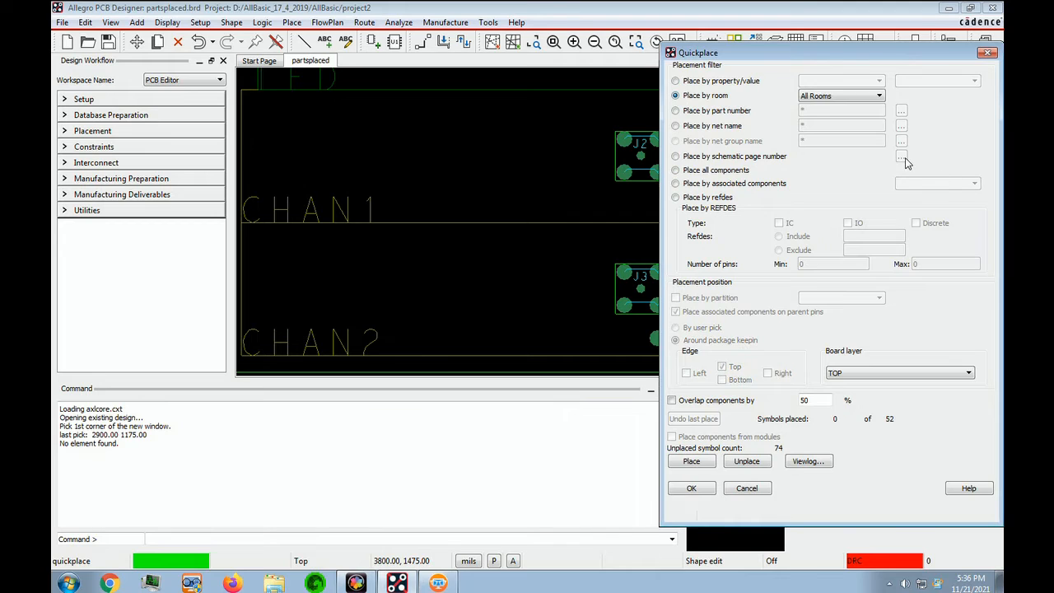
{"action": "left_click", "coordinate": [880, 98]}
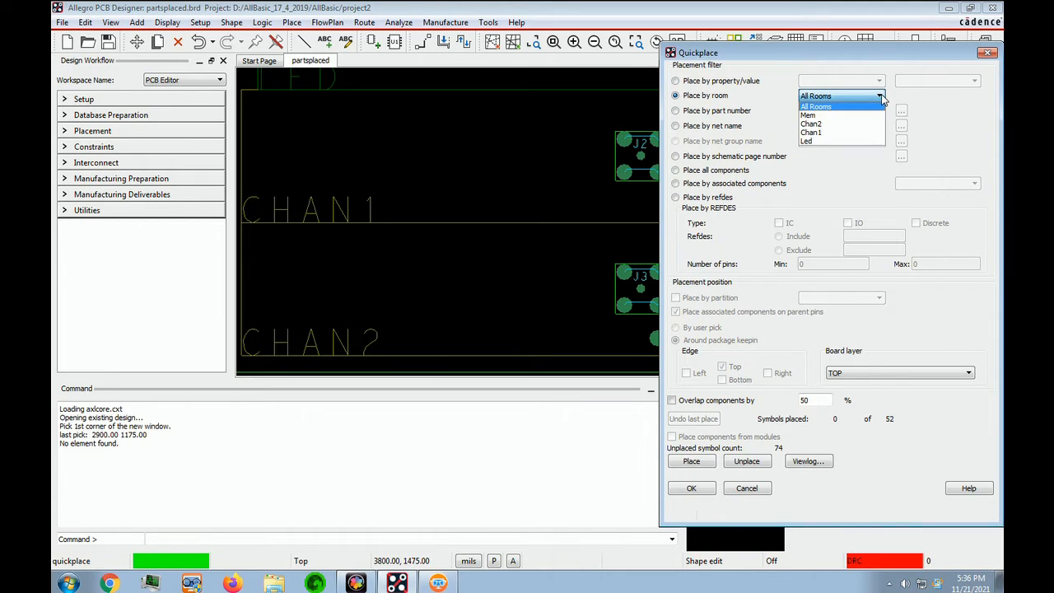
{"action": "left_click", "coordinate": [847, 125]}
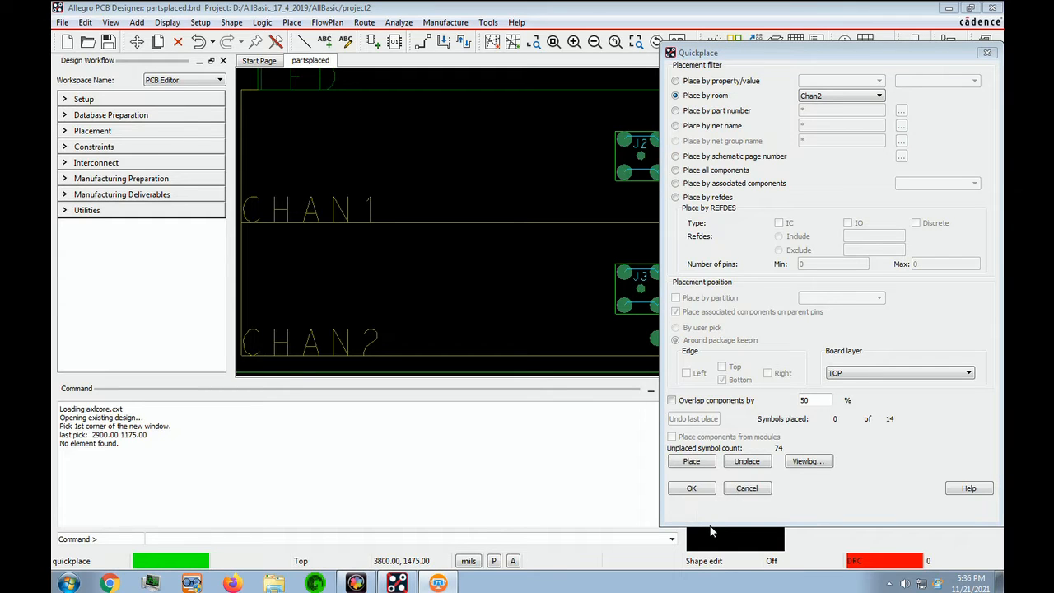
{"action": "left_click", "coordinate": [689, 462]}
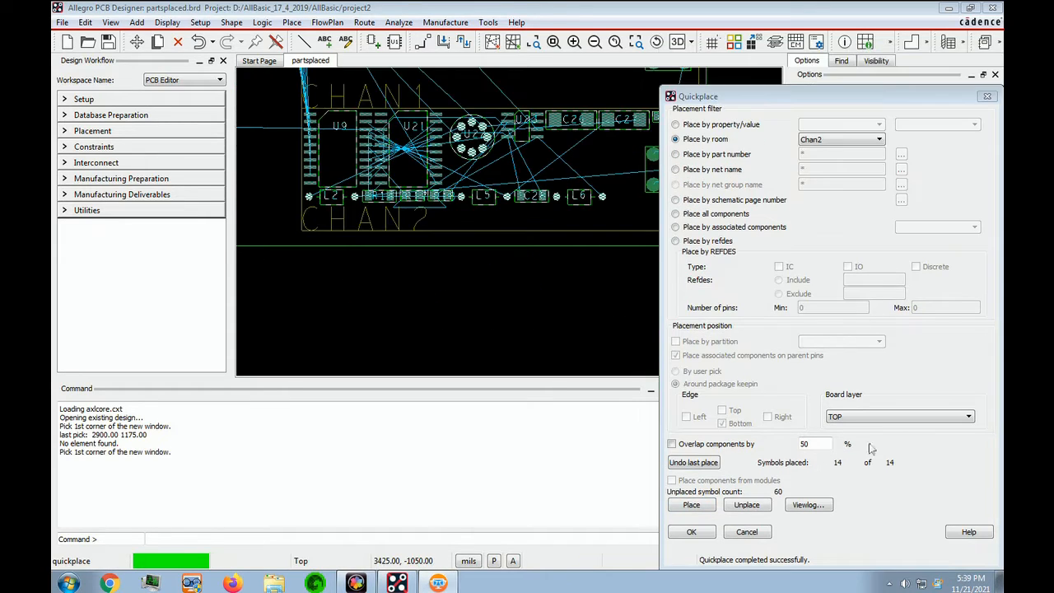
{"action": "left_click", "coordinate": [692, 533]}
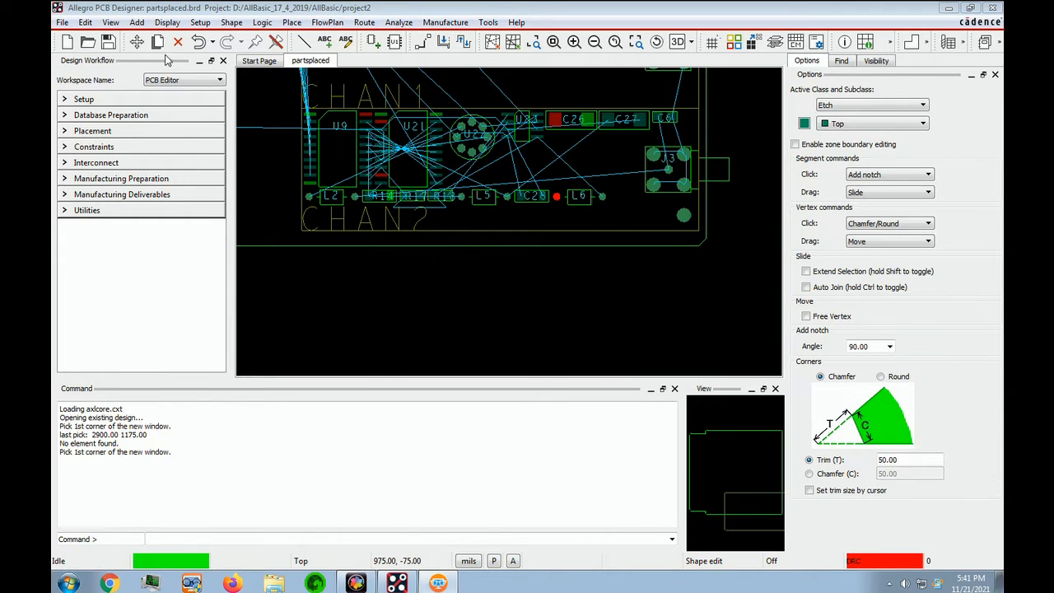
Step: Rotate U21 by 180 degrees and place it beside U9 in the CHAN2 room, at 2175, 150
{"action": "left_click", "coordinate": [139, 43]}
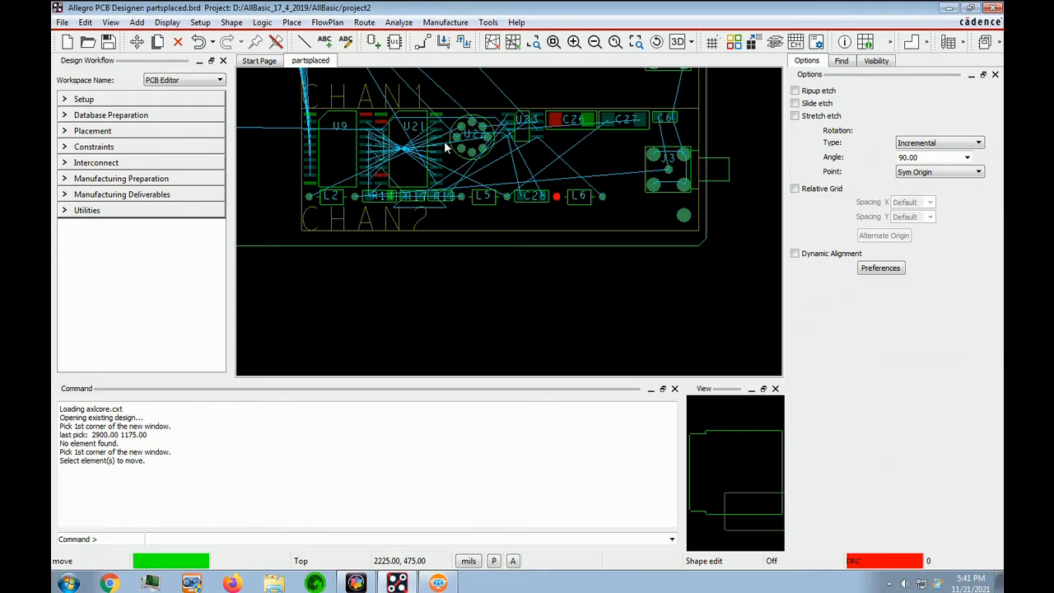
{"action": "left_click", "coordinate": [428, 165]}
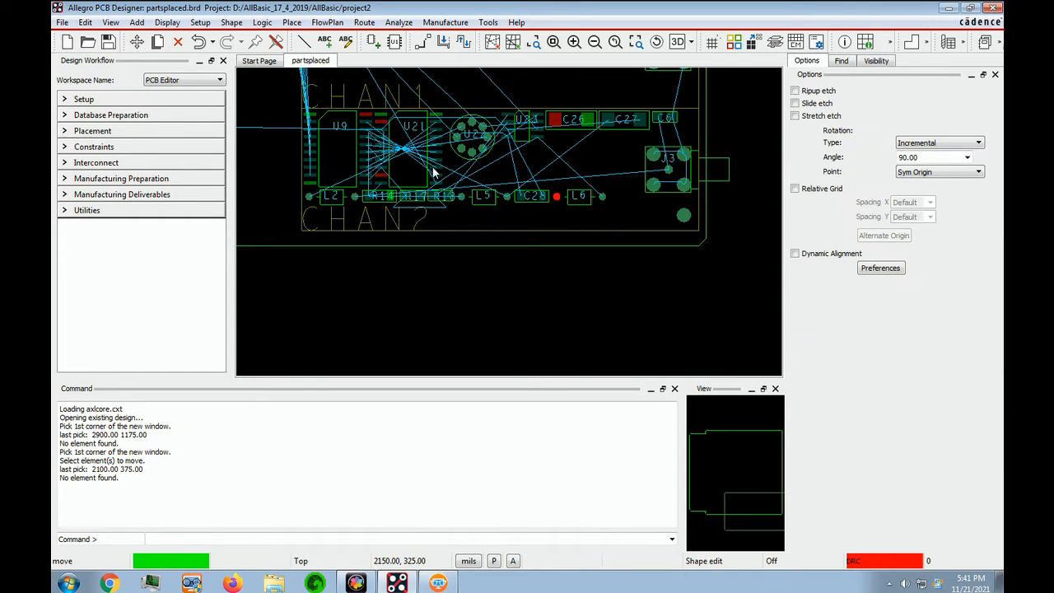
{"action": "left_click", "coordinate": [435, 173]}
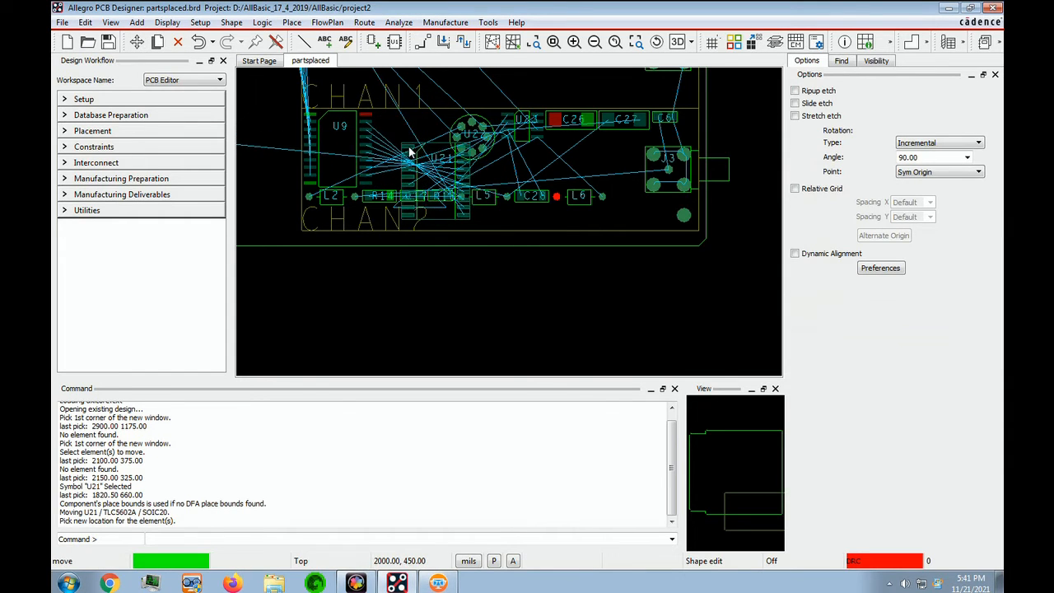
{"action": "right_click", "coordinate": [410, 152]}
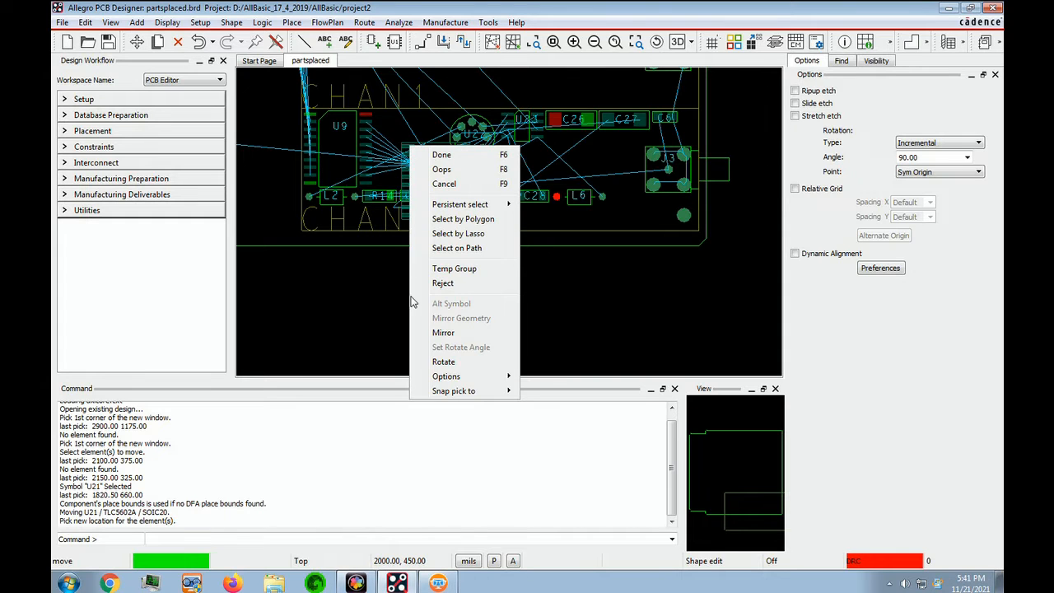
{"action": "left_click", "coordinate": [445, 363]}
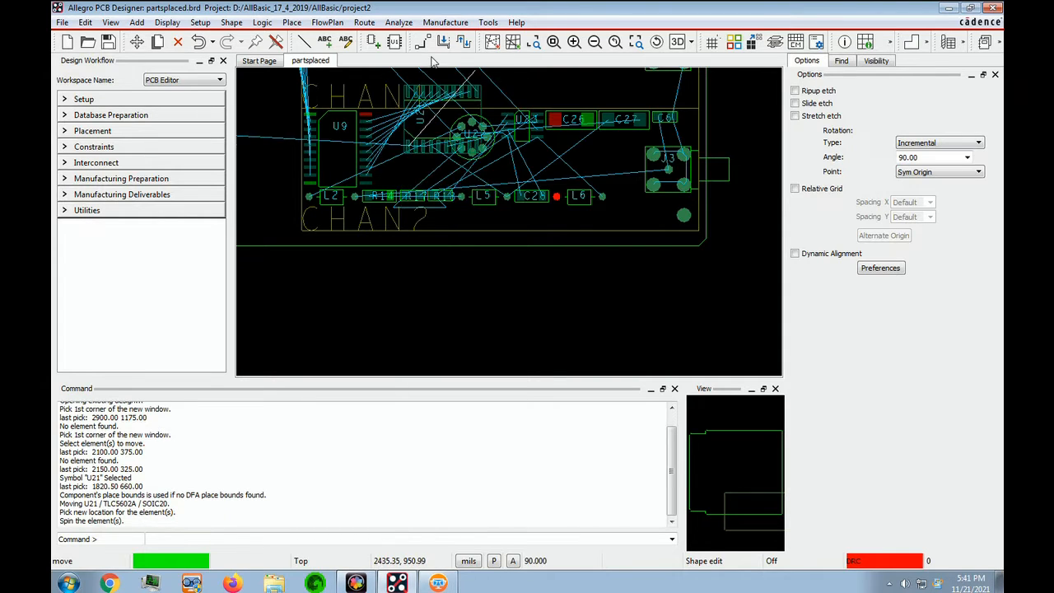
{"action": "left_click", "coordinate": [287, 104]}
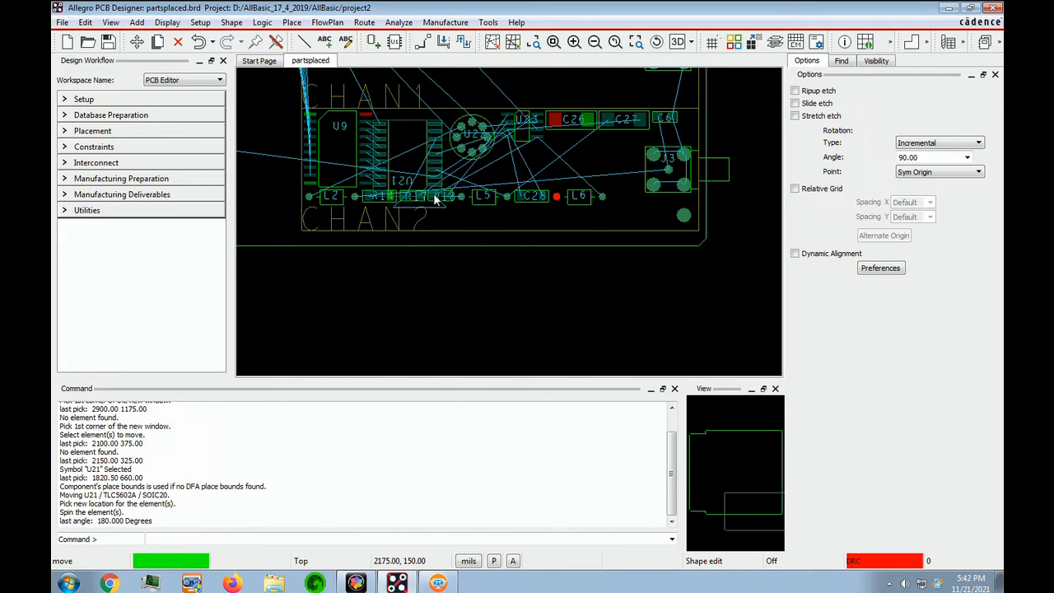
{"action": "left_click", "coordinate": [436, 200]}
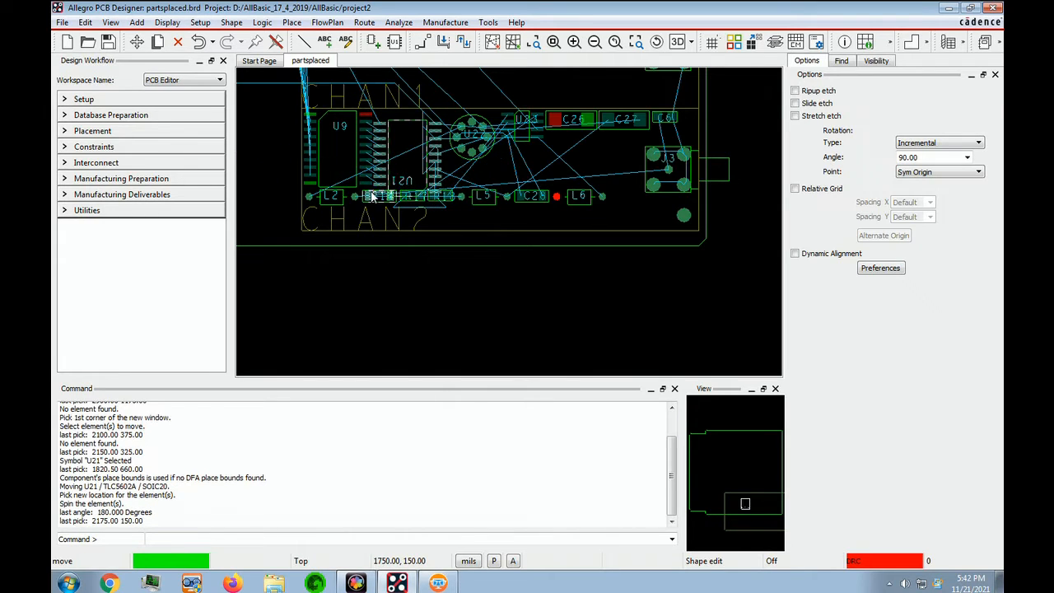
Step: Move U9 to 1350, 600 and inductor L2 to 2850, -25 within the CHAN2 room
{"action": "left_click", "coordinate": [313, 160]}
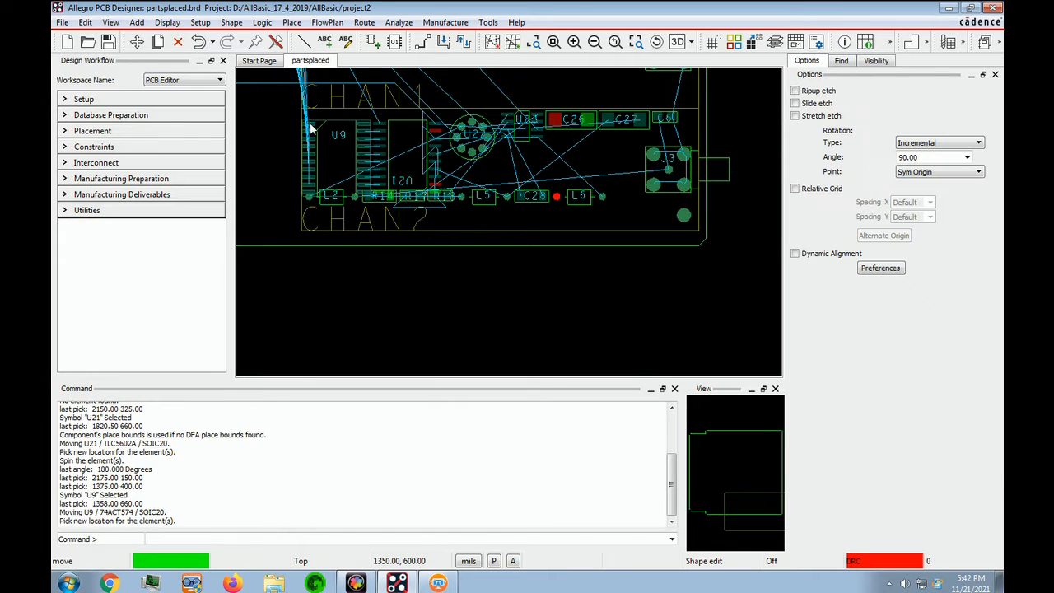
{"action": "left_click", "coordinate": [310, 129]}
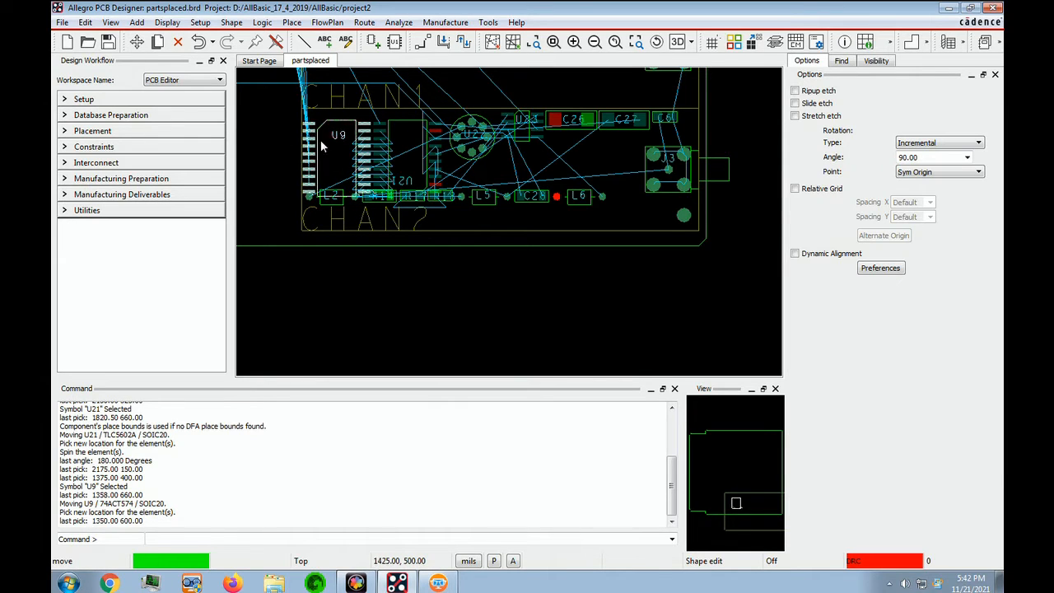
{"action": "left_click", "coordinate": [311, 199]}
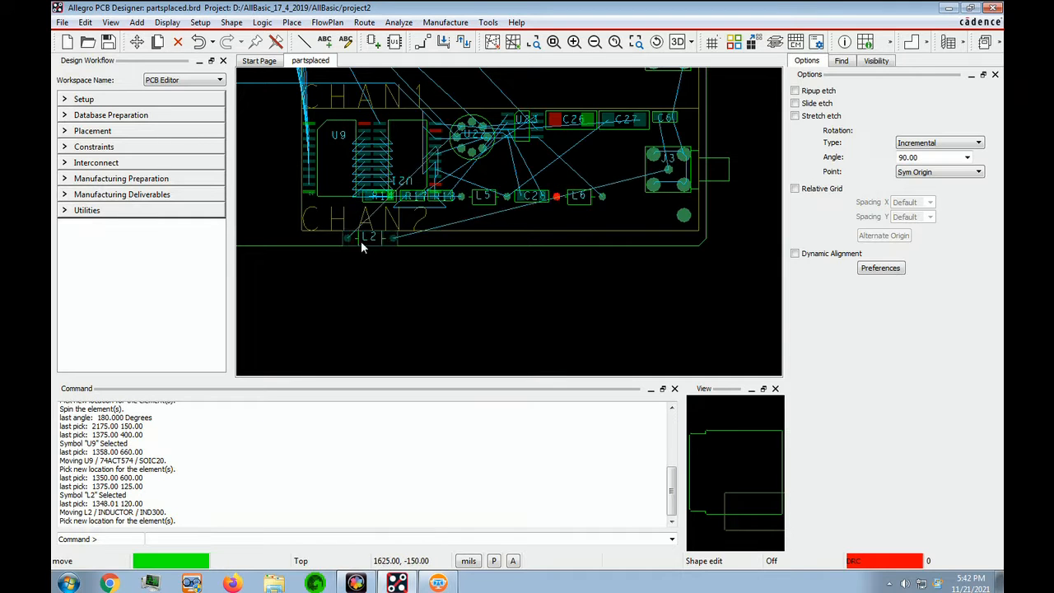
{"action": "left_click", "coordinate": [535, 224]}
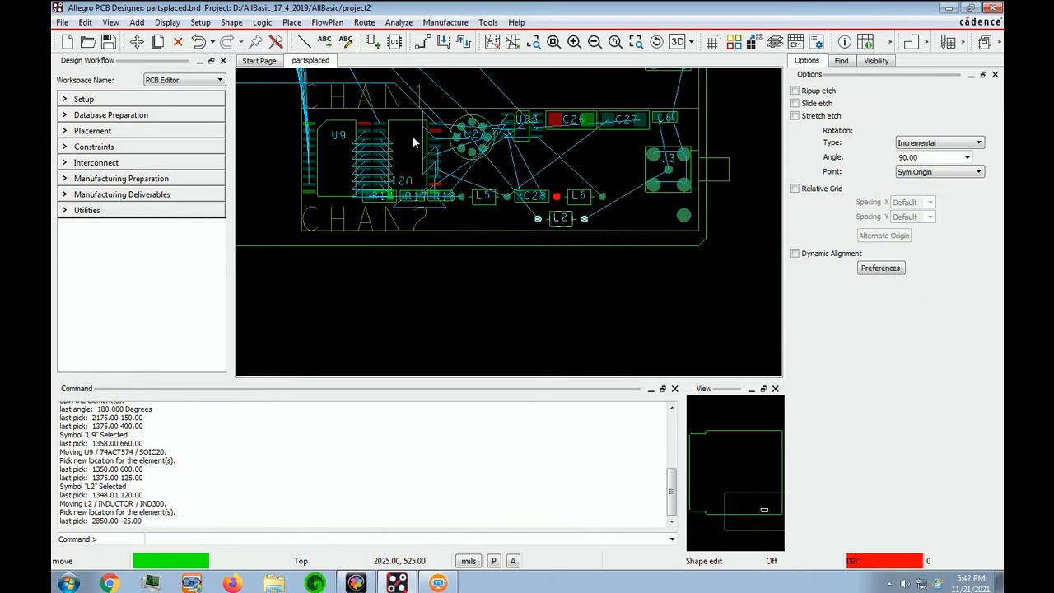
Step: Move the round component U22 next to connector J3, at 3200, 325
{"action": "left_click", "coordinate": [483, 150]}
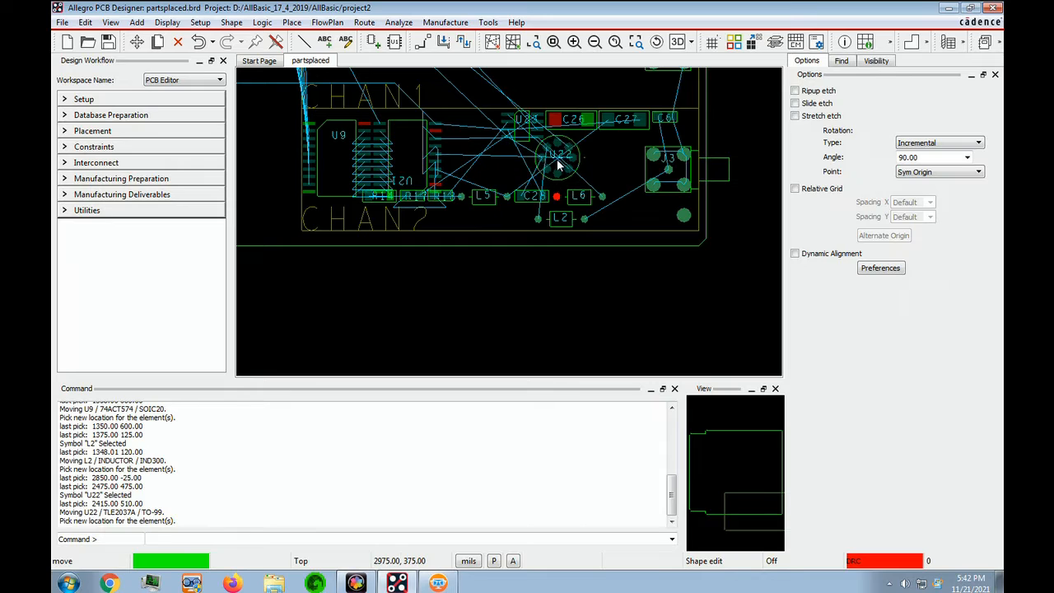
{"action": "left_click", "coordinate": [559, 165]}
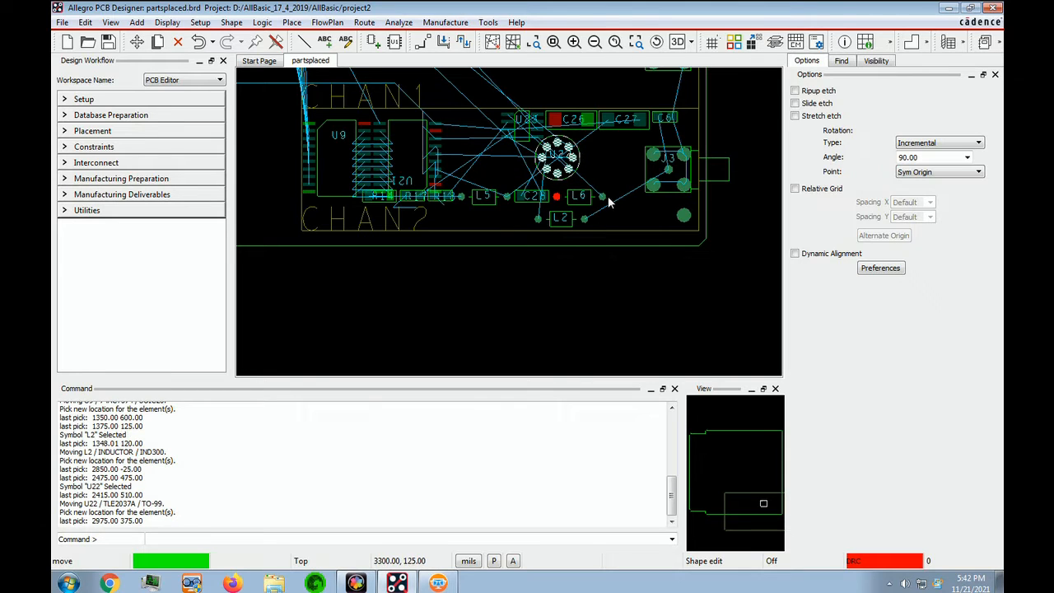
{"action": "left_click", "coordinate": [577, 164]}
{"action": "left_click", "coordinate": [591, 166]}
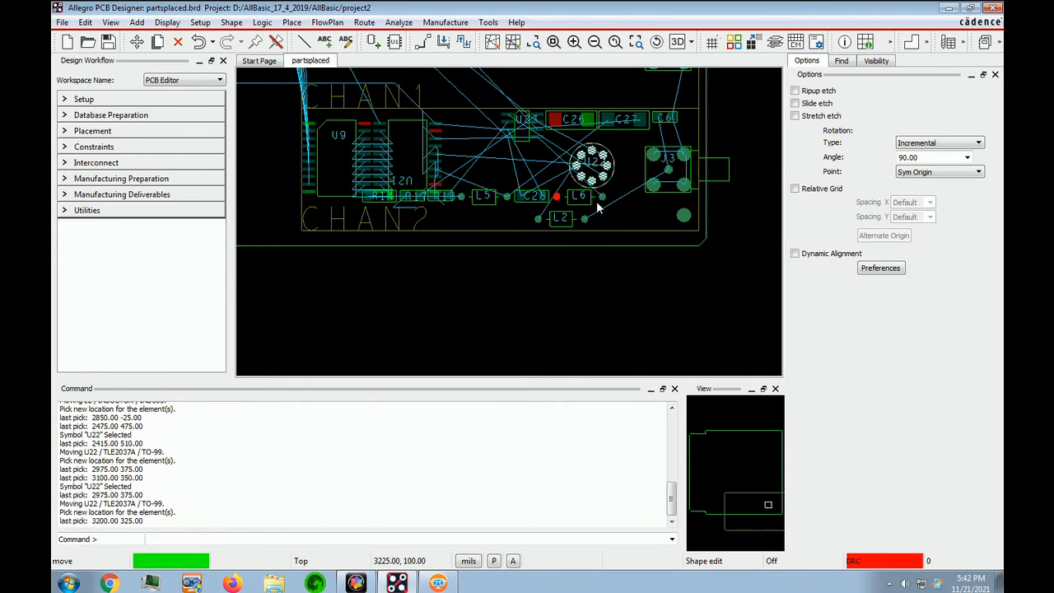
Step: Stack the inductors below U22, placing L6 at 3025, 100 and L2 at 3100, -25
{"action": "left_click", "coordinate": [606, 204]}
{"action": "left_click", "coordinate": [560, 201]}
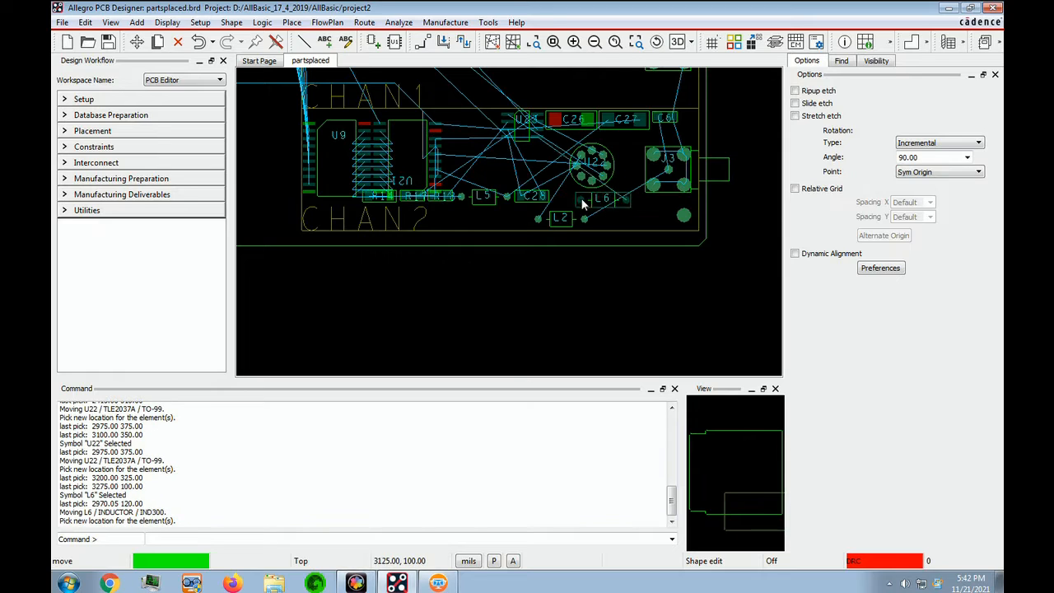
{"action": "left_click", "coordinate": [566, 209]}
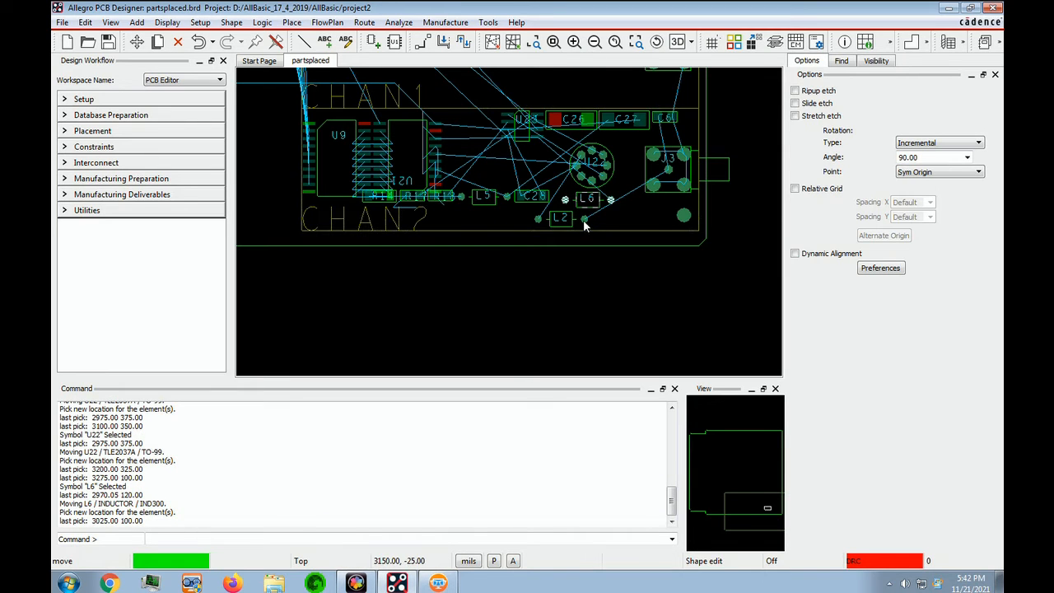
{"action": "left_click", "coordinate": [583, 220]}
{"action": "left_click", "coordinate": [576, 219]}
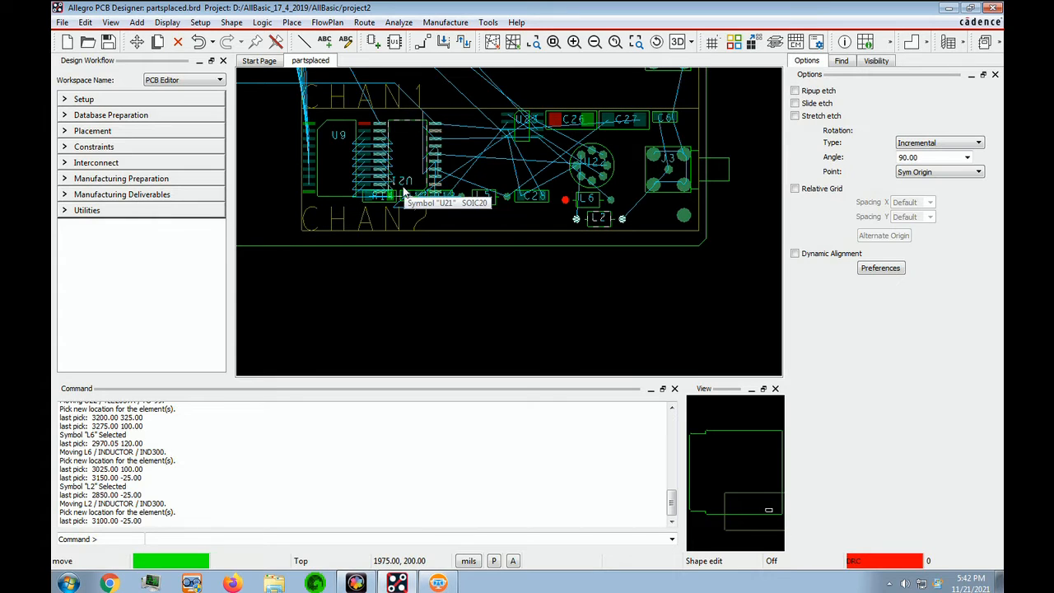
Step: Mirror capacitor C26 to the opposite board side, rotate it 90 degrees and place it under U21 at 2000, 500
{"action": "left_click", "coordinate": [583, 121]}
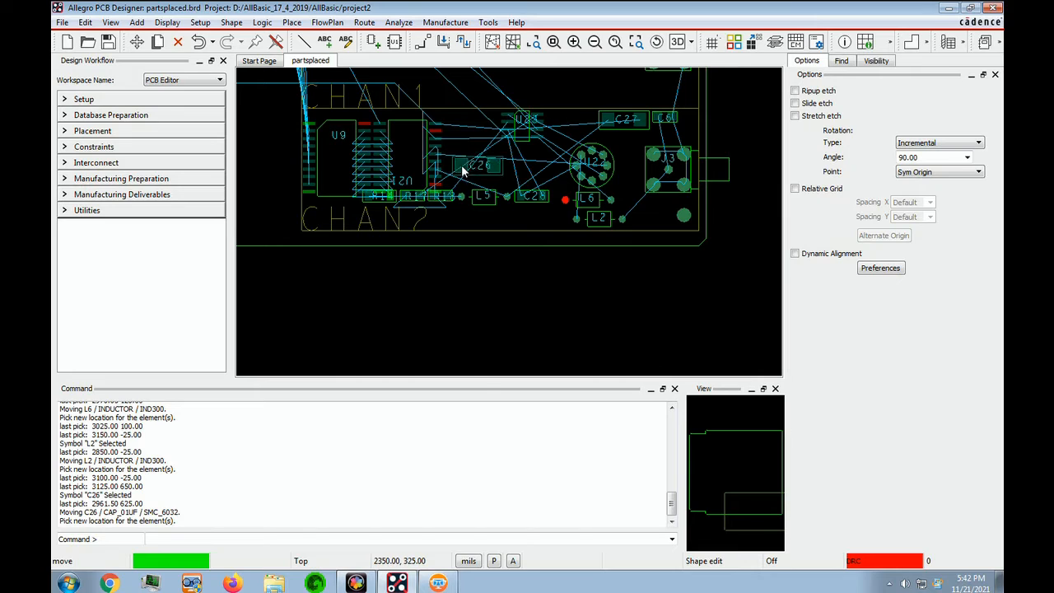
{"action": "right_click", "coordinate": [466, 163]}
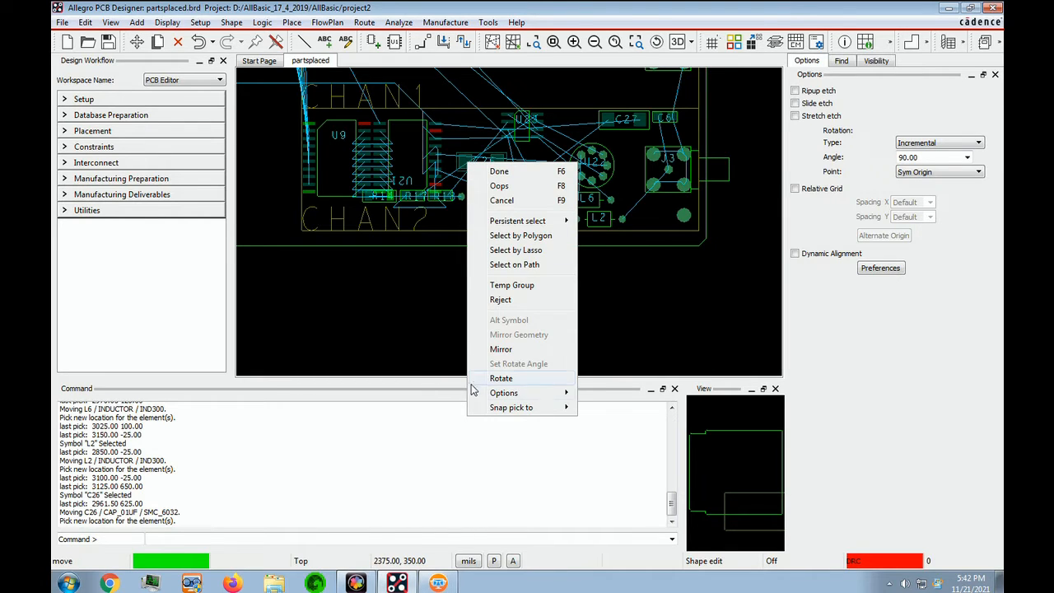
{"action": "left_click", "coordinate": [503, 350]}
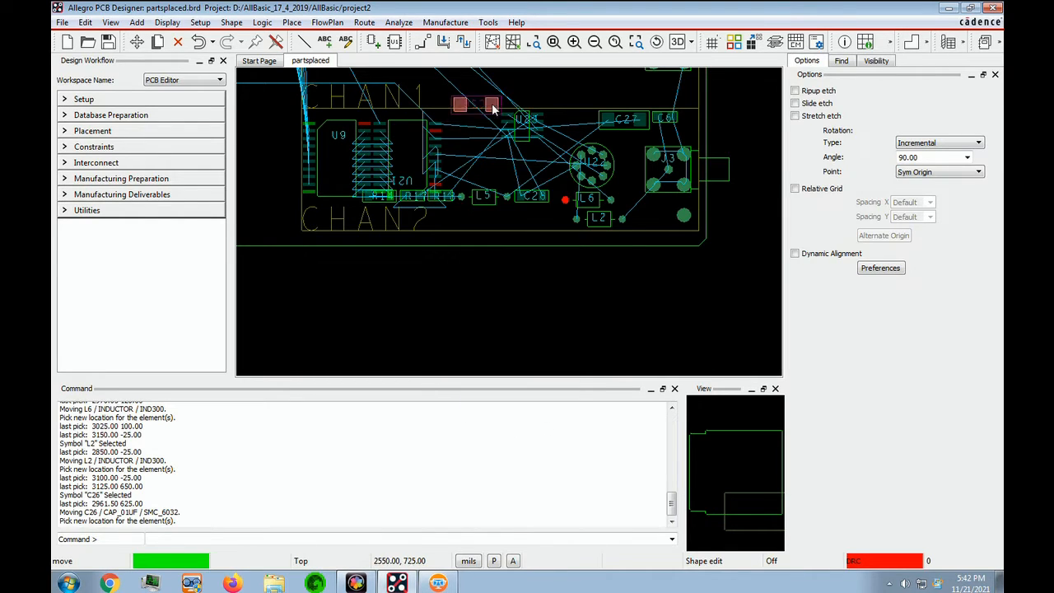
{"action": "right_click", "coordinate": [477, 137]}
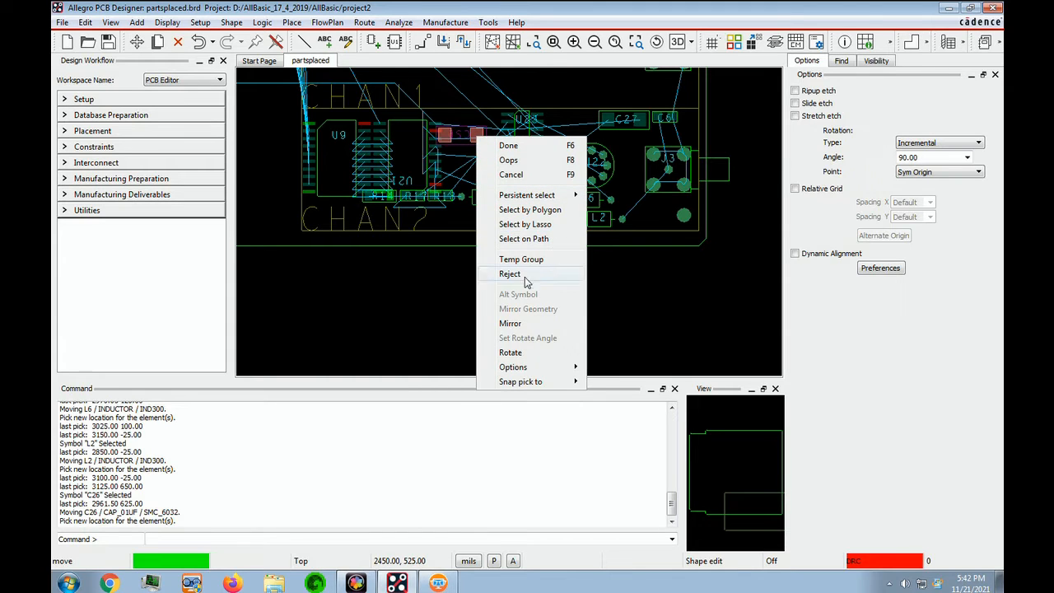
{"action": "left_click", "coordinate": [524, 353]}
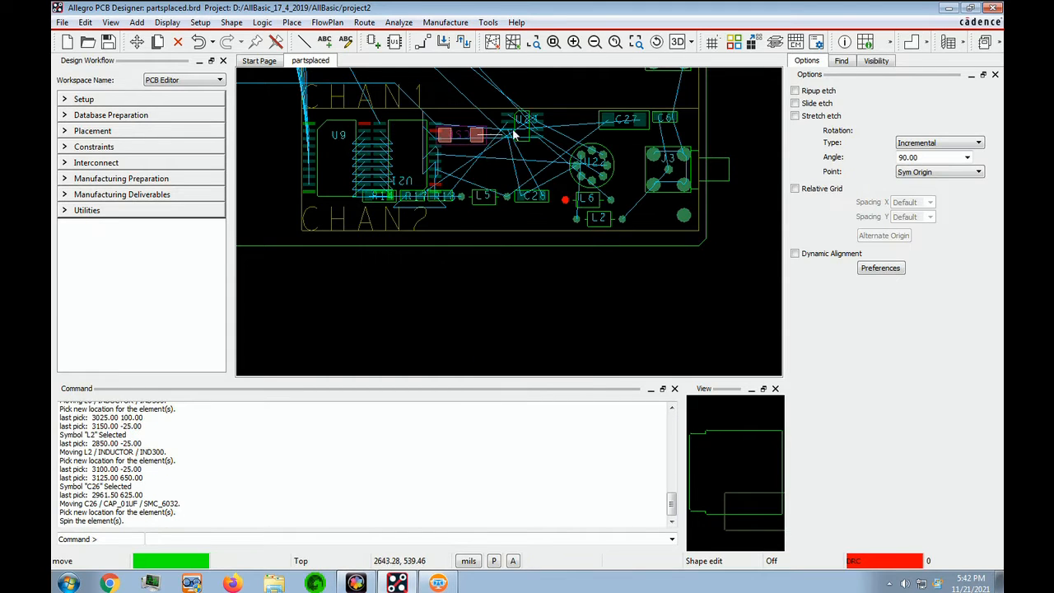
{"action": "left_click", "coordinate": [500, 123]}
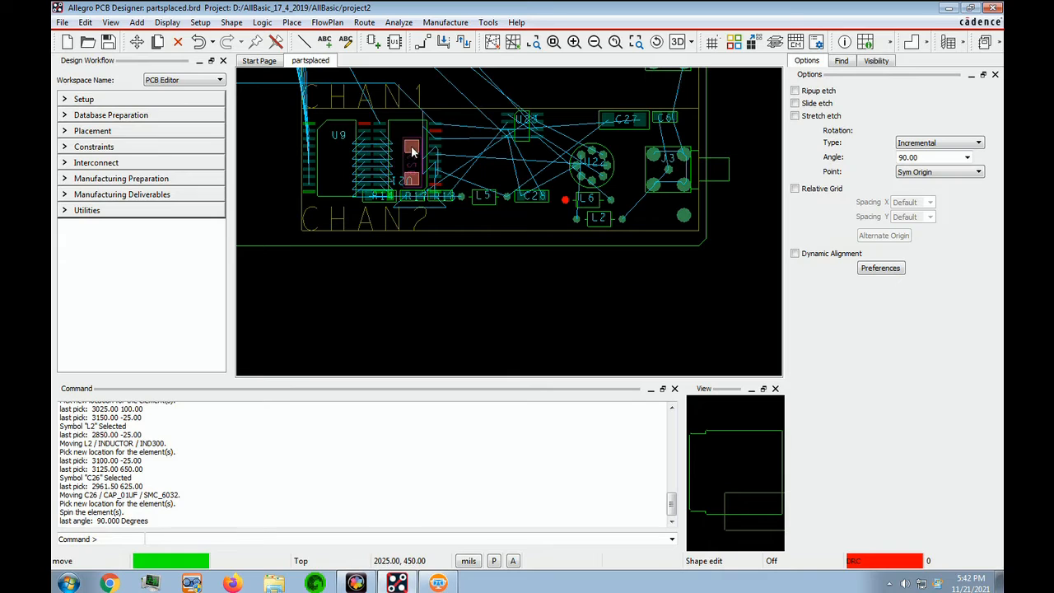
{"action": "left_click", "coordinate": [410, 144]}
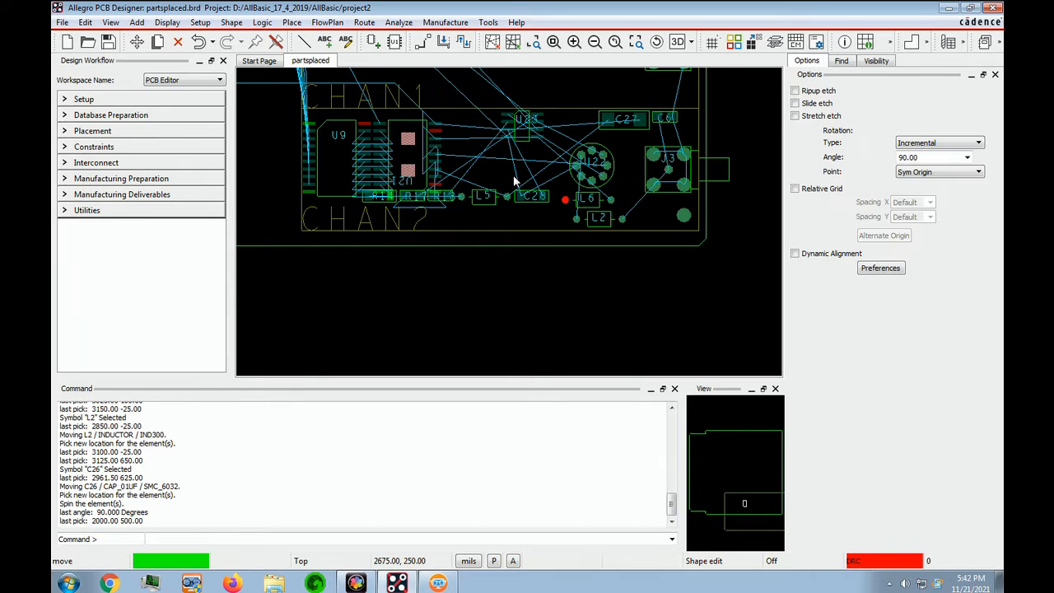
{"action": "left_click", "coordinate": [491, 172]}
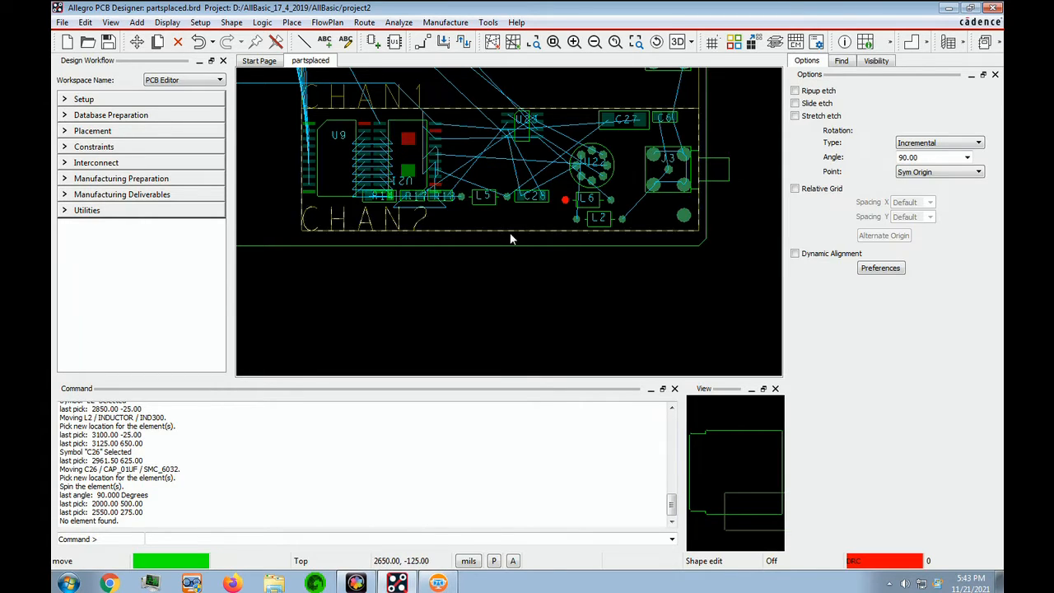
Step: Move capacitor C26 under U21, placing it at 2150, 500
{"action": "middle_click_drag", "start_coordinate": [377, 206], "coordinate": [468, 183]}
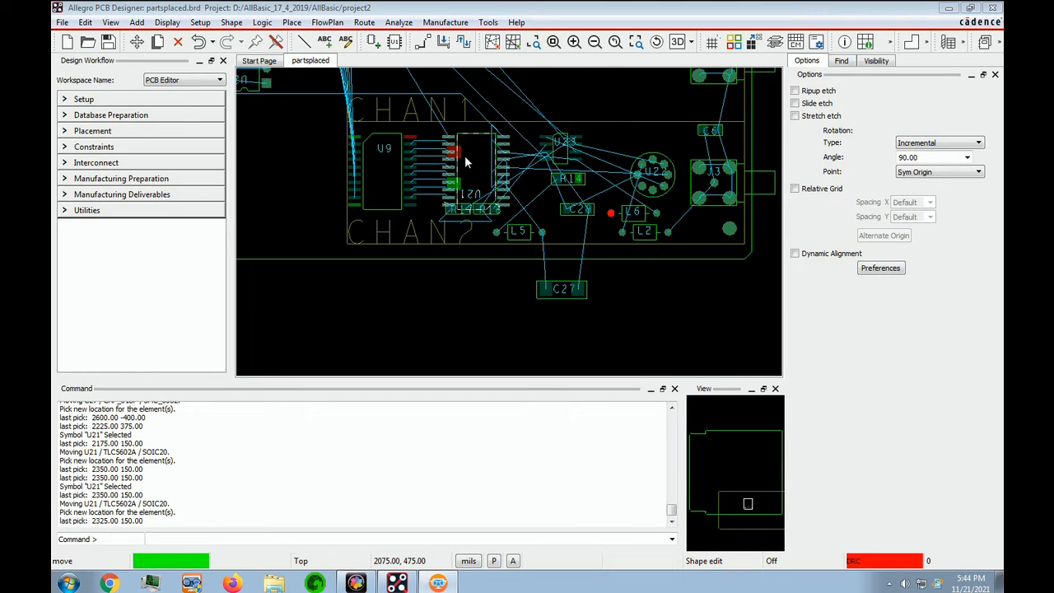
{"action": "left_click", "coordinate": [467, 156]}
{"action": "left_click", "coordinate": [477, 152]}
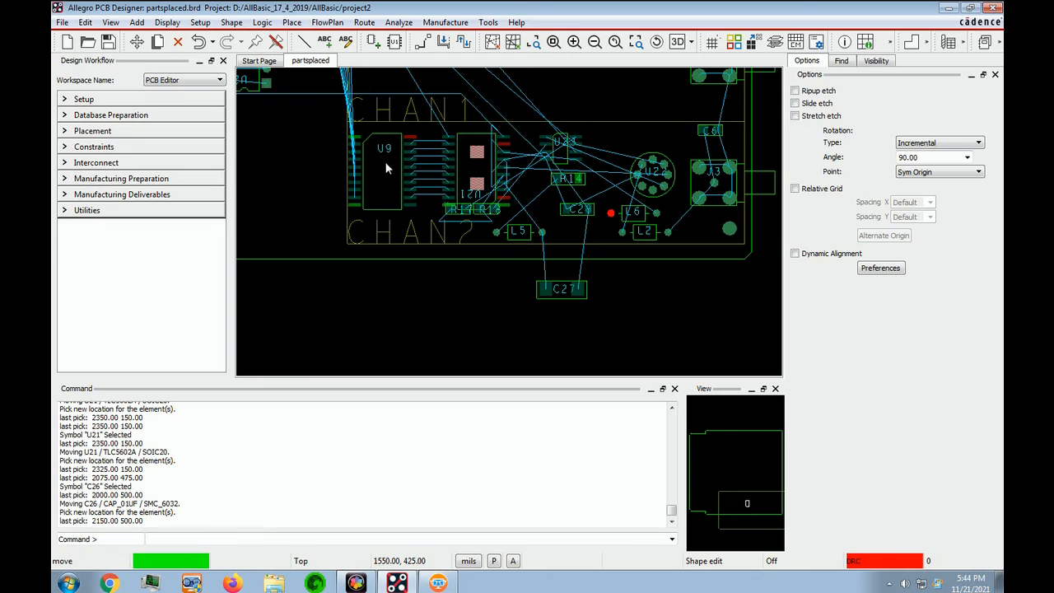
Step: Move resistors R17 and R18 below U21, placing R17 at 1950, 25 and R18 at 2250, 25
{"action": "left_click", "coordinate": [465, 216]}
{"action": "left_click", "coordinate": [458, 231]}
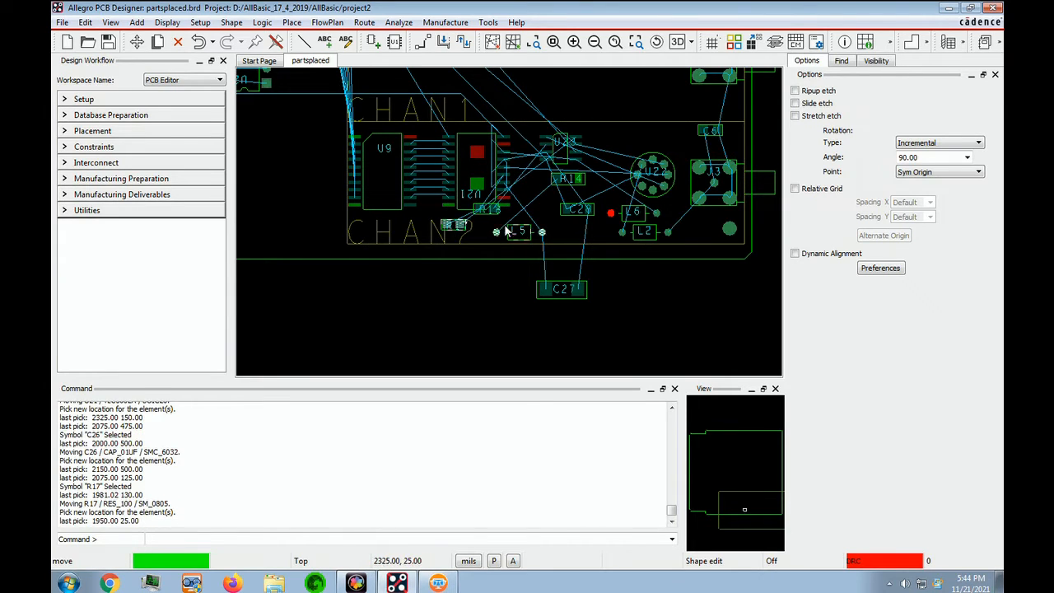
{"action": "left_click", "coordinate": [495, 216]}
{"action": "left_click", "coordinate": [495, 231]}
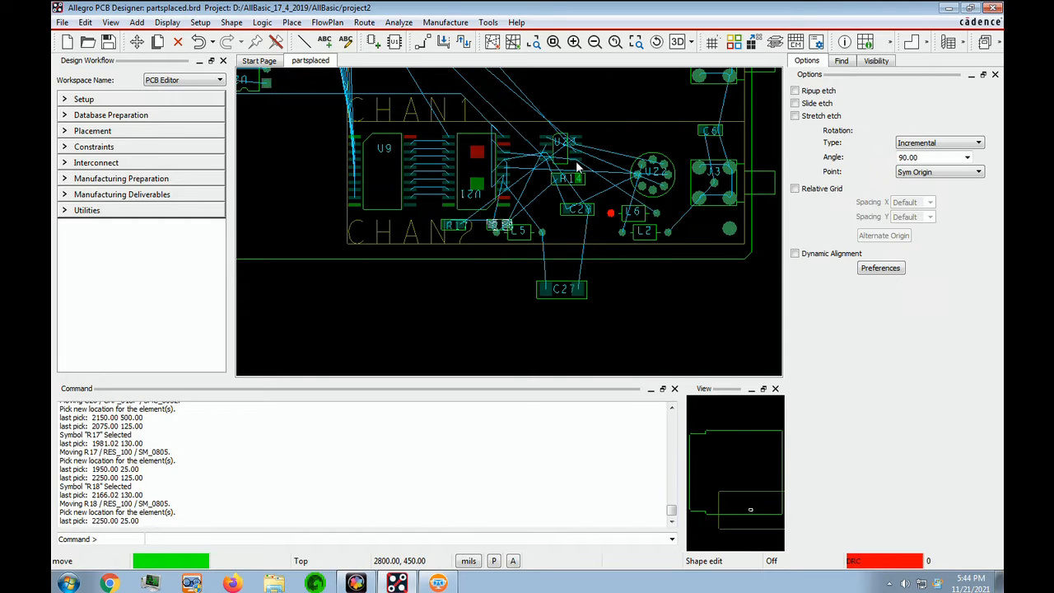
Step: Move U23 to 2600, 575 and arrange the resistors beneath it, with R18 at 2575, 200 and R14 just beside it
{"action": "left_click", "coordinate": [577, 153]}
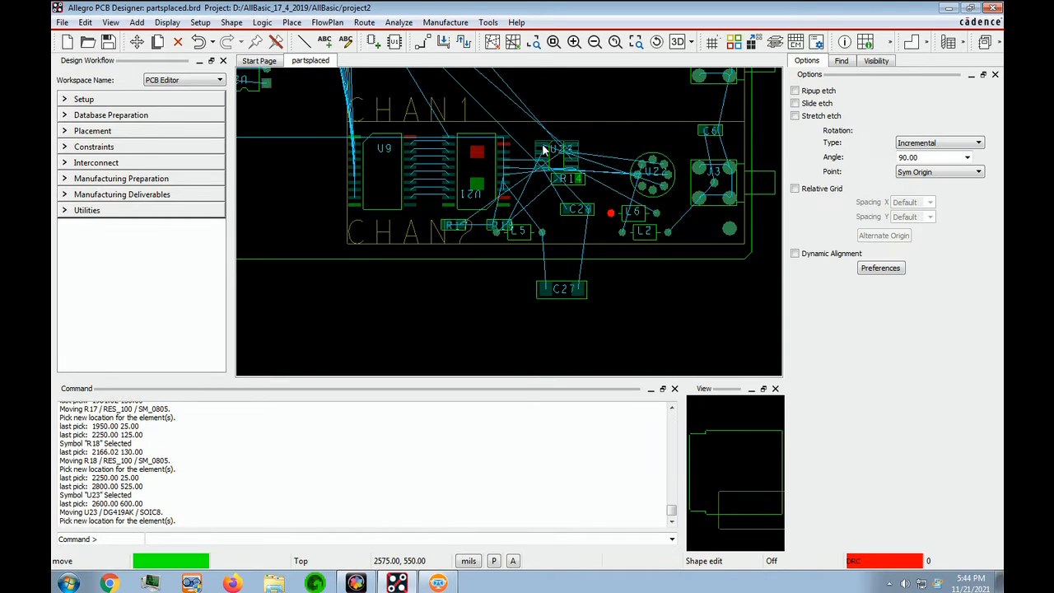
{"action": "left_click", "coordinate": [548, 146]}
{"action": "left_click", "coordinate": [503, 236]}
{"action": "left_click", "coordinate": [546, 205]}
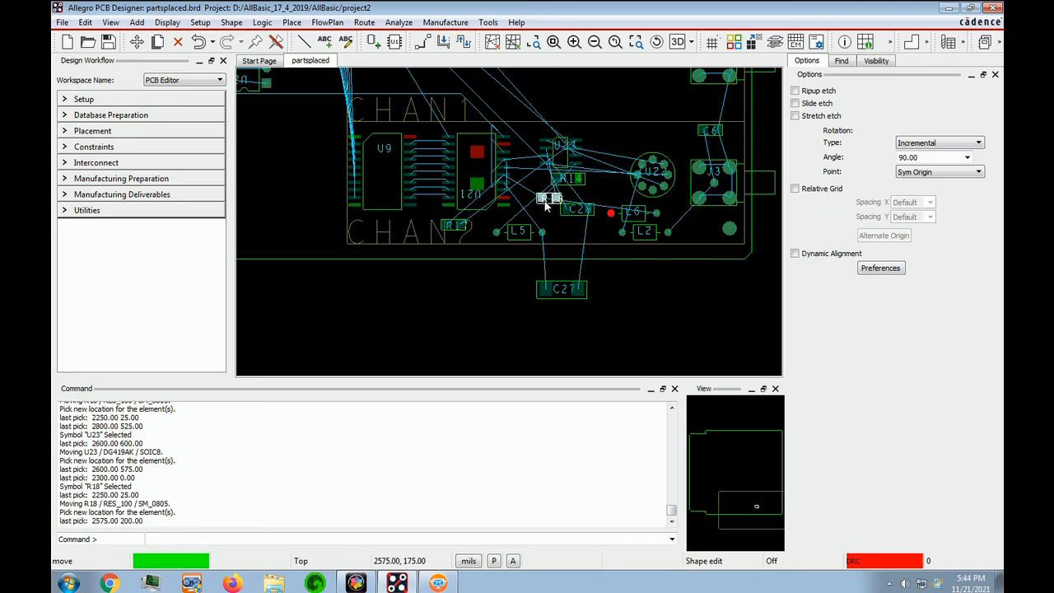
{"action": "left_click", "coordinate": [589, 181]}
{"action": "left_click", "coordinate": [569, 190]}
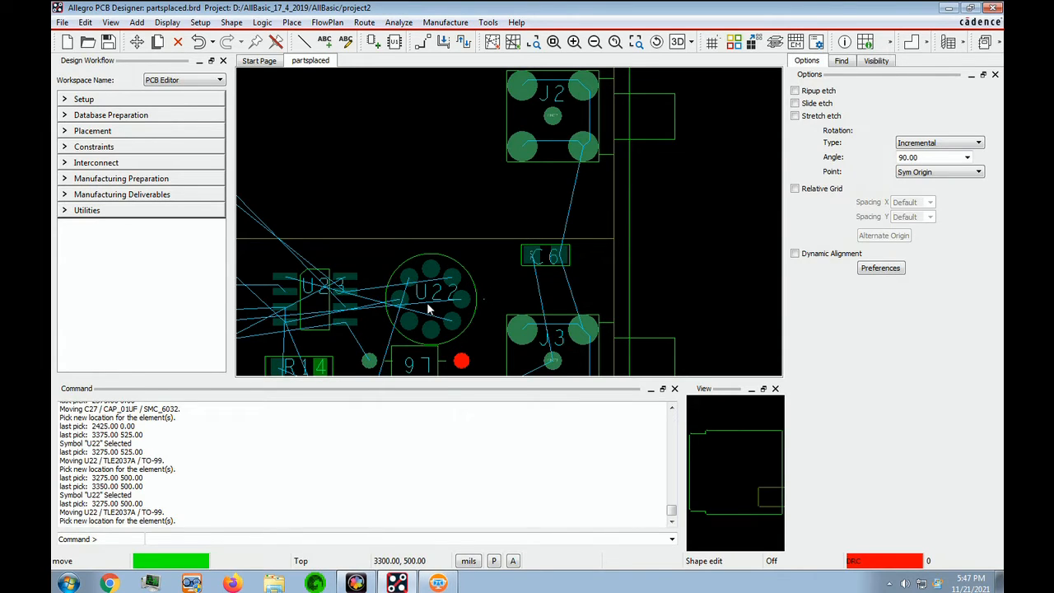
Step: Rotate U22 by 180 degrees, place it at 3275, 500, and move capacitor C6 closer above connector J3
{"action": "right_click", "coordinate": [428, 309]}
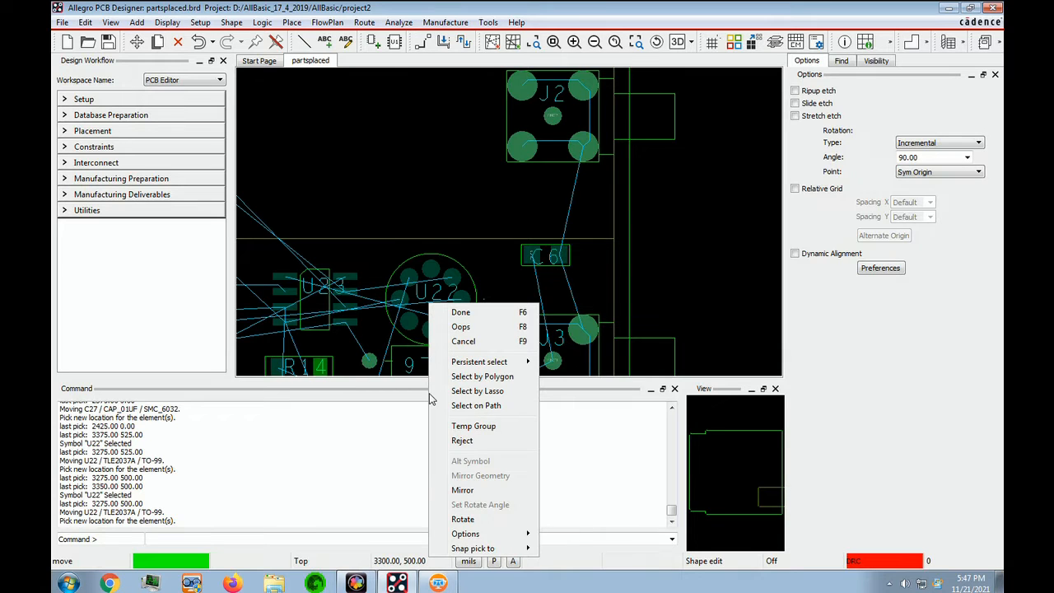
{"action": "left_click", "coordinate": [466, 517]}
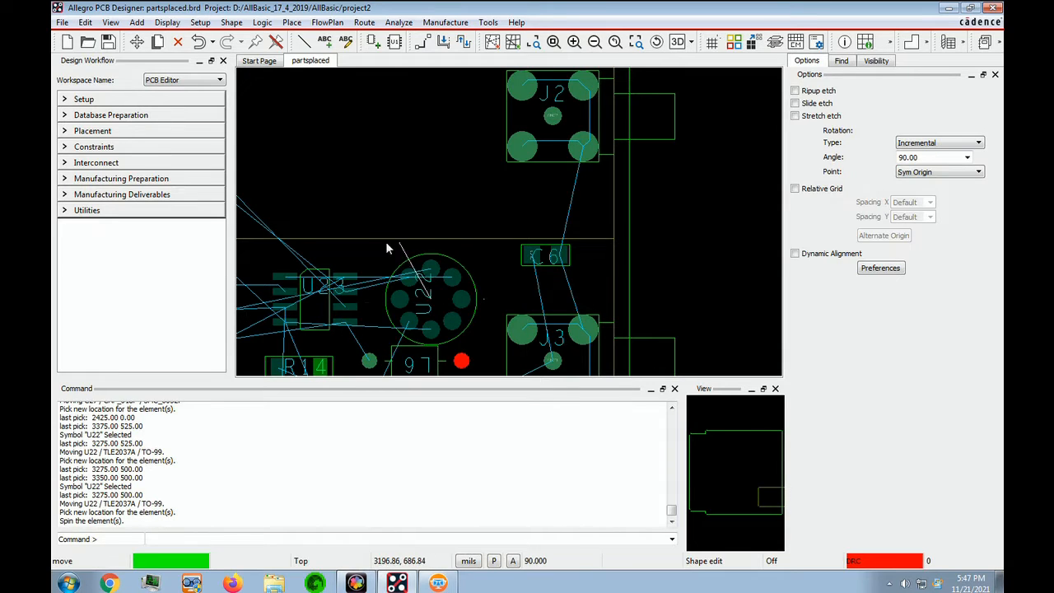
{"action": "left_click", "coordinate": [451, 302]}
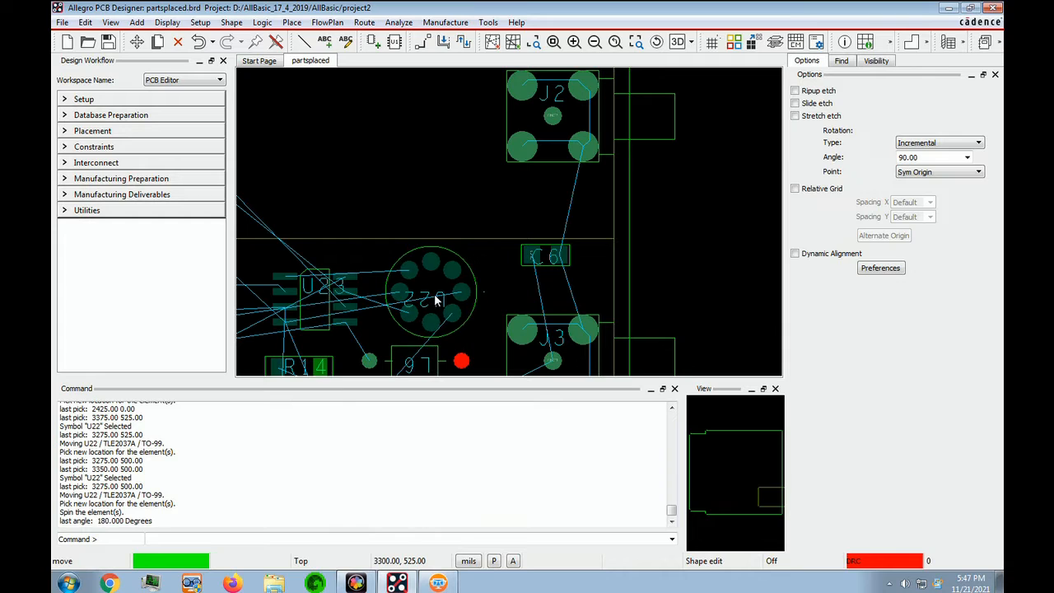
{"action": "left_click", "coordinate": [420, 302]}
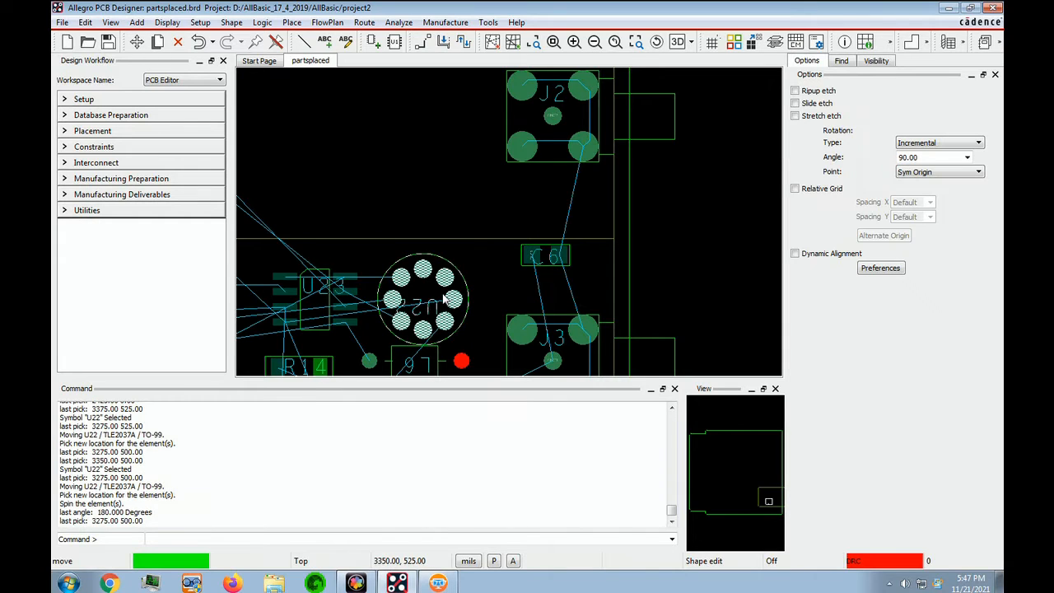
{"action": "left_click", "coordinate": [559, 263]}
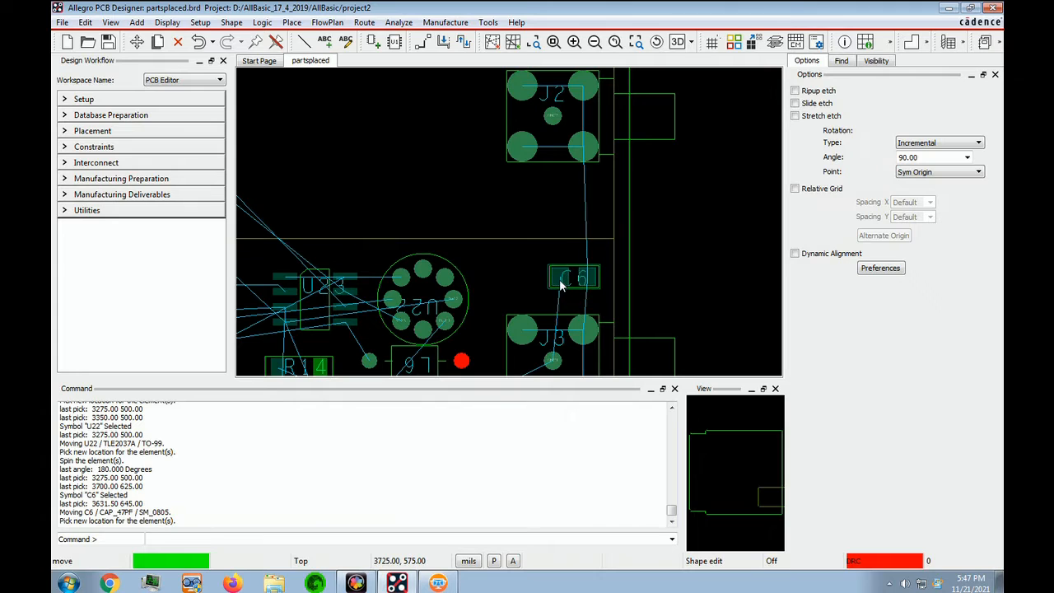
{"action": "left_click", "coordinate": [557, 288]}
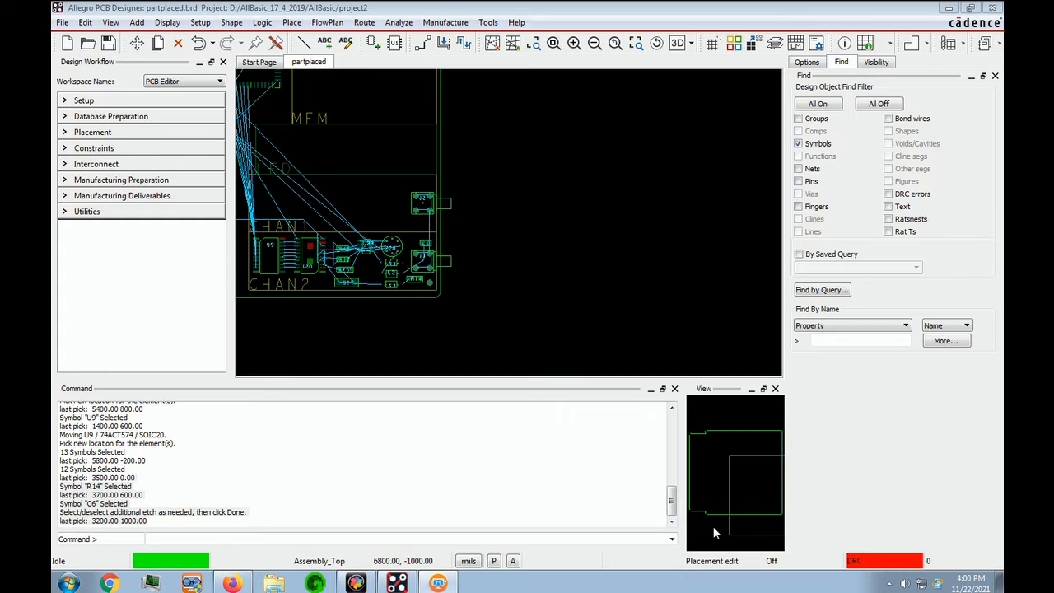
Step: Quickplace the components of room Chan1 on the TOP board layer and close the placement dialog
{"action": "left_click", "coordinate": [291, 23]}
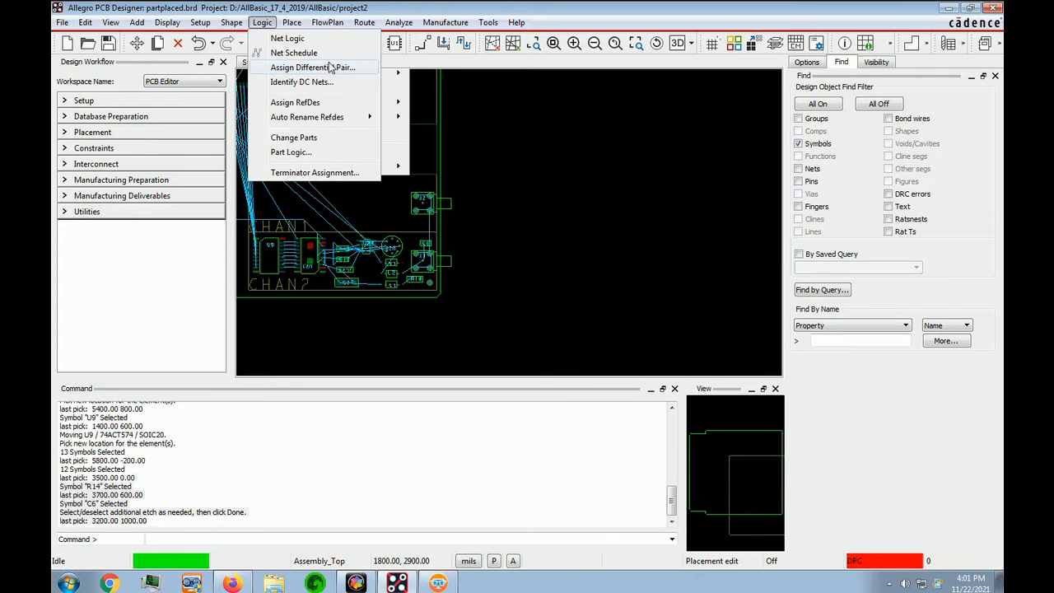
{"action": "left_click", "coordinate": [322, 53]}
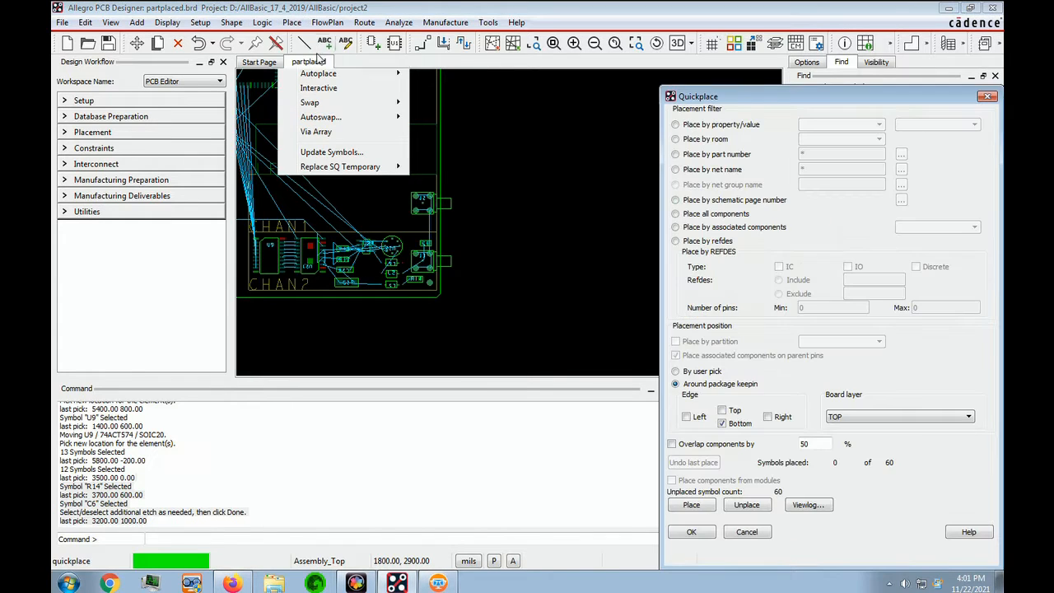
{"action": "left_click", "coordinate": [676, 139]}
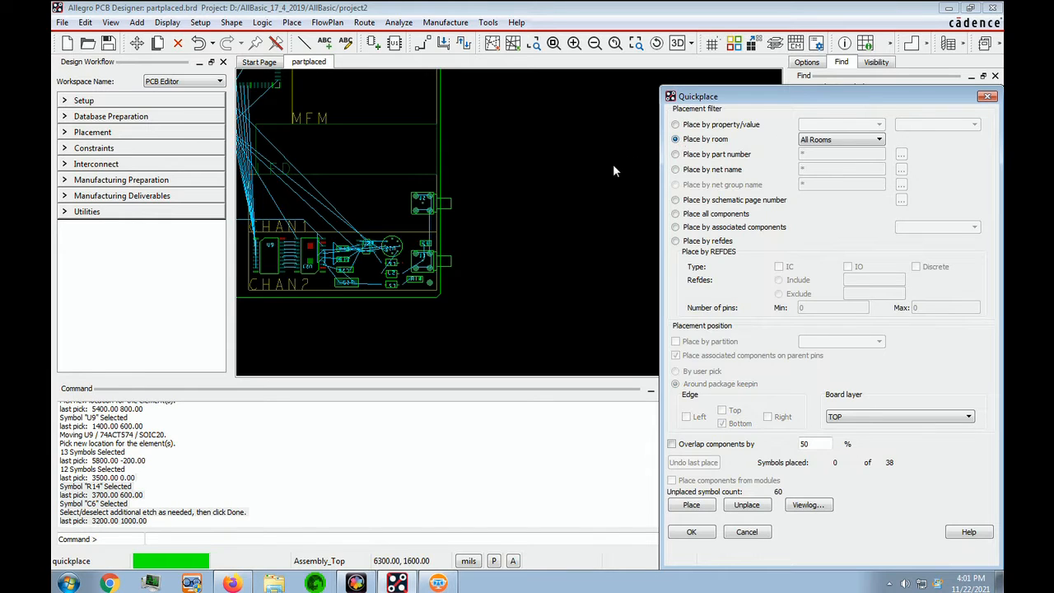
{"action": "left_click", "coordinate": [879, 139]}
{"action": "left_click", "coordinate": [824, 167]}
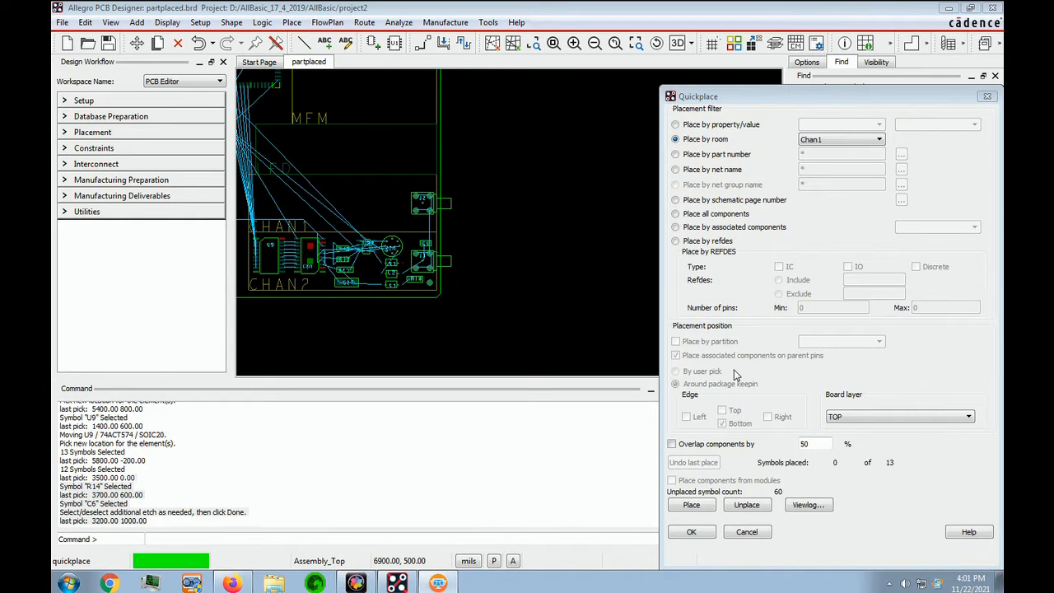
{"action": "left_click", "coordinate": [691, 505]}
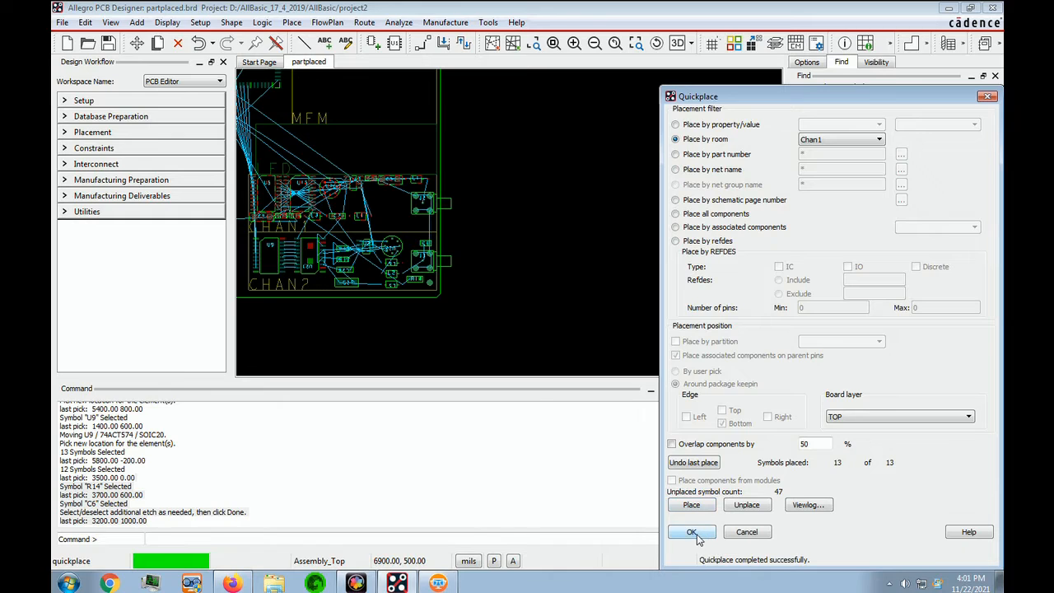
{"action": "left_click", "coordinate": [692, 533]}
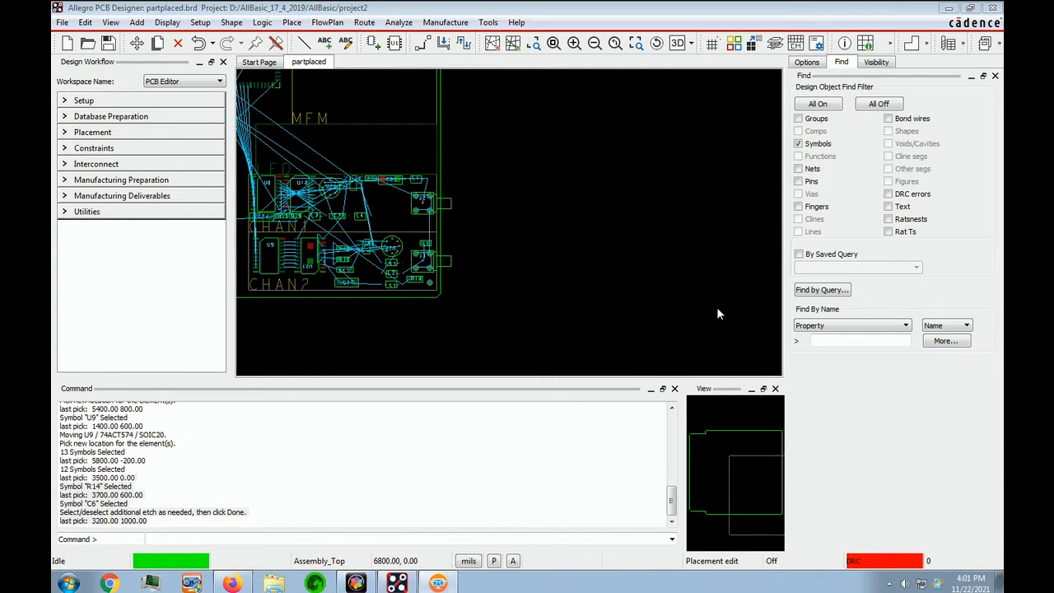
Step: Restrict the design object find filter to symbols only
{"action": "left_click", "coordinate": [811, 62]}
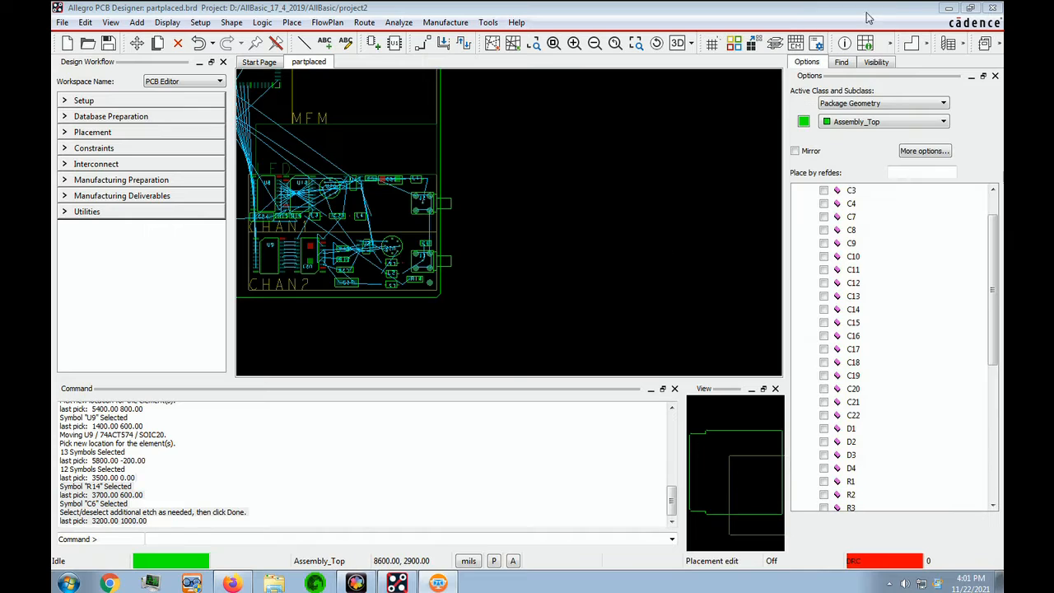
{"action": "left_click", "coordinate": [842, 64]}
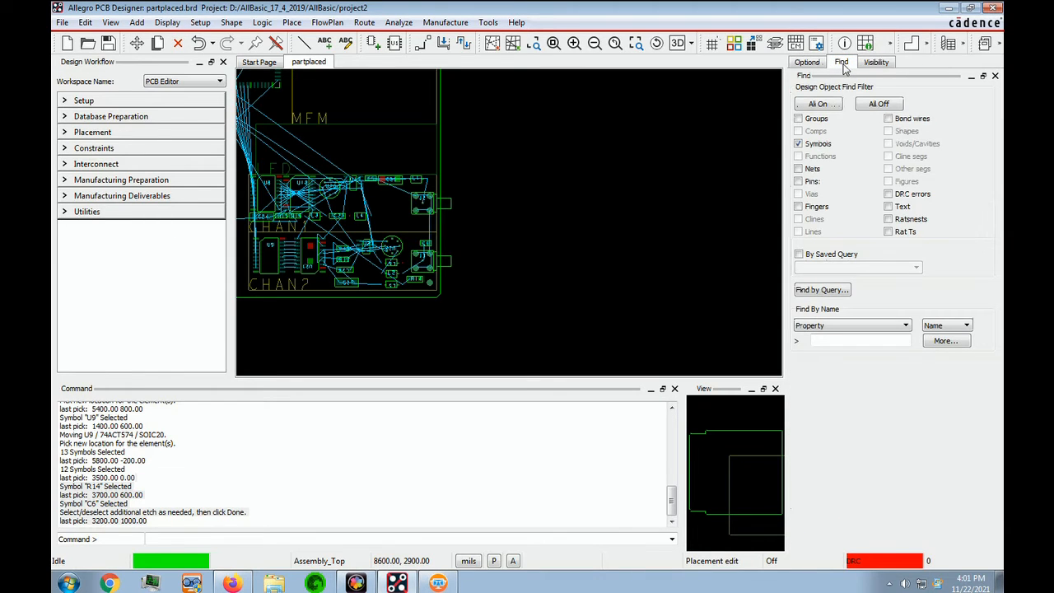
{"action": "left_click", "coordinate": [879, 103]}
{"action": "left_click", "coordinate": [798, 144]}
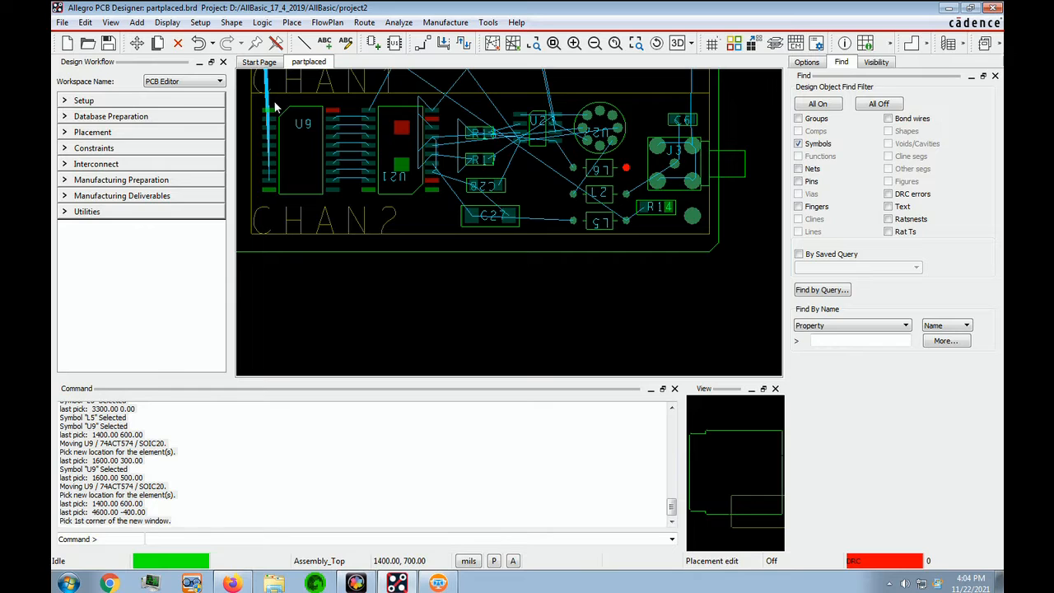
Step: Select the CHAN2 room components, including C6 but not connector J3, and set the application mode to Placement Edit
{"action": "left_click_drag", "start_coordinate": [315, 135], "coordinate": [645, 220]}
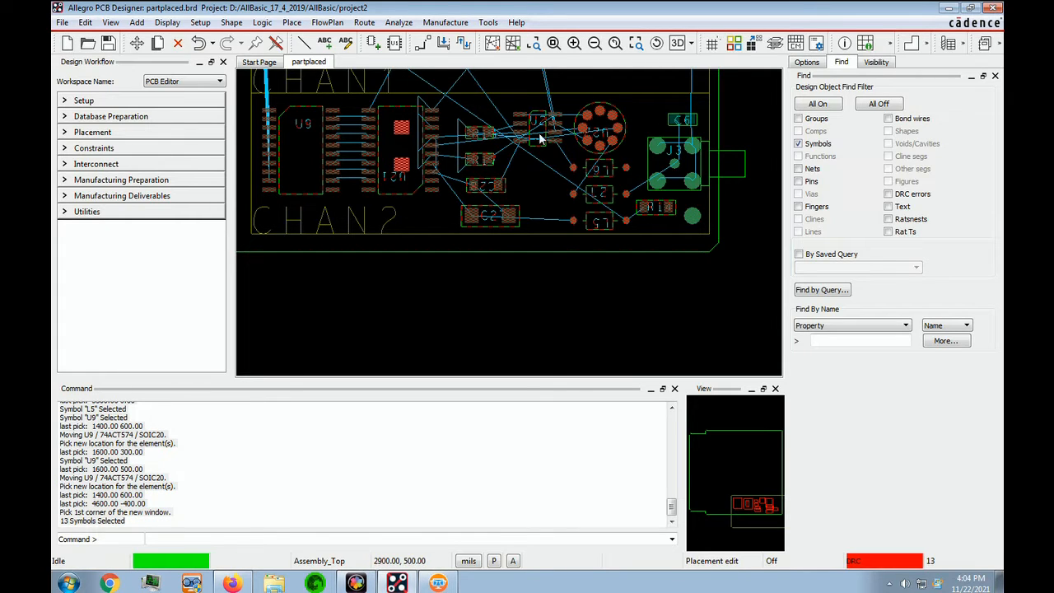
{"action": "left_click", "coordinate": [675, 123]}
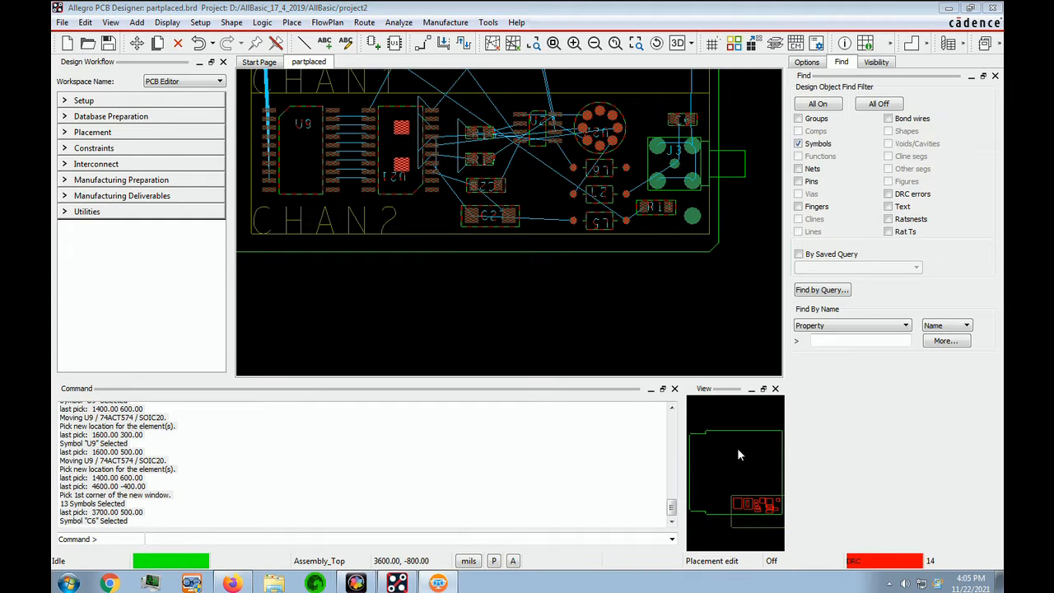
{"action": "right_click", "coordinate": [527, 188]}
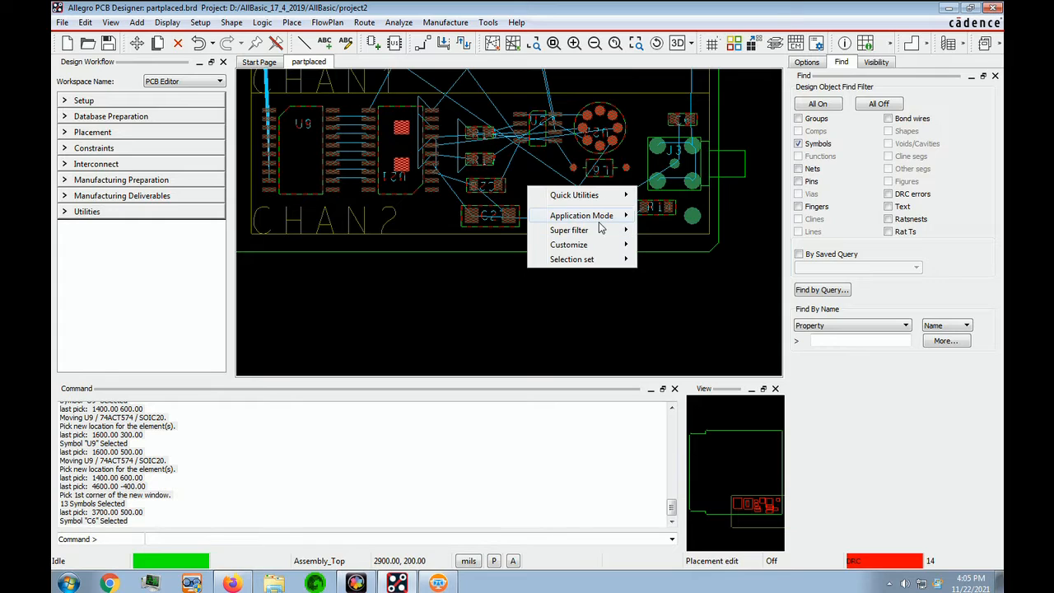
{"action": "mouse_move", "coordinate": [610, 222]}
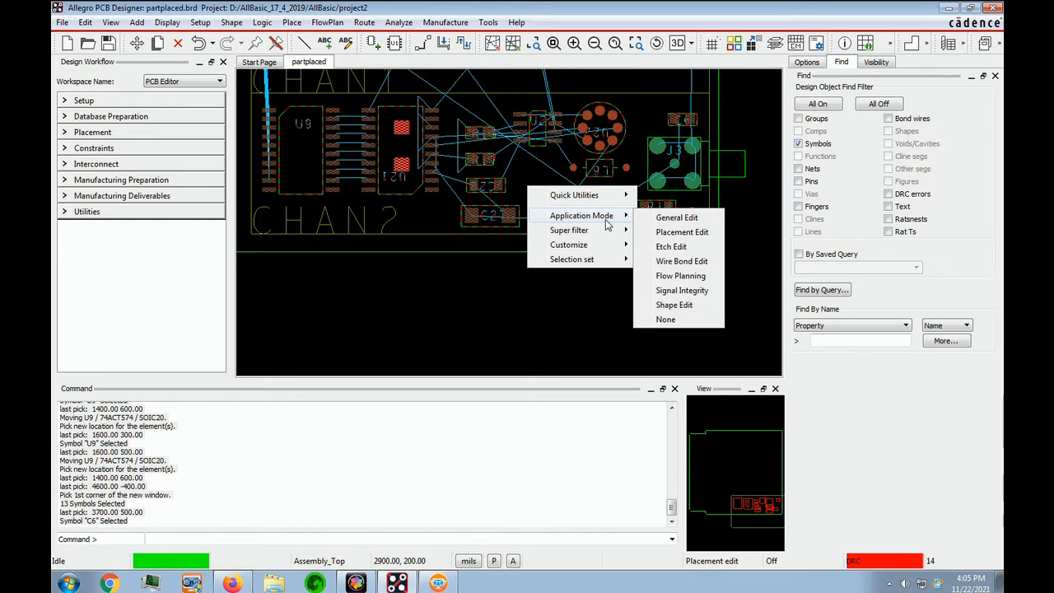
{"action": "left_click", "coordinate": [682, 233]}
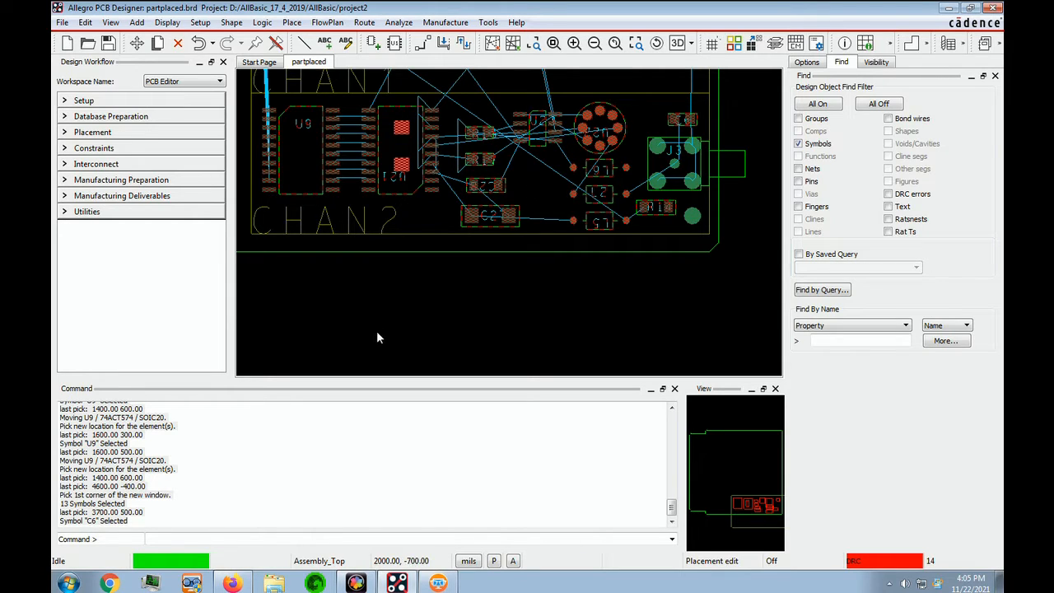
Step: Create a placement replicate from the selected CHAN2 components without adding any etch
{"action": "right_click", "coordinate": [402, 136]}
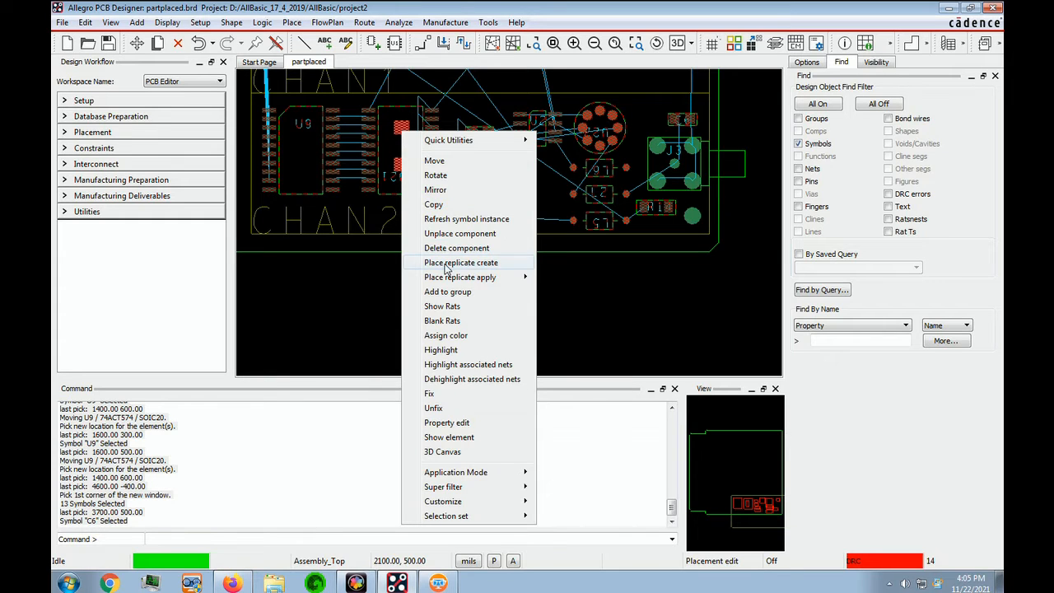
{"action": "left_click", "coordinate": [488, 268]}
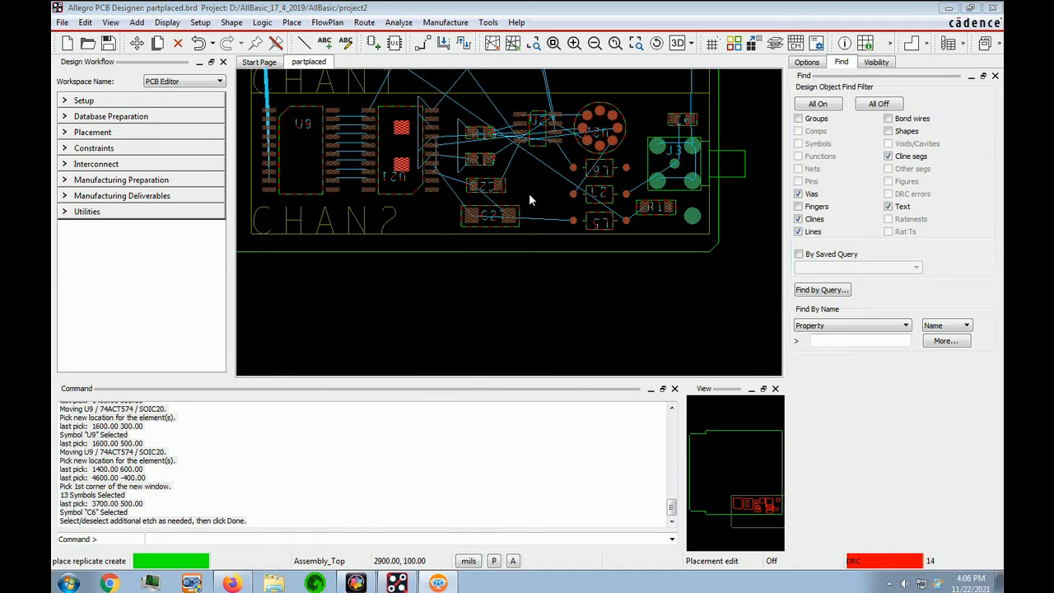
{"action": "right_click", "coordinate": [529, 193]}
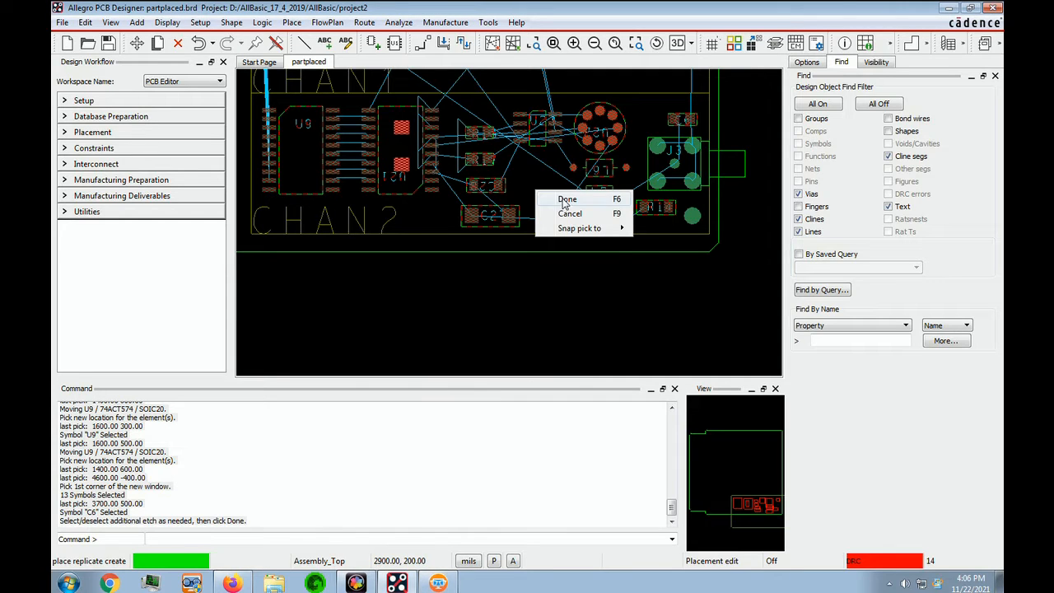
{"action": "left_click", "coordinate": [565, 201]}
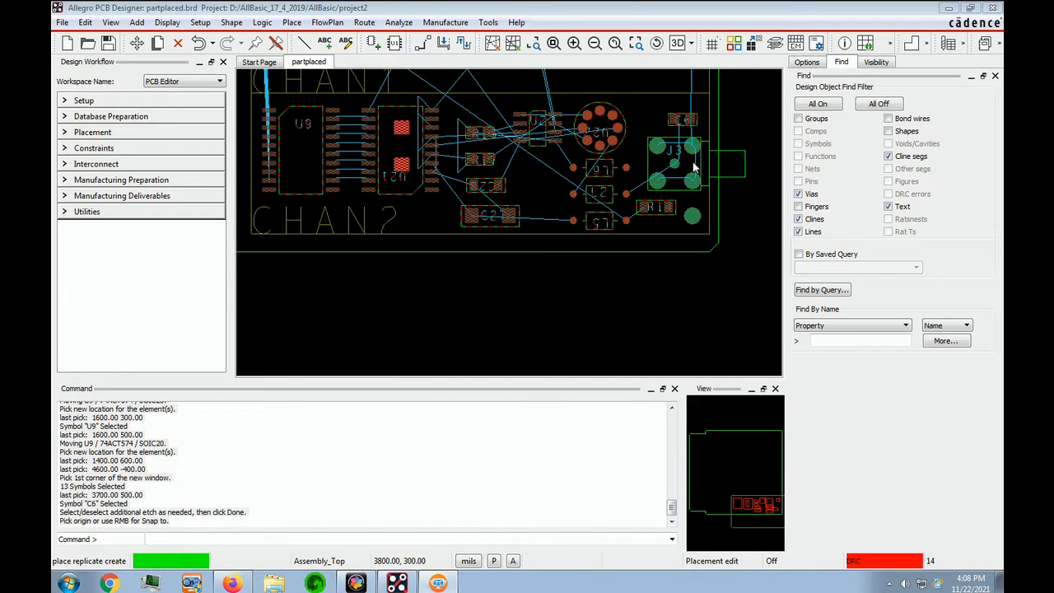
Step: Snap the replicate's origin to pin 5 of connector J3 at 3800, 200
{"action": "right_click", "coordinate": [697, 188]}
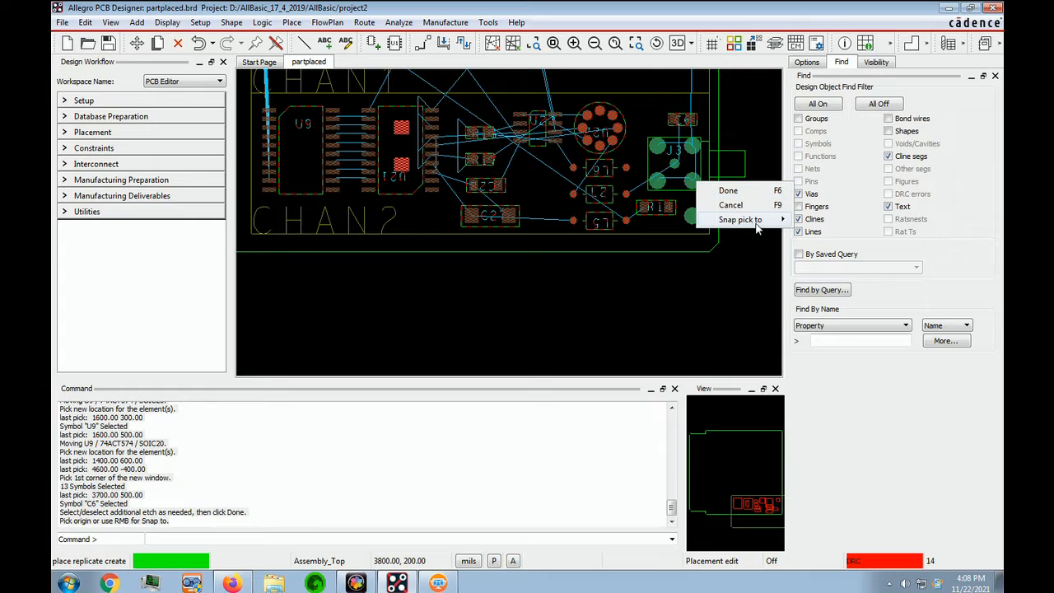
{"action": "mouse_move", "coordinate": [752, 226]}
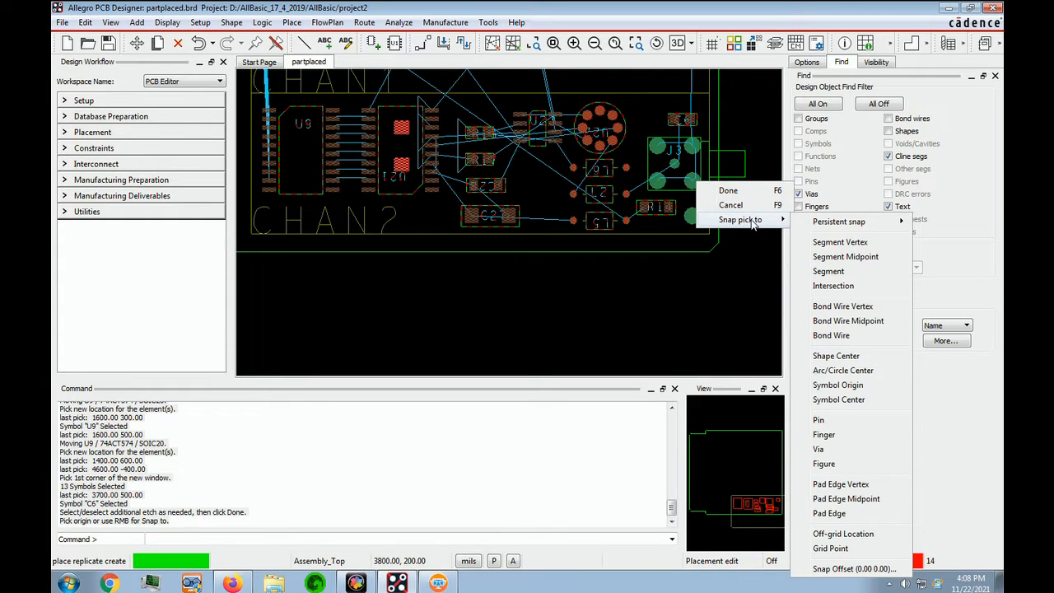
{"action": "left_click", "coordinate": [819, 421]}
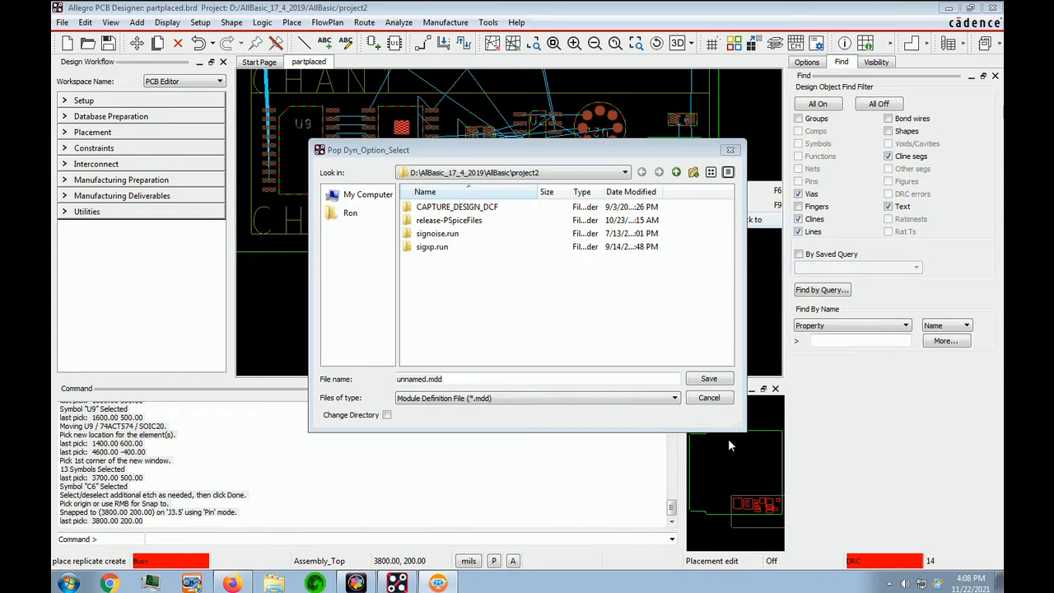
Step: Save the placement replicate as a module definition file named chan
{"action": "left_click", "coordinate": [427, 399]}
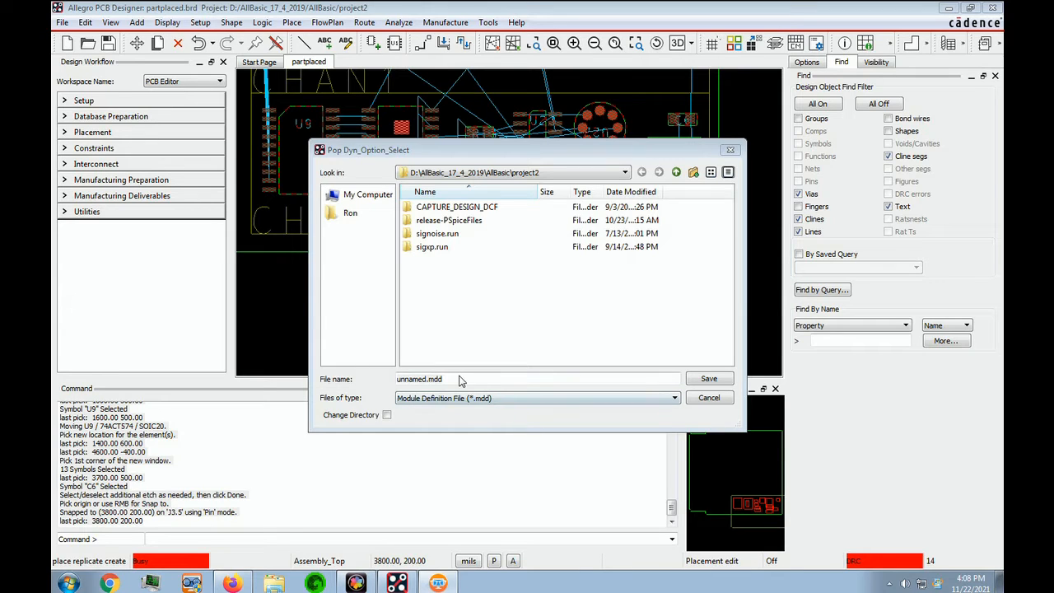
{"action": "left_click_drag", "start_coordinate": [459, 379], "coordinate": [404, 379]}
{"action": "type", "text": "chan"}
{"action": "left_click", "coordinate": [709, 379]}
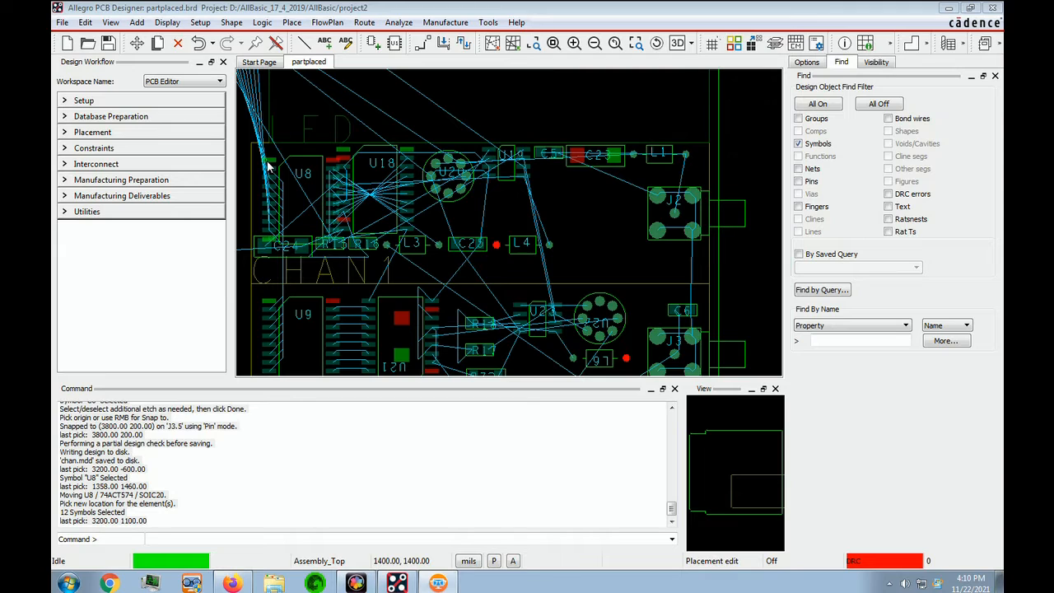
Step: Select the CHAN1 room components, including L1 but not connector J2, and set the application mode to Placement Edit
{"action": "left_click", "coordinate": [264, 155]}
{"action": "left_click_drag", "start_coordinate": [261, 152], "coordinate": [599, 269]}
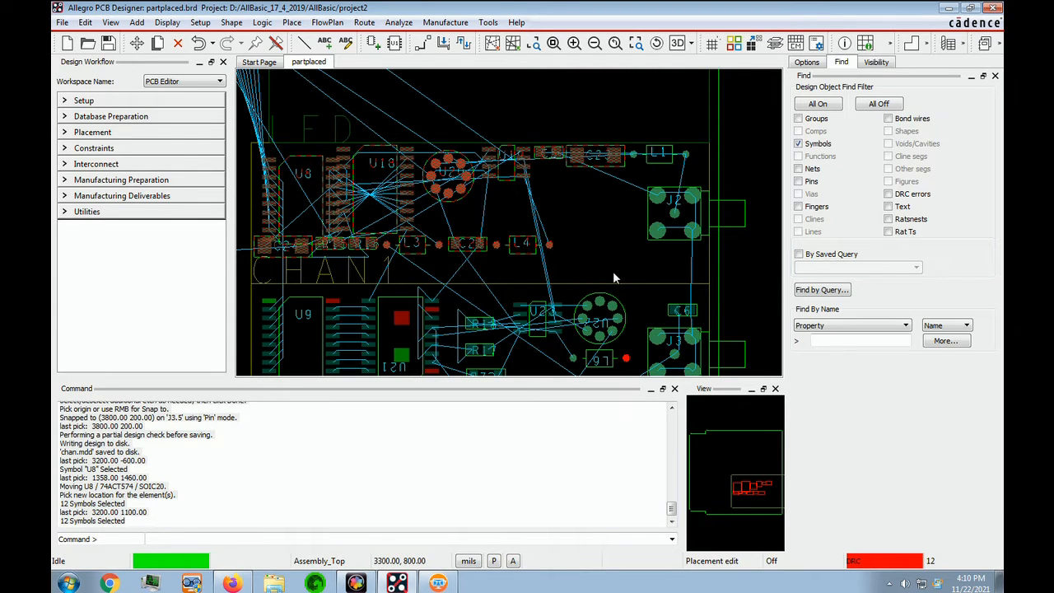
{"action": "left_click", "coordinate": [689, 157], "text": "ctrl"}
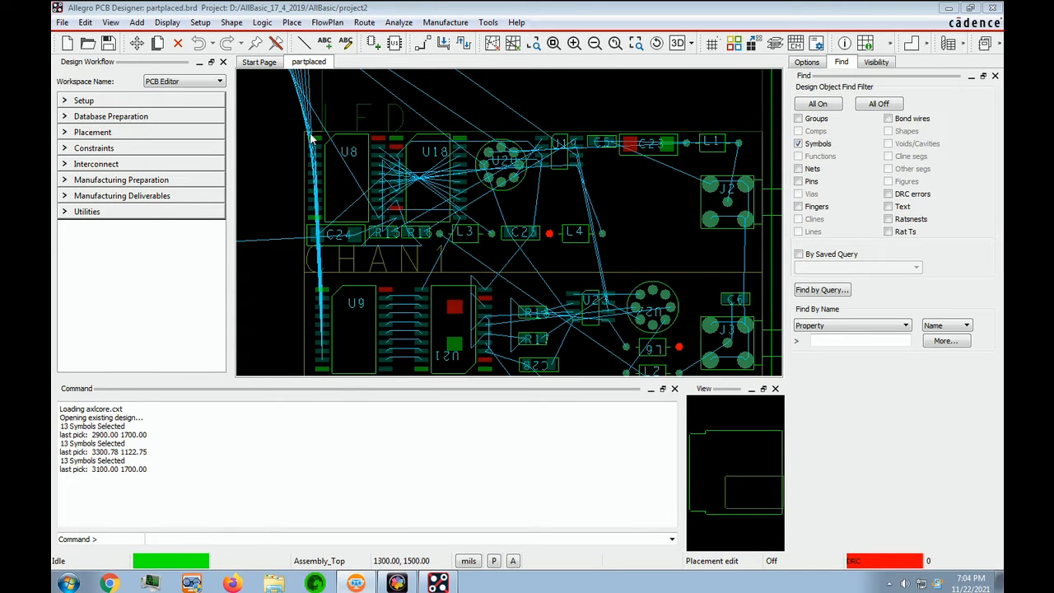
{"action": "left_click", "coordinate": [200, 22]}
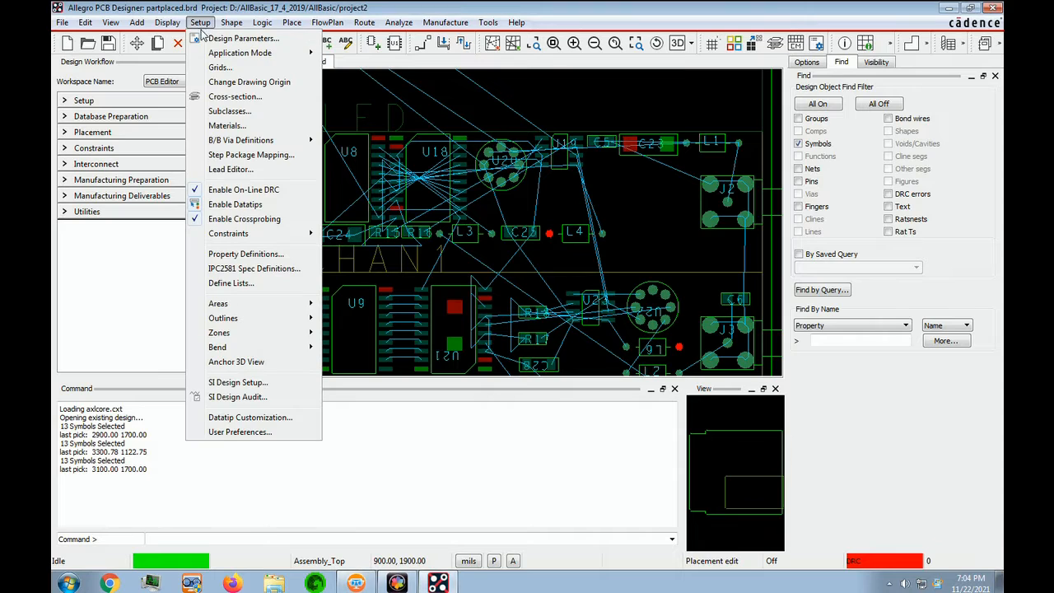
{"action": "mouse_move", "coordinate": [254, 56]}
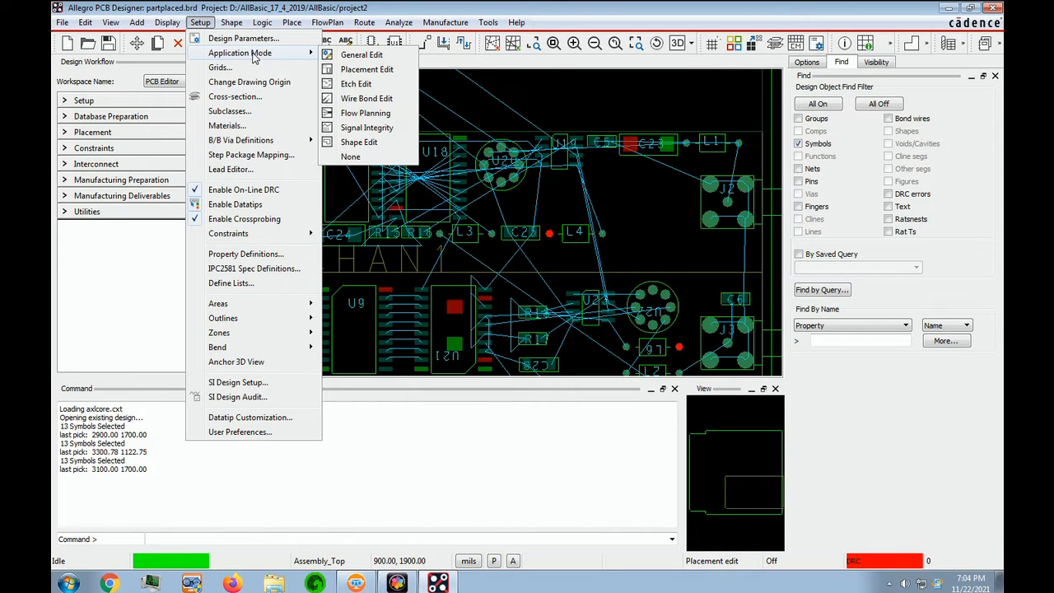
{"action": "left_click", "coordinate": [376, 71]}
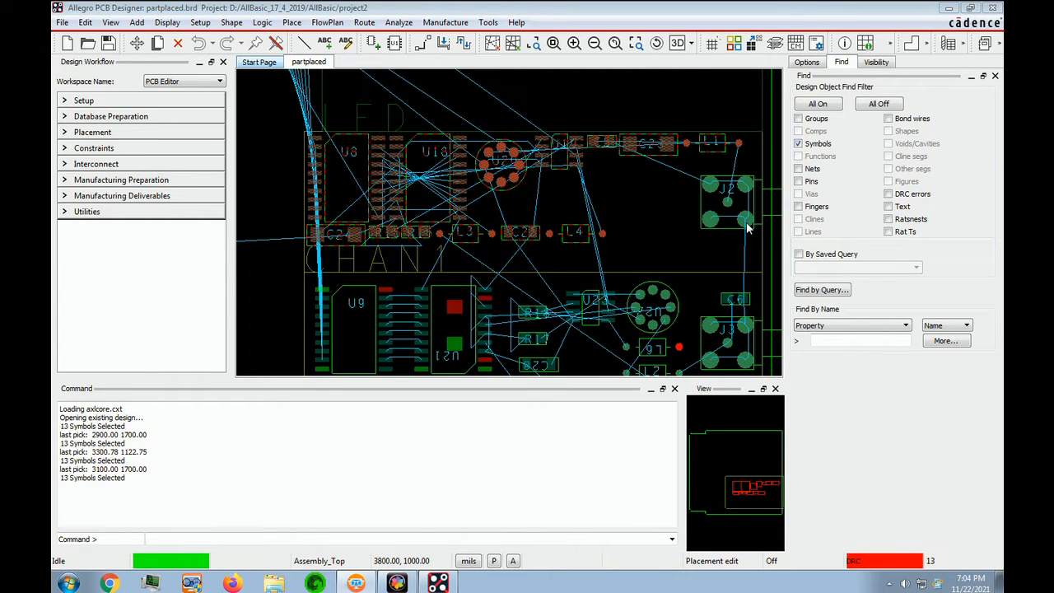
Step: Apply the CHAN placement replicate to the selected CHAN1 components and match seed component L5 to L3
{"action": "right_click", "coordinate": [517, 181]}
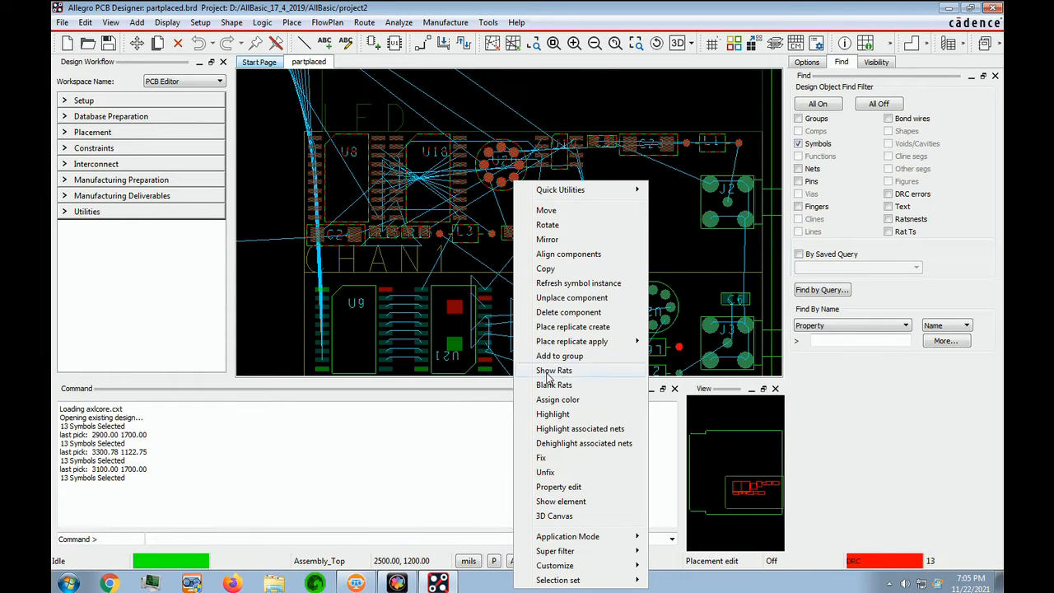
{"action": "mouse_move", "coordinate": [577, 346]}
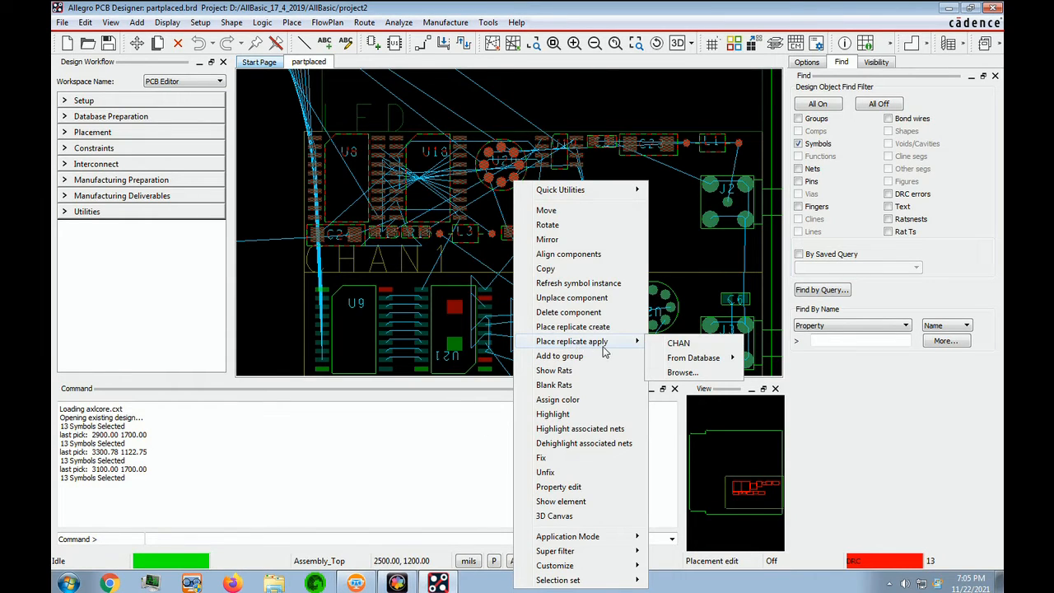
{"action": "left_click", "coordinate": [680, 344]}
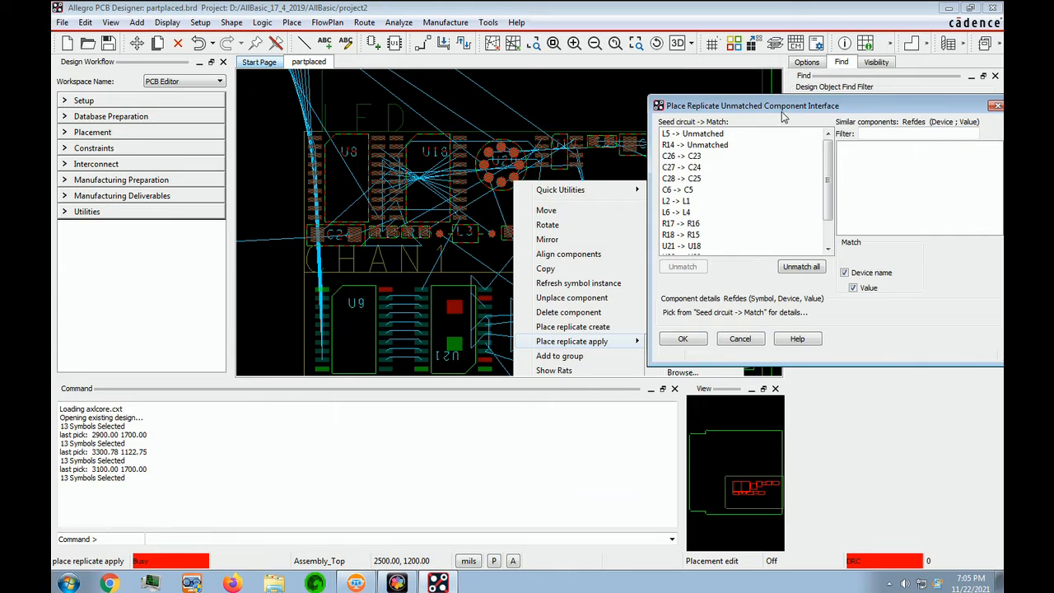
{"action": "left_click_drag", "start_coordinate": [778, 108], "coordinate": [649, 107]}
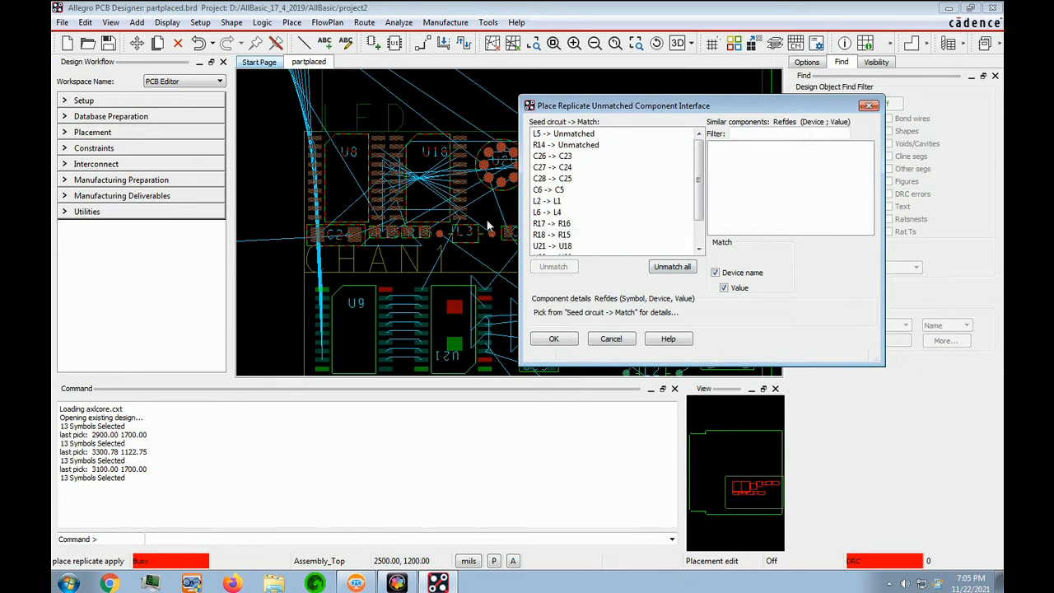
{"action": "left_click", "coordinate": [538, 135]}
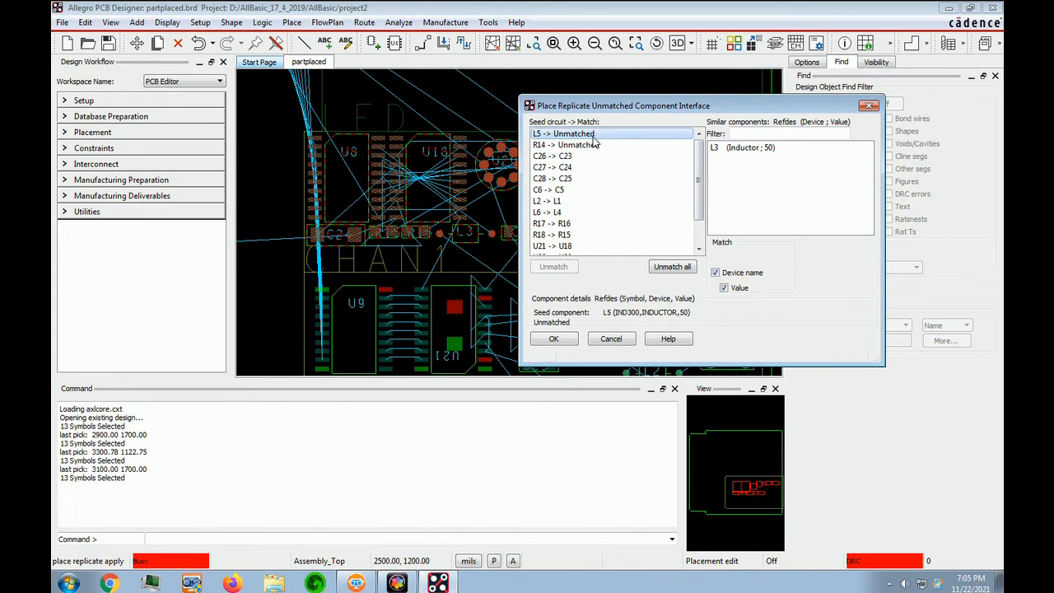
{"action": "double_click", "coordinate": [733, 153]}
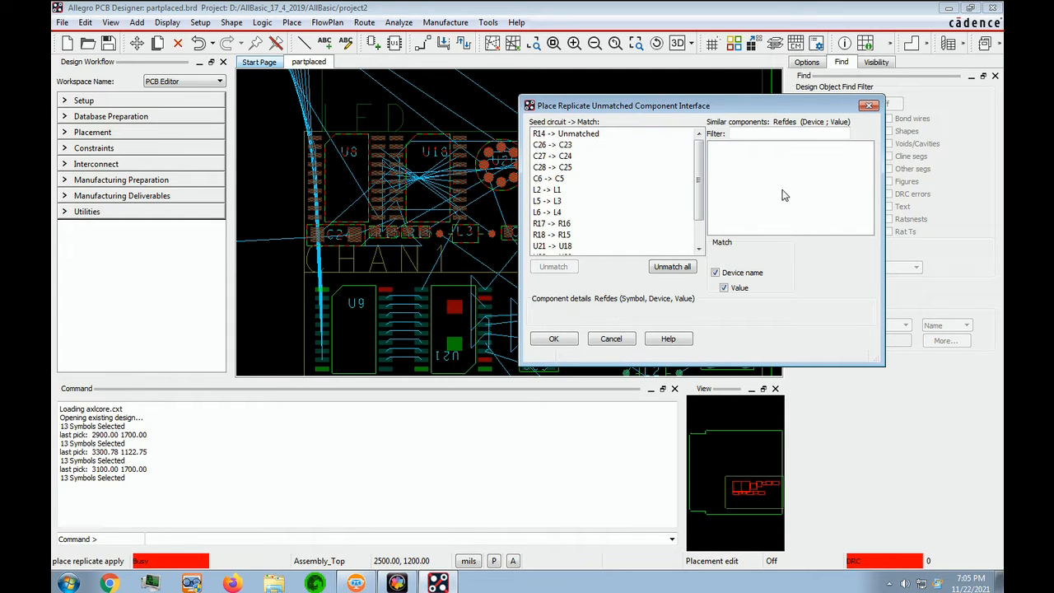
Step: Accept the component matches with R14 left unmatched, place the replicated circuit at 3800, 1000 on connector J2, and clear the selection
{"action": "left_click", "coordinate": [564, 136]}
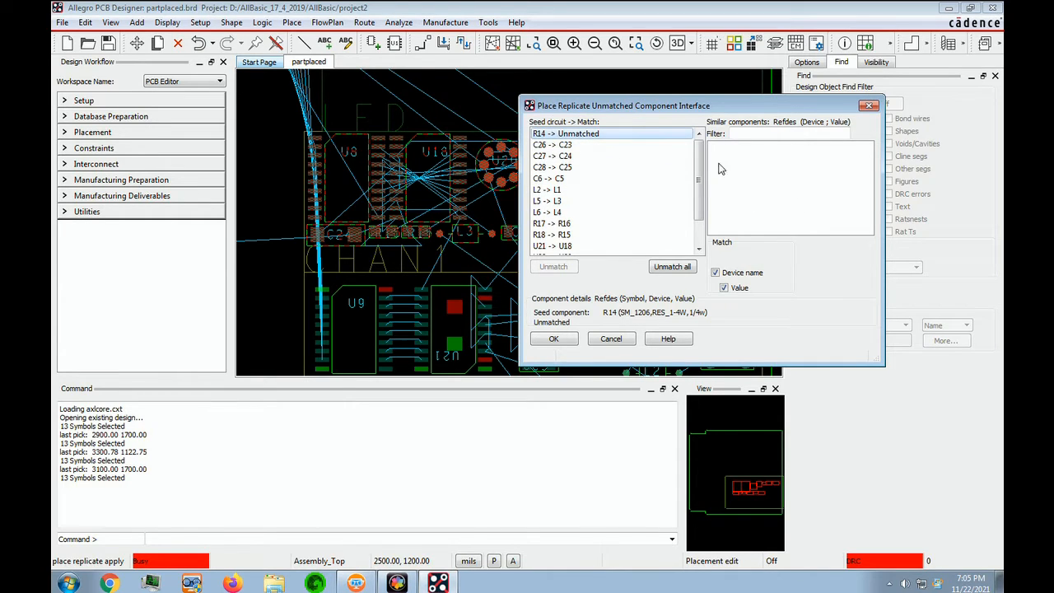
{"action": "left_click", "coordinate": [554, 340]}
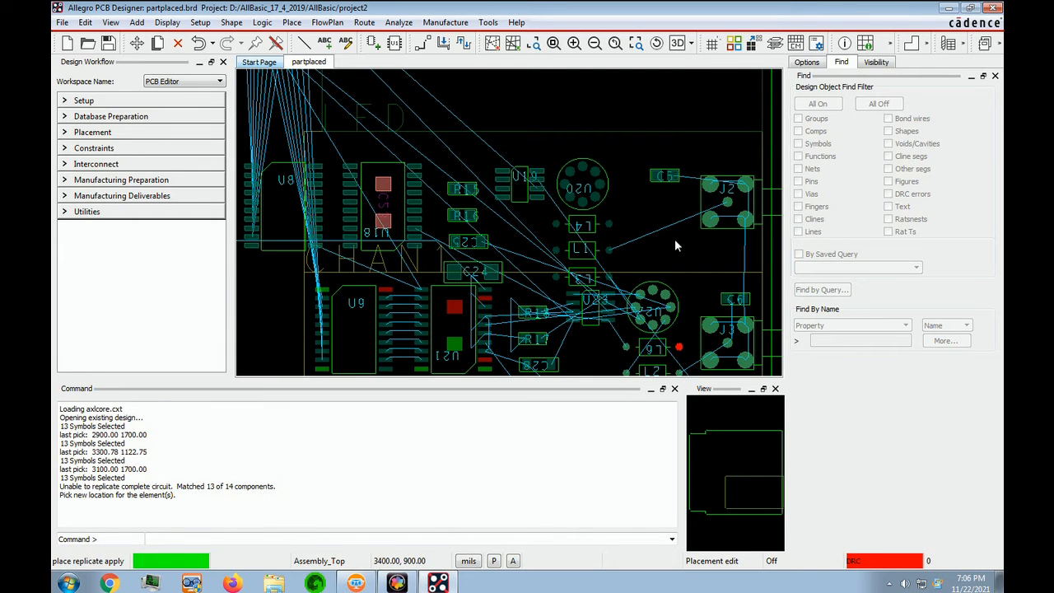
{"action": "left_click", "coordinate": [745, 225]}
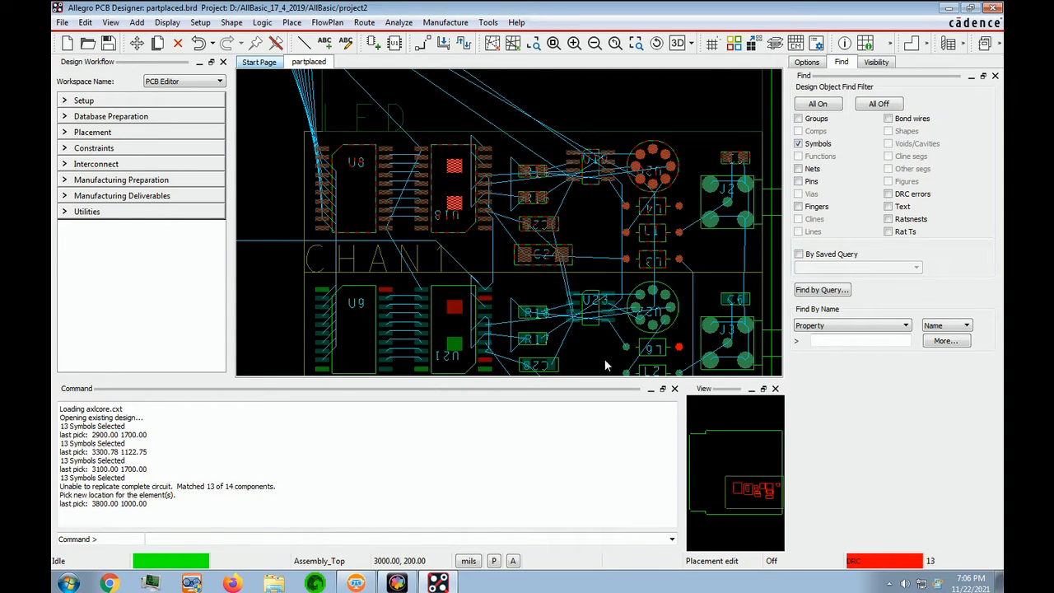
{"action": "left_click", "coordinate": [697, 99]}
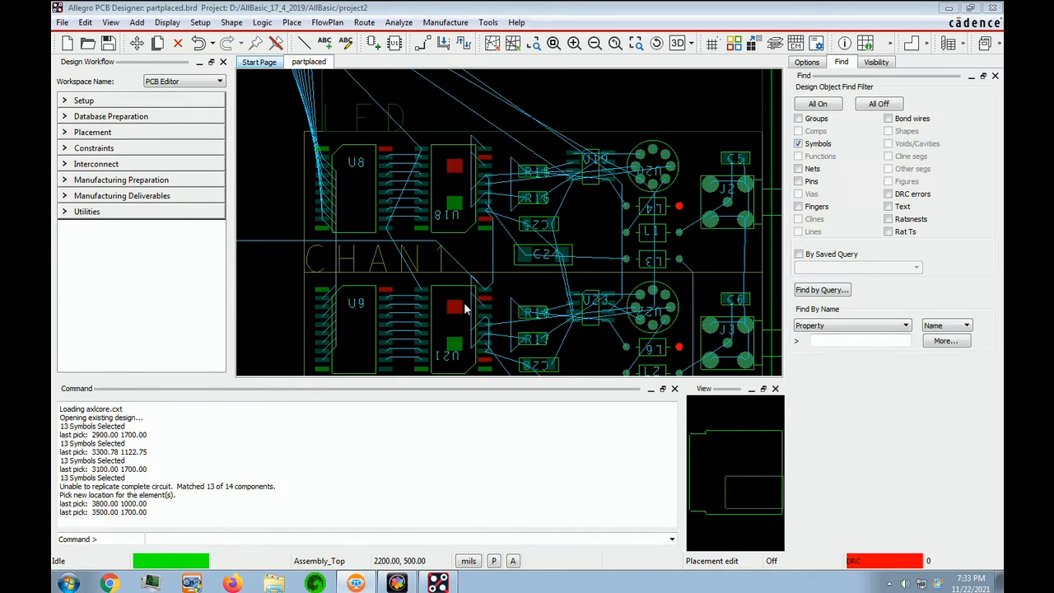
{"action": "left_click", "coordinate": [596, 110]}
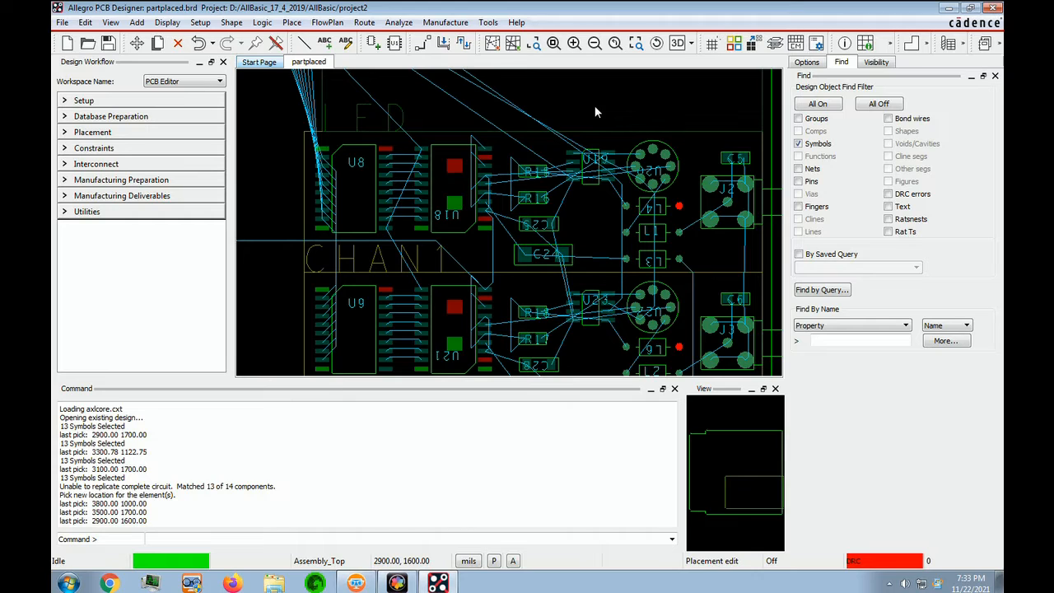
{"action": "left_click", "coordinate": [595, 108]}
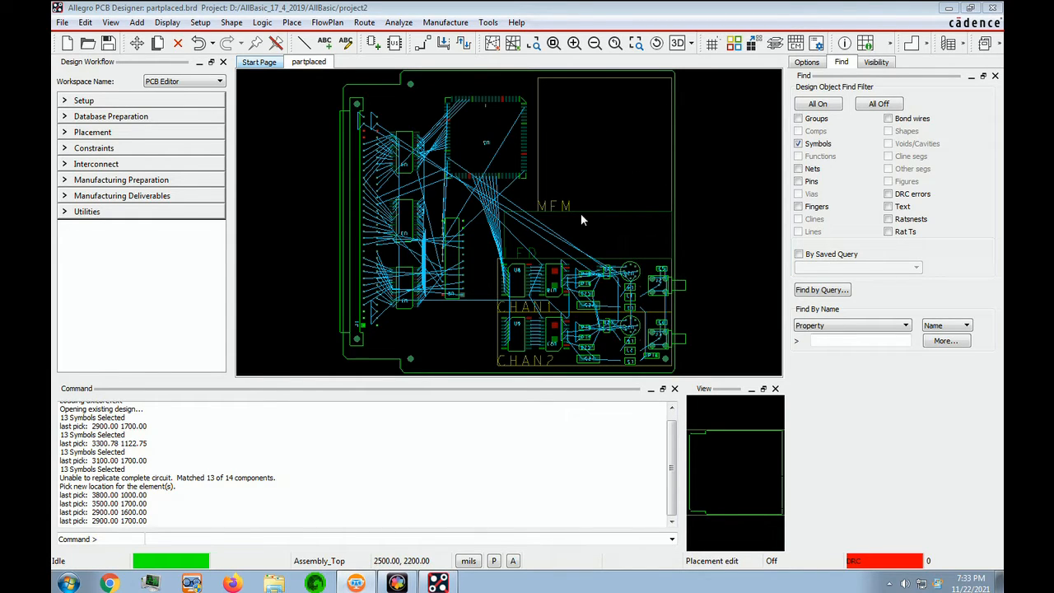
Step: Quickplace the remaining components by room for all rooms
{"action": "left_click", "coordinate": [292, 22]}
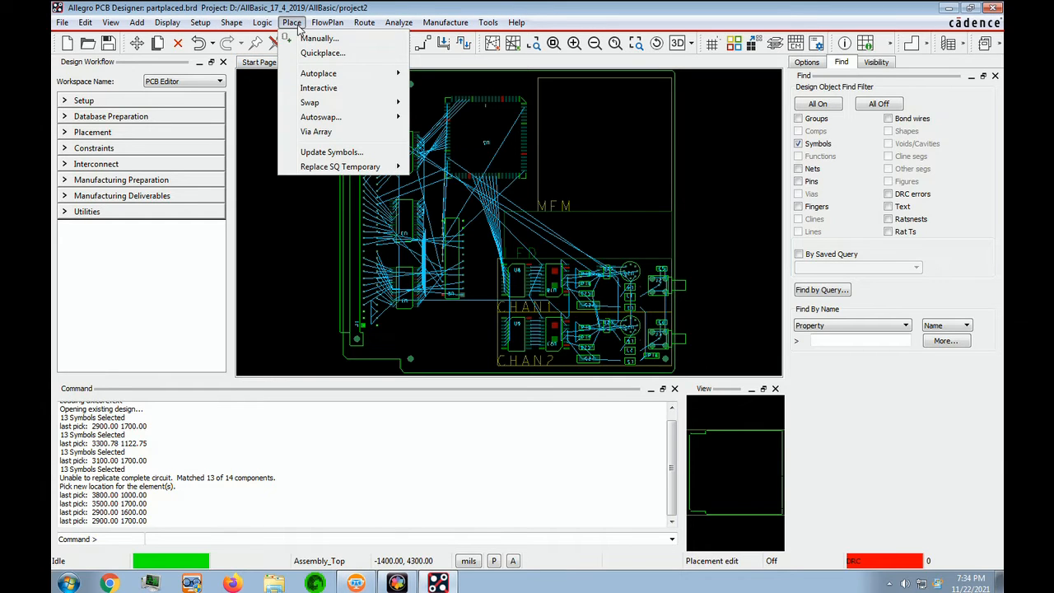
{"action": "left_click", "coordinate": [322, 54]}
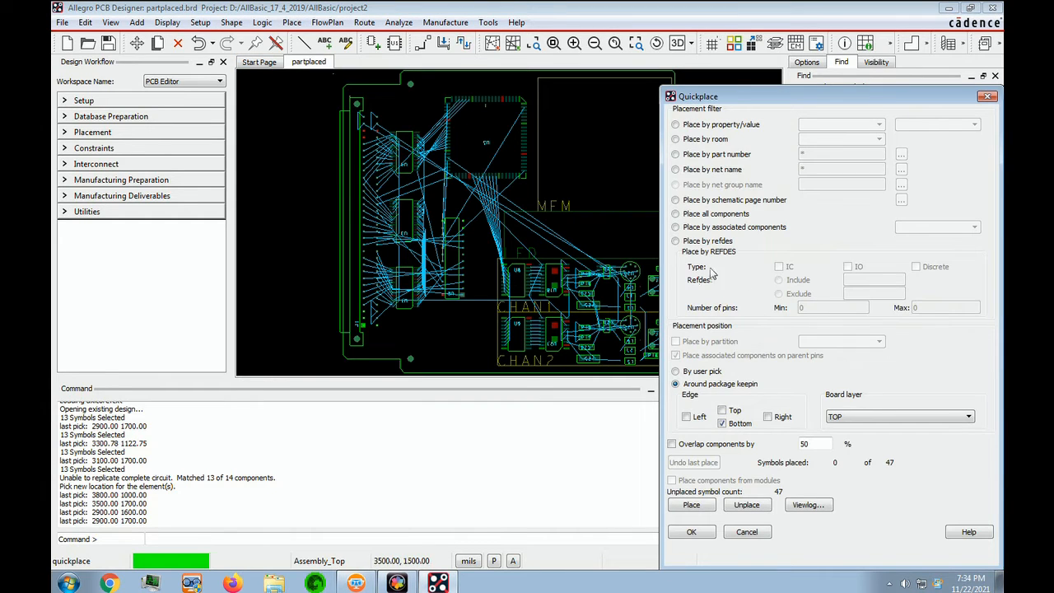
{"action": "left_click", "coordinate": [676, 139]}
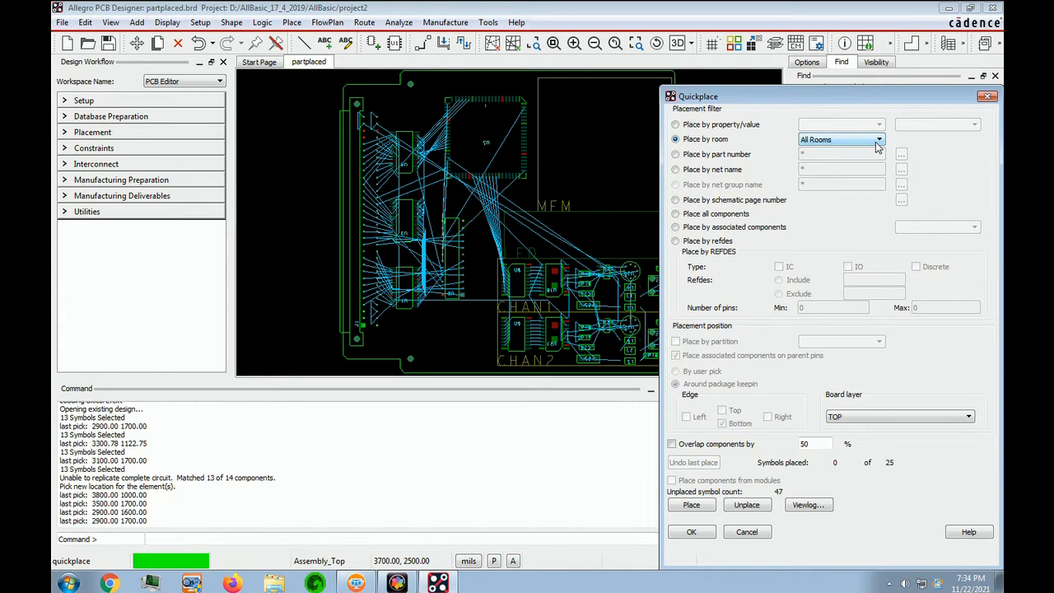
{"action": "left_click", "coordinate": [707, 510]}
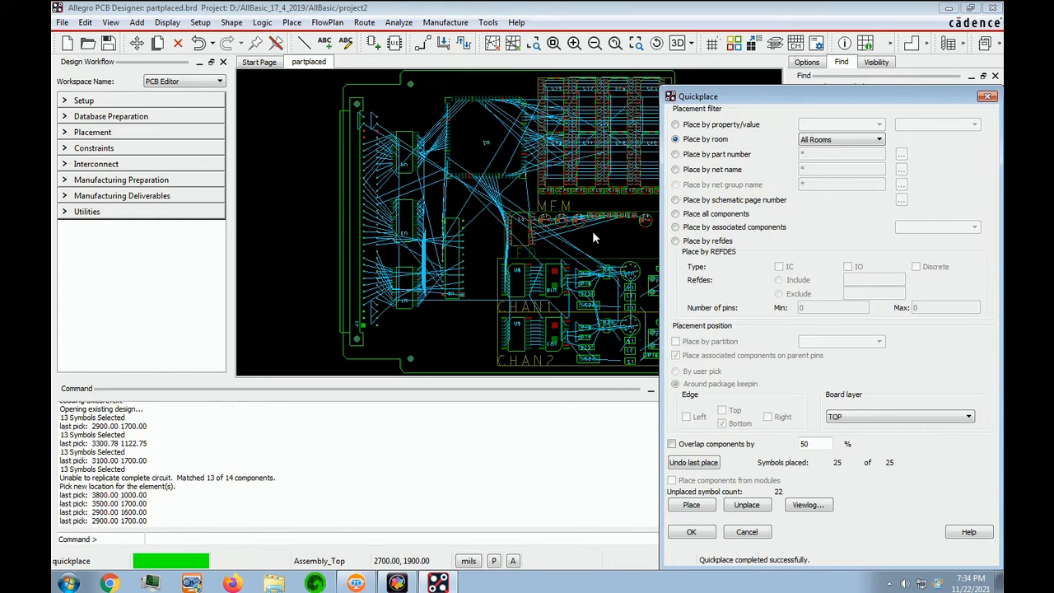
{"action": "left_click", "coordinate": [692, 533]}
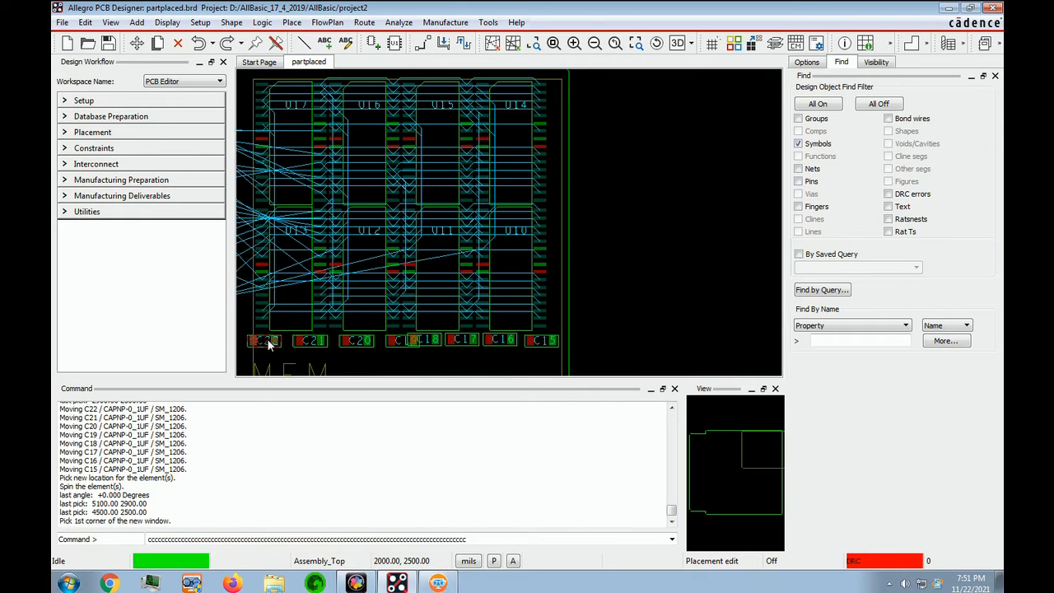
Step: Move capacitors C15 to C22 out of the MEM room to just above the board edge, using 2700, 4400 as the new location
{"action": "scroll", "coordinate": [398, 296], "scroll_direction": "down", "scroll_amount": 2}
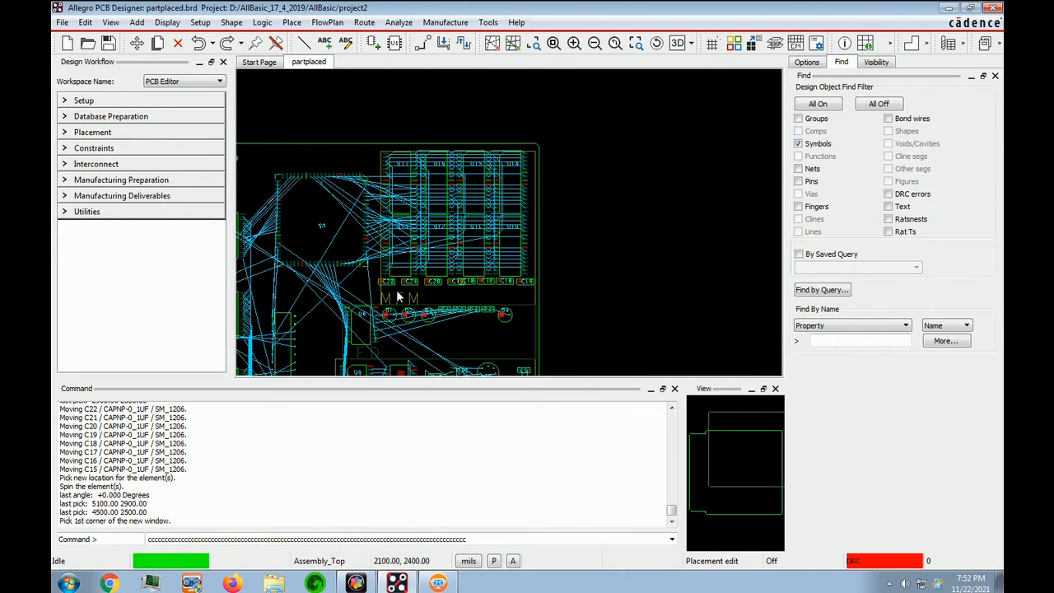
{"action": "left_click_drag", "start_coordinate": [384, 277], "coordinate": [537, 298]}
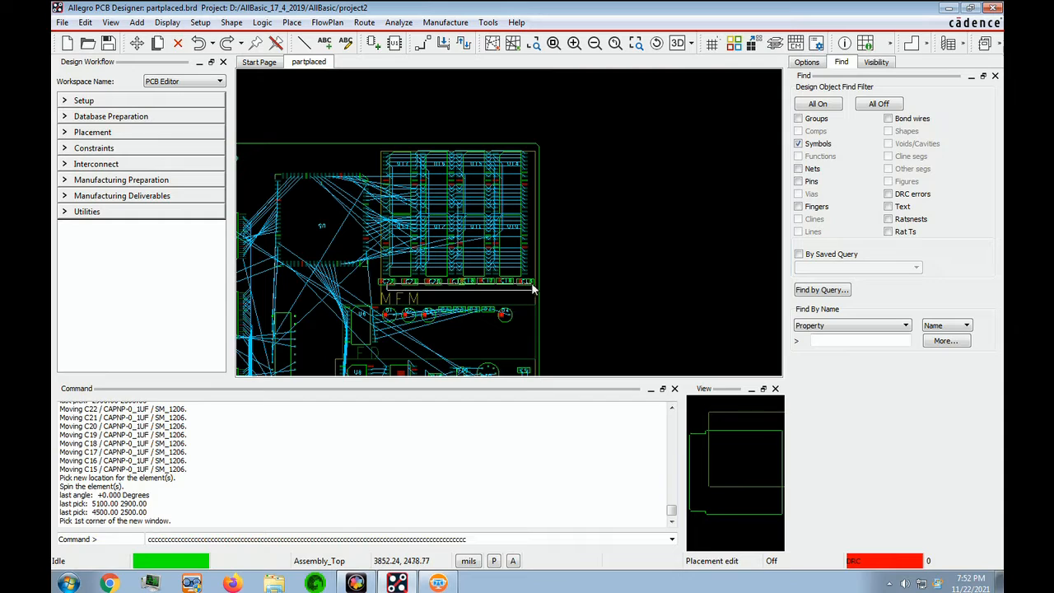
{"action": "left_click", "coordinate": [137, 43]}
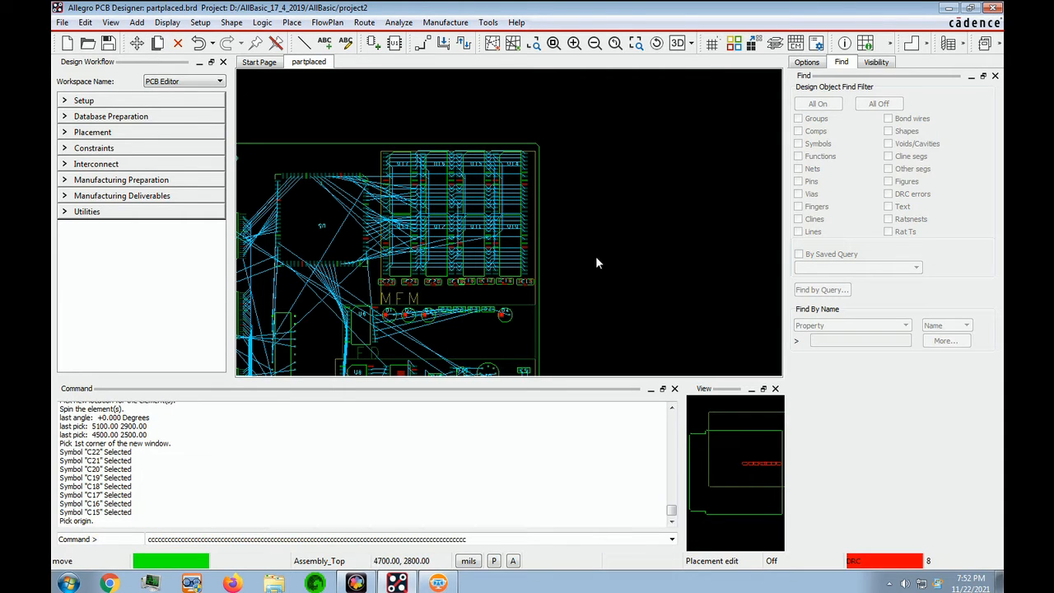
{"action": "left_click", "coordinate": [433, 282]}
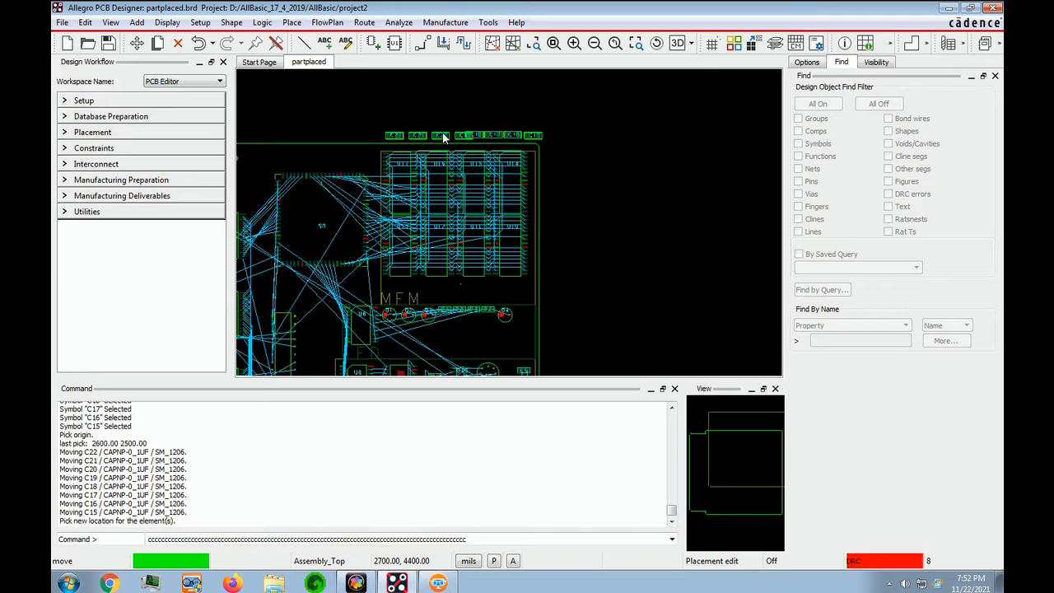
{"action": "left_click", "coordinate": [443, 137]}
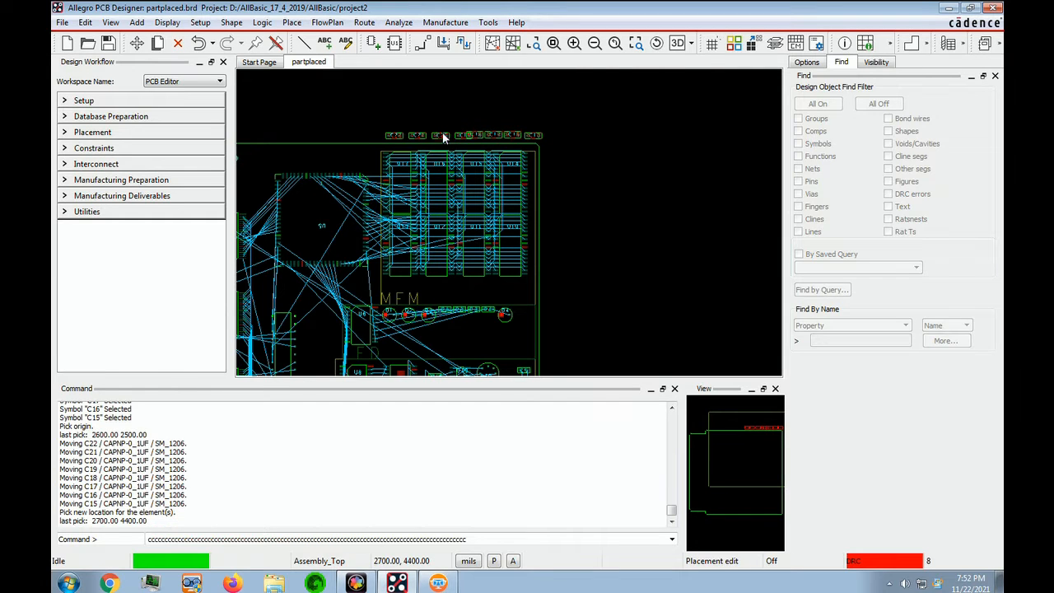
Step: Rotate U13 by 90 degrees and place it at 2000, 2400 in the lower part of the MEM room
{"action": "left_click", "coordinate": [420, 254]}
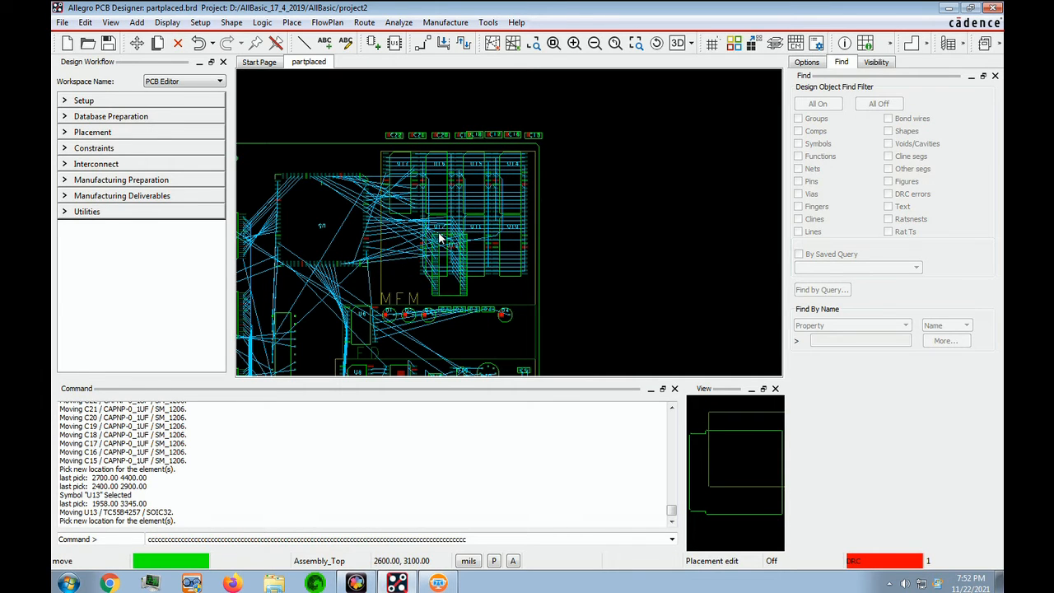
{"action": "right_click", "coordinate": [439, 235]}
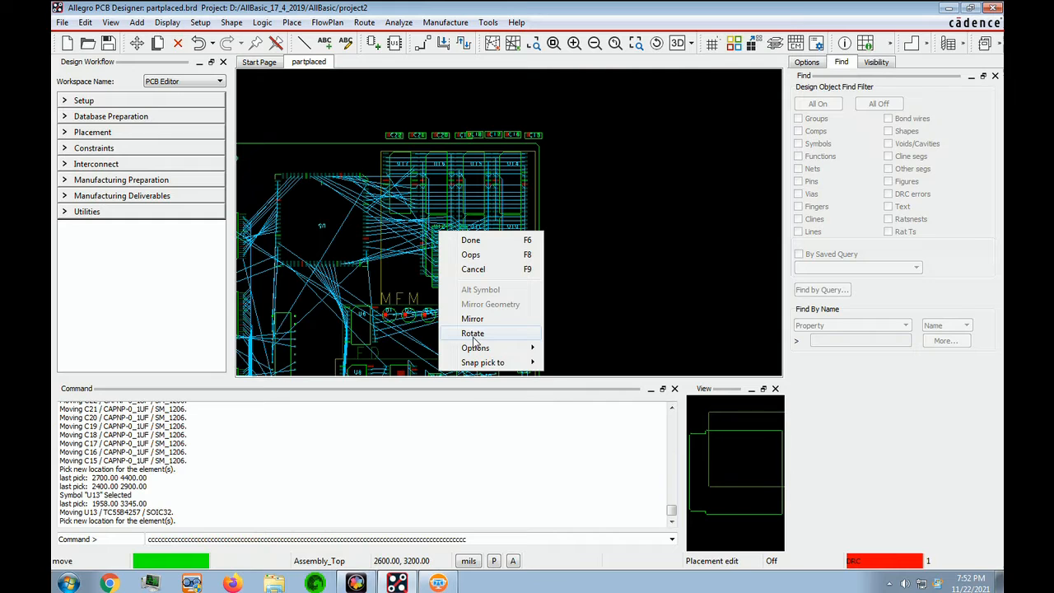
{"action": "left_click", "coordinate": [473, 335]}
{"action": "left_click", "coordinate": [438, 234]}
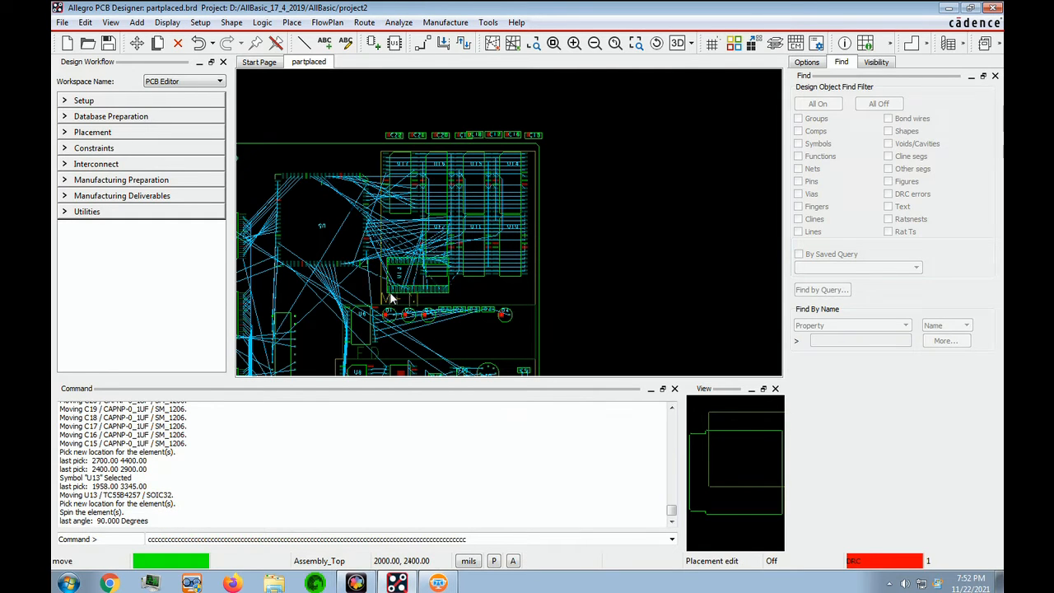
{"action": "left_click", "coordinate": [392, 299]}
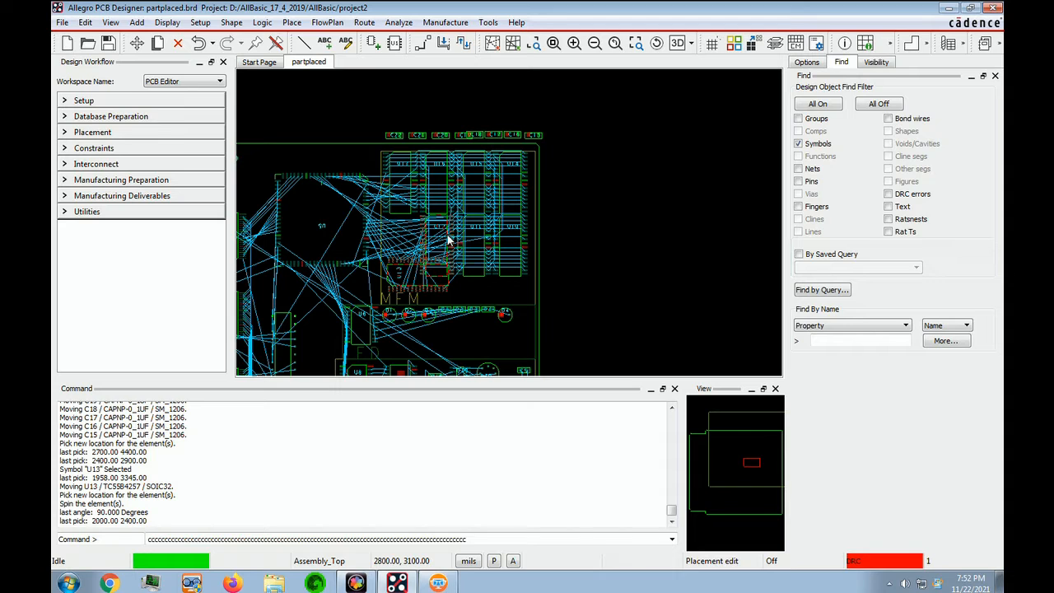
Step: Rotate U12 by 90 degrees and place it at 2900, 2400 beside U13 in the MEM room
{"action": "left_click", "coordinate": [449, 240]}
{"action": "right_click", "coordinate": [547, 214]}
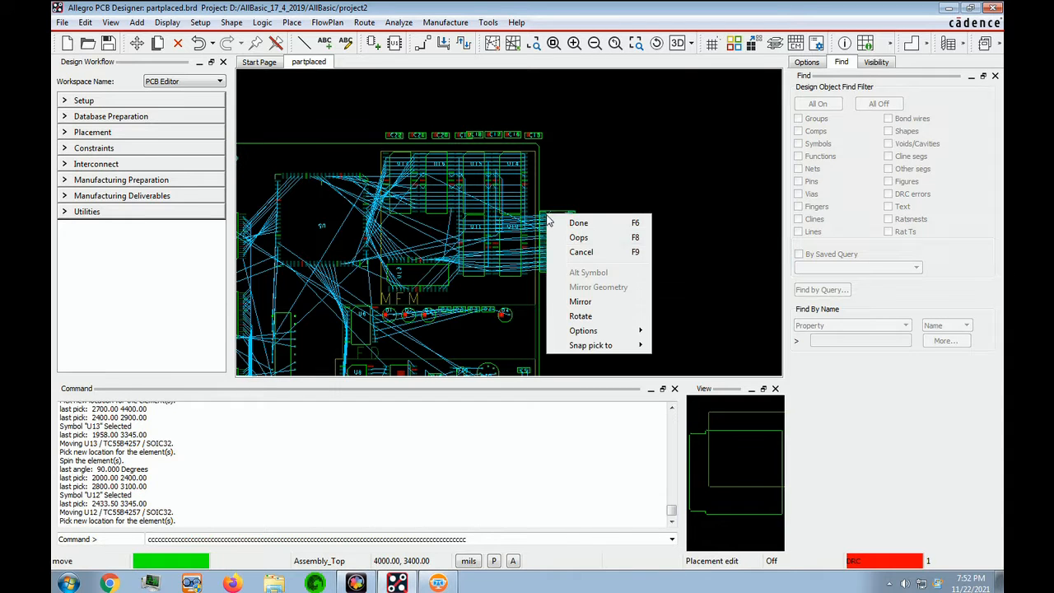
{"action": "left_click", "coordinate": [580, 318]}
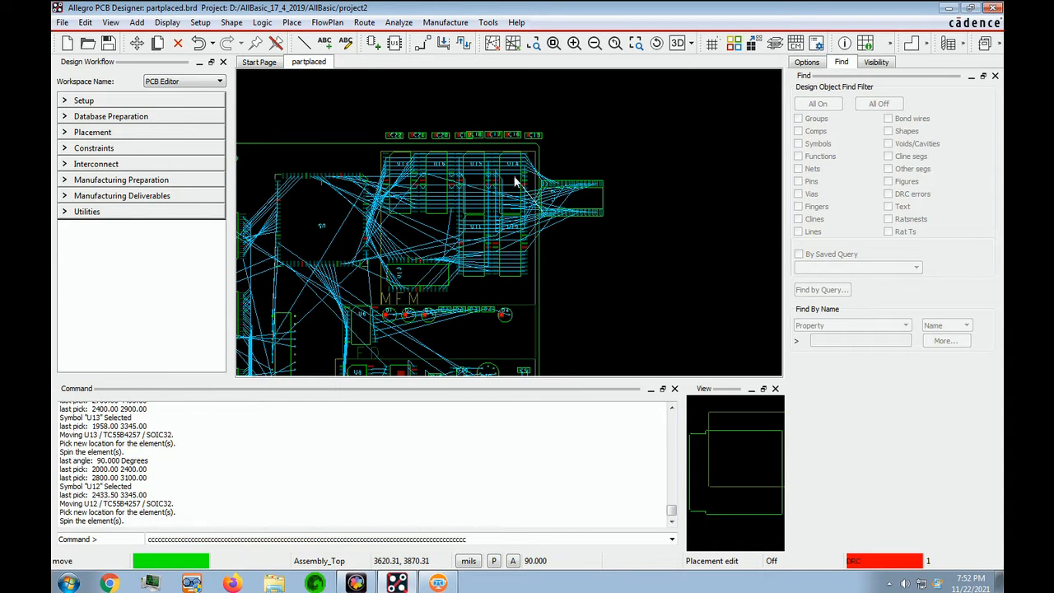
{"action": "left_click", "coordinate": [515, 181]}
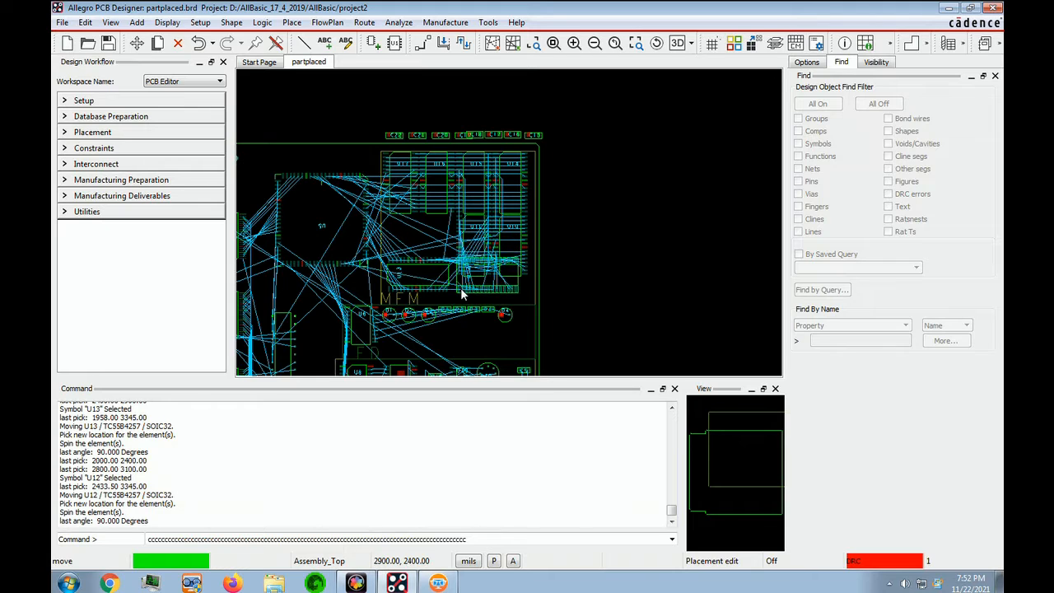
{"action": "left_click", "coordinate": [459, 294]}
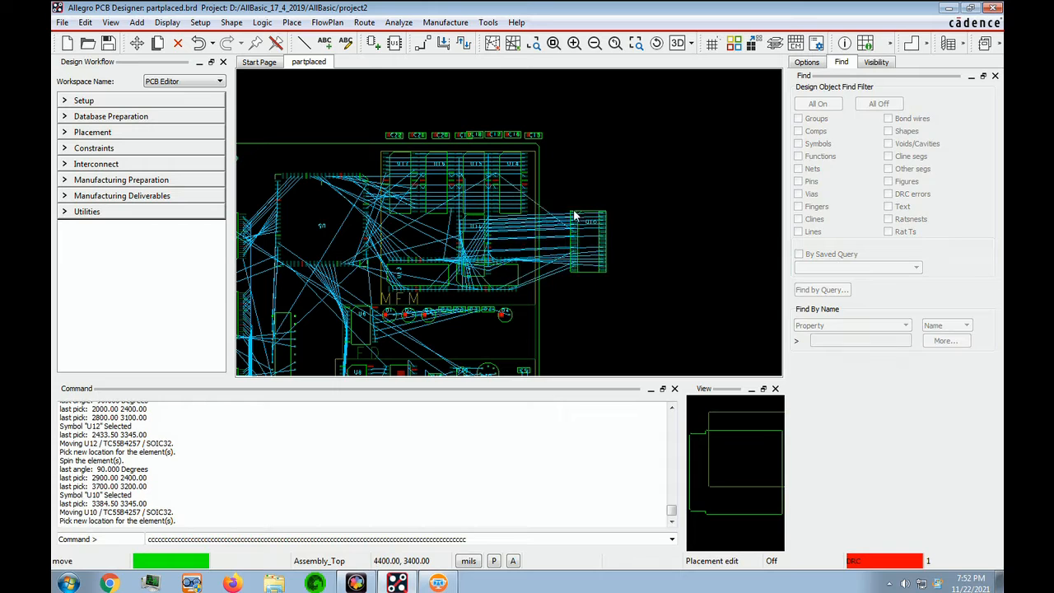
Step: Rotate U10 and U11 by 90 degrees, placing U11 at 3100, 2900 above U12 and U10 above U11 in the MEM room
{"action": "right_click", "coordinate": [604, 206]}
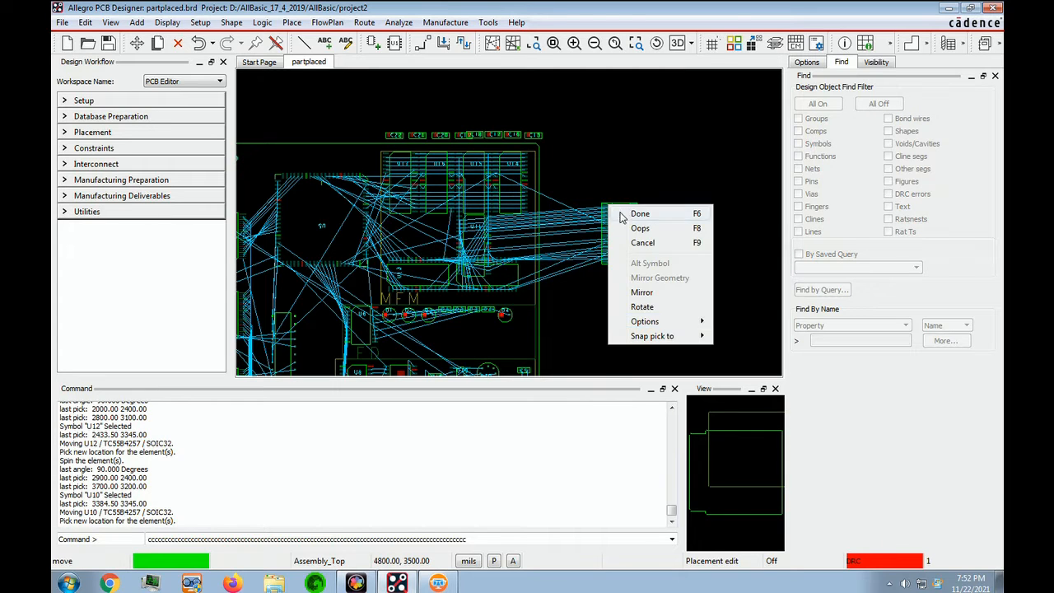
{"action": "left_click", "coordinate": [631, 303]}
{"action": "left_click", "coordinate": [491, 224]}
{"action": "left_click", "coordinate": [416, 285]}
{"action": "left_click", "coordinate": [559, 214]}
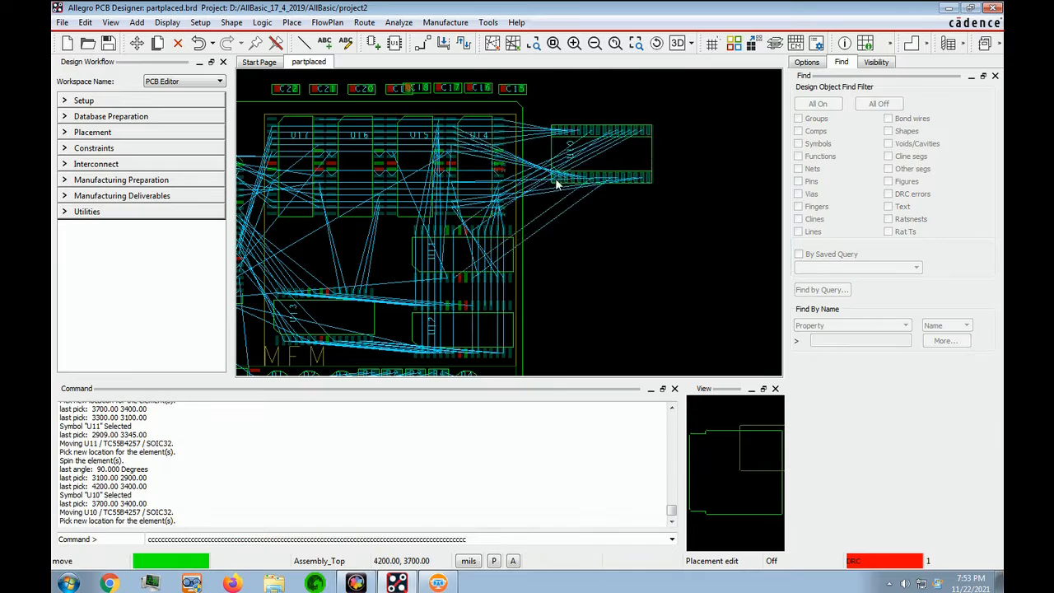
{"action": "left_click", "coordinate": [417, 216]}
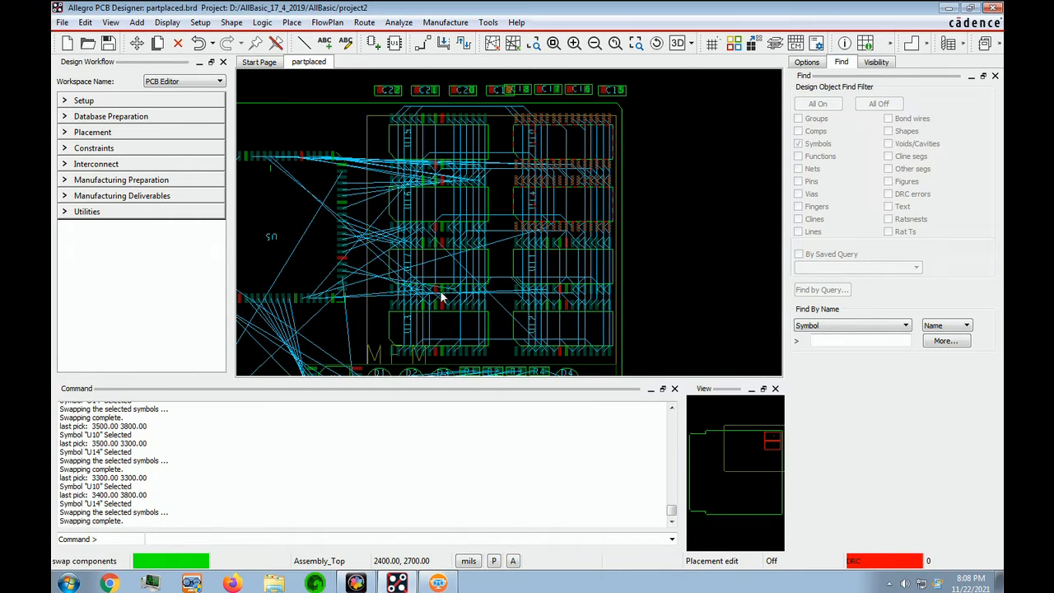
Step: End the component swap on the memory chips and clear the selected symbols
{"action": "left_click", "coordinate": [383, 104]}
{"action": "left_click", "coordinate": [696, 154]}
{"action": "right_click", "coordinate": [708, 142]}
{"action": "left_click", "coordinate": [728, 150]}
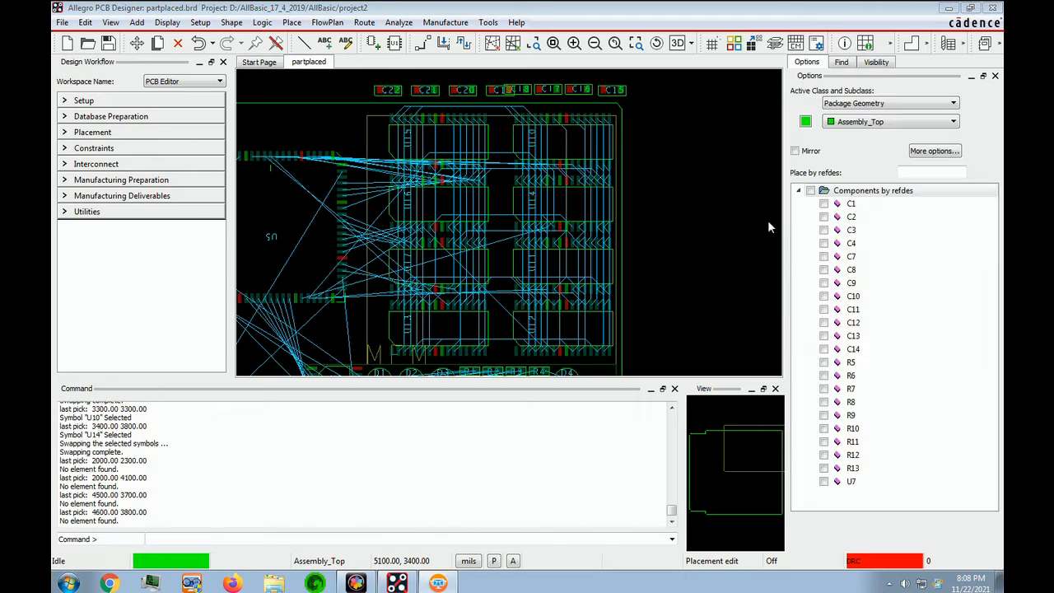
Step: Move the eight memory chips U10 to U17 together by -50 mils in Y, using 3300, 3300 as the origin
{"action": "left_click_drag", "start_coordinate": [377, 132], "coordinate": [582, 340]}
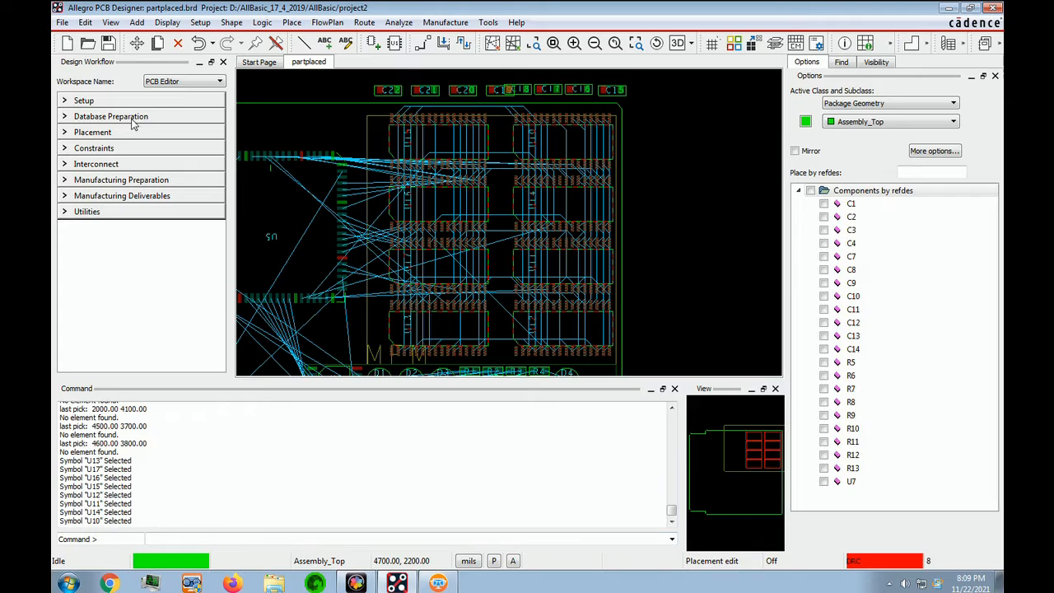
{"action": "left_click", "coordinate": [138, 43]}
{"action": "left_click", "coordinate": [541, 232]}
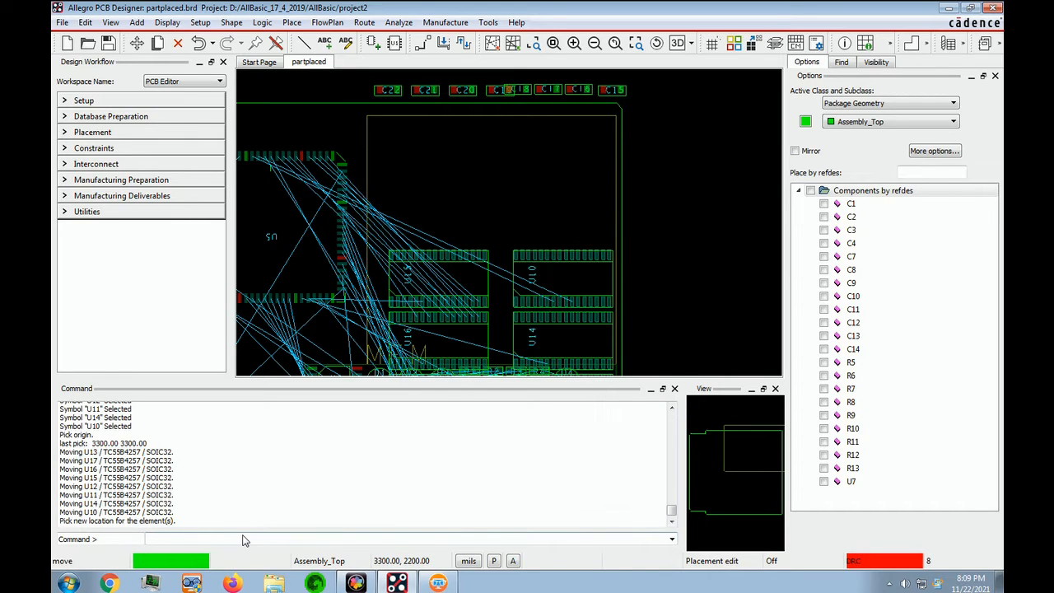
{"action": "type", "text": "iy -50"}
{"action": "key", "text": "Return"}
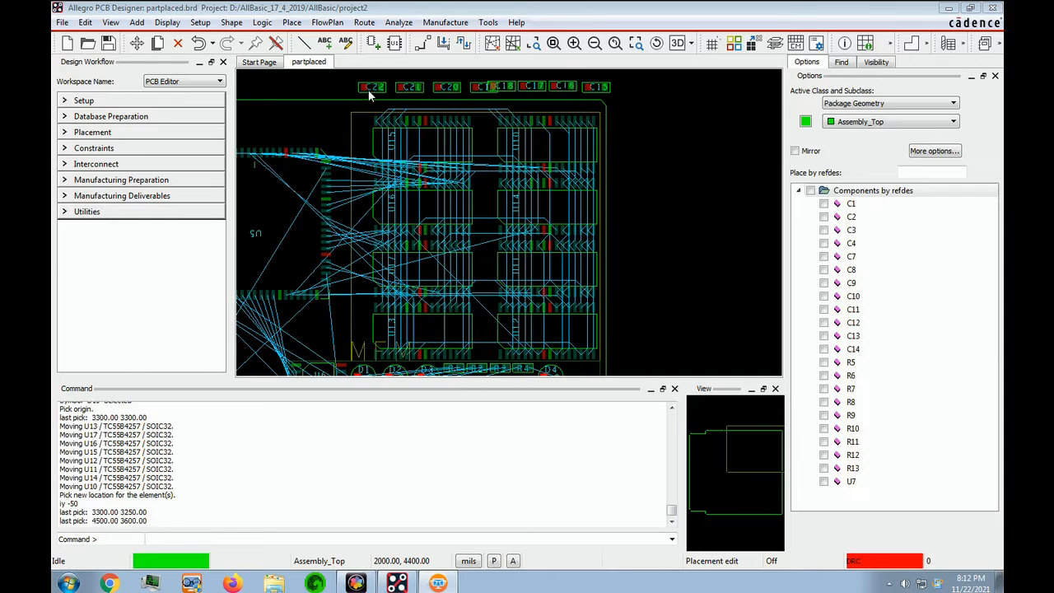
Step: Rotate capacitor C22 by 90 degrees and place it at 2000, 3900 beside the uppermost memory chip U15
{"action": "left_click", "coordinate": [370, 97]}
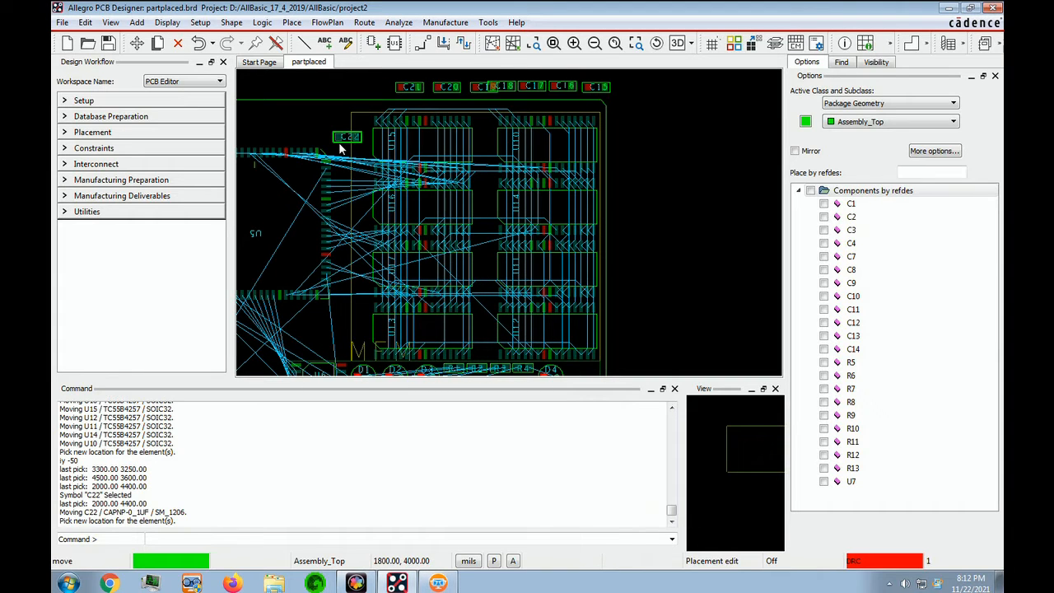
{"action": "right_click", "coordinate": [339, 144]}
{"action": "left_click", "coordinate": [374, 246]}
{"action": "left_click", "coordinate": [355, 123]}
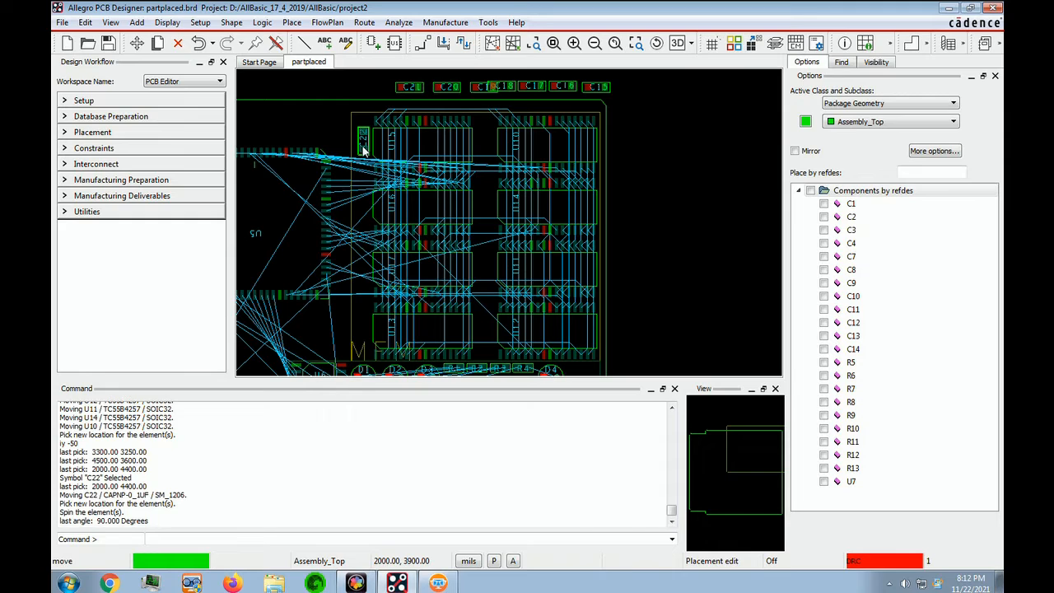
{"action": "left_click", "coordinate": [363, 151]}
Step: Rotate capacitor C21 by 90 degrees and place it at 2000, 3400 beside memory chip U16
{"action": "left_click", "coordinate": [423, 91]}
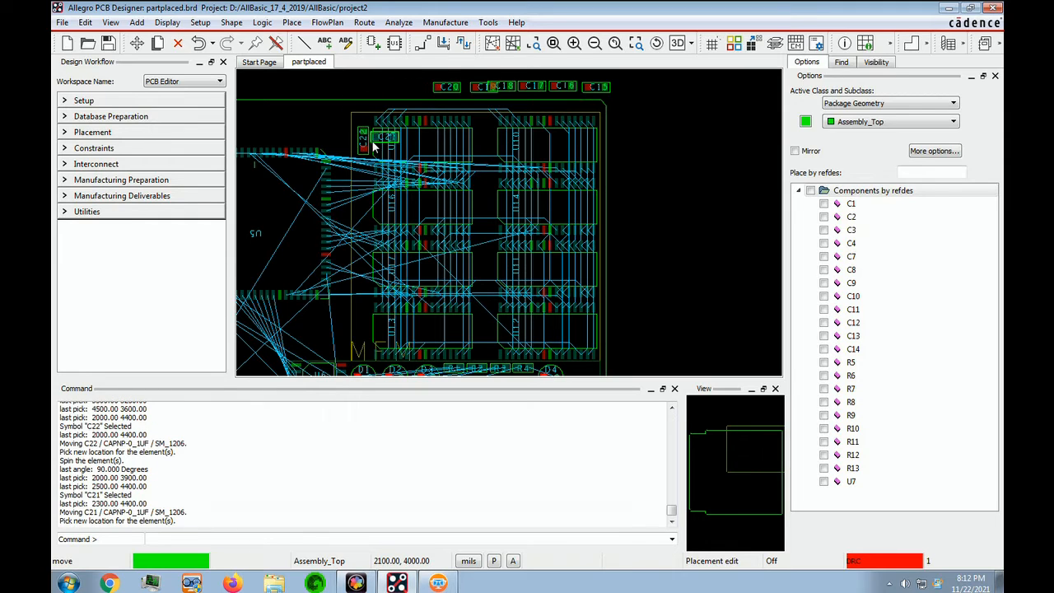
{"action": "right_click", "coordinate": [359, 153]}
{"action": "left_click", "coordinate": [389, 255]}
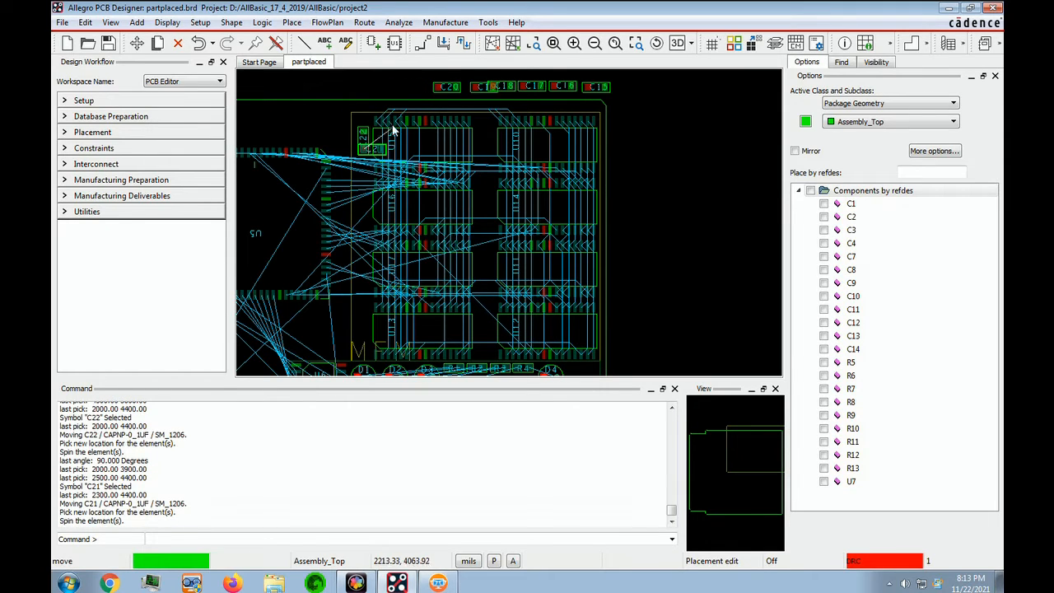
{"action": "left_click", "coordinate": [350, 220]}
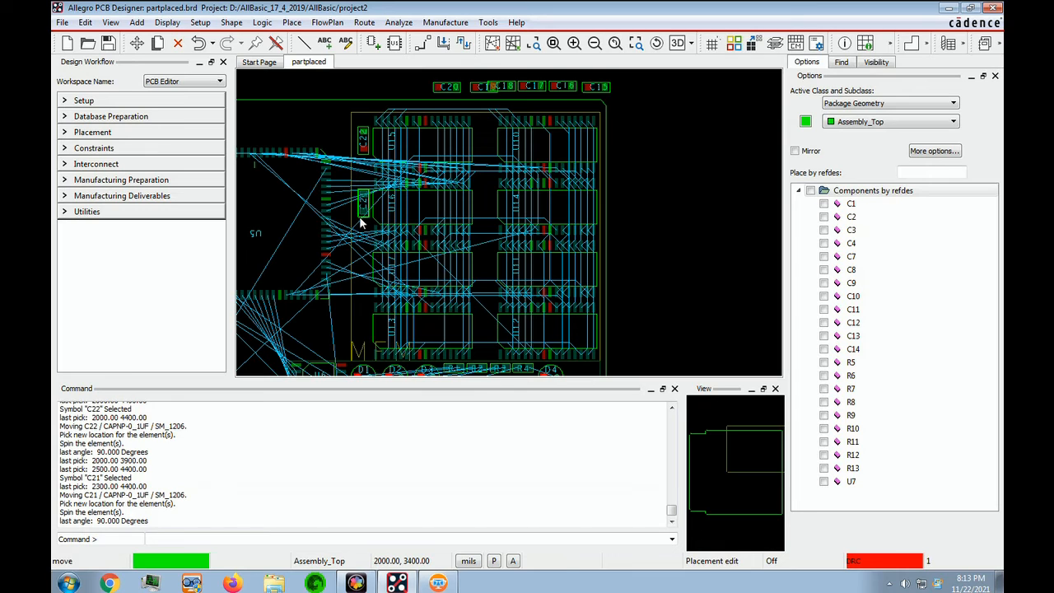
{"action": "left_click", "coordinate": [364, 218]}
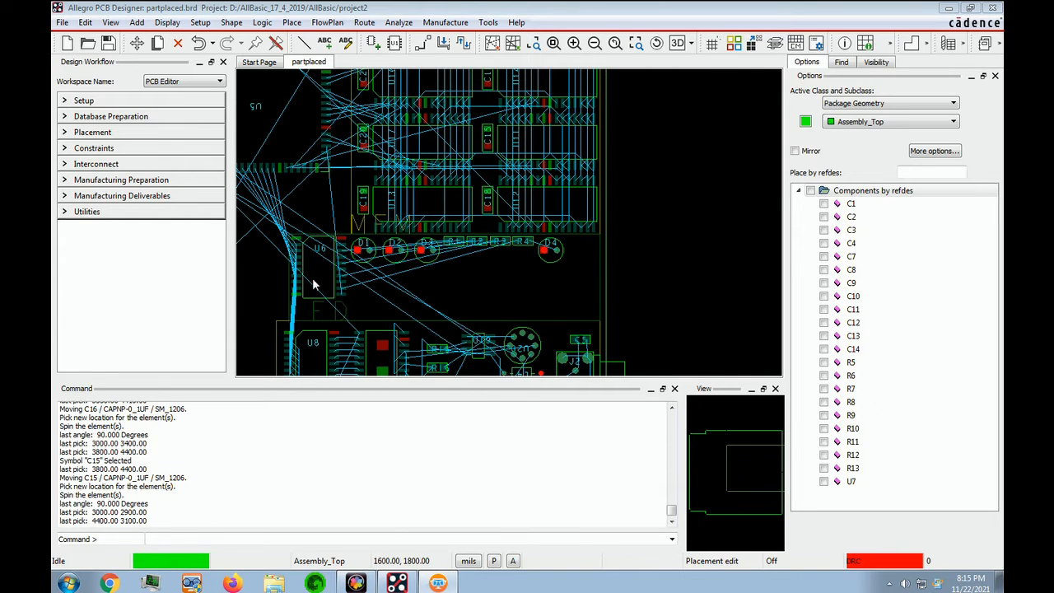
Step: Move LEDs D1, D3 and D2 near D4 and the board edge, at 3300, 1700, at 3700, 1800 and at 3500, 1900
{"action": "left_click", "coordinate": [372, 258]}
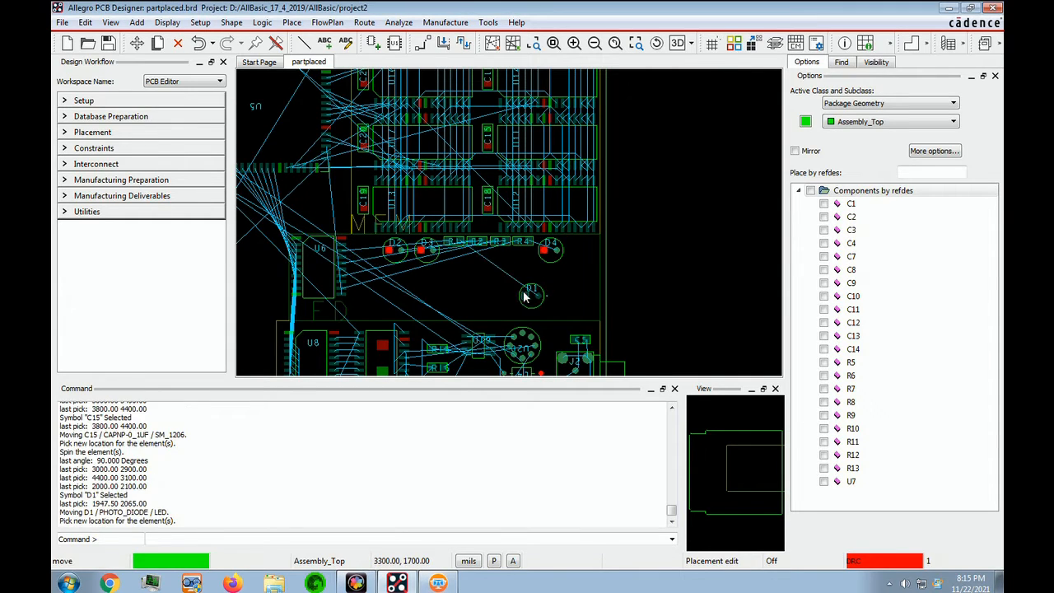
{"action": "left_click", "coordinate": [519, 296]}
{"action": "left_click", "coordinate": [423, 256]}
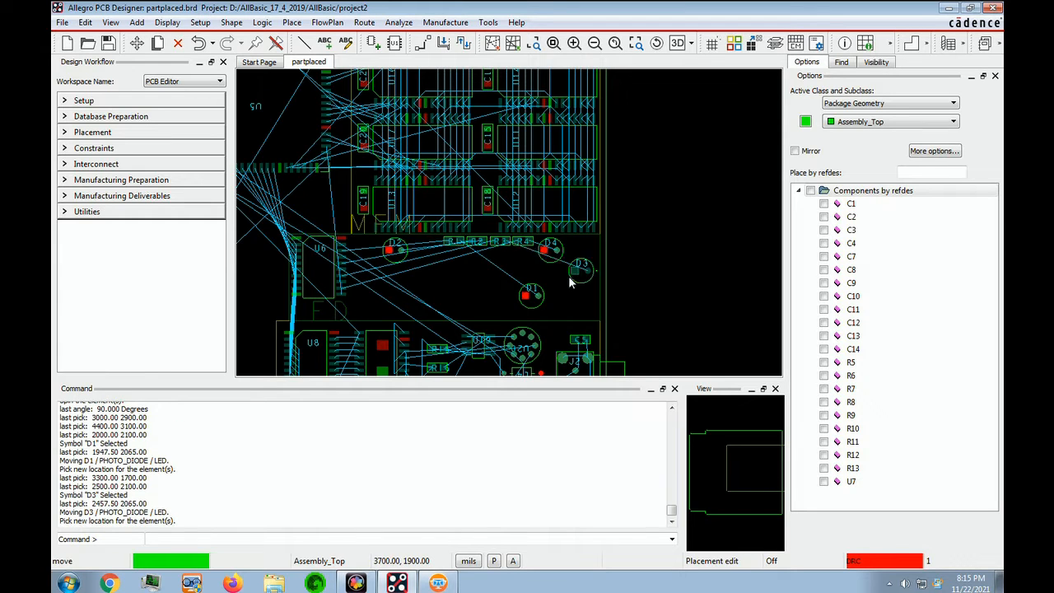
{"action": "left_click", "coordinate": [578, 285]}
{"action": "left_click", "coordinate": [408, 257]}
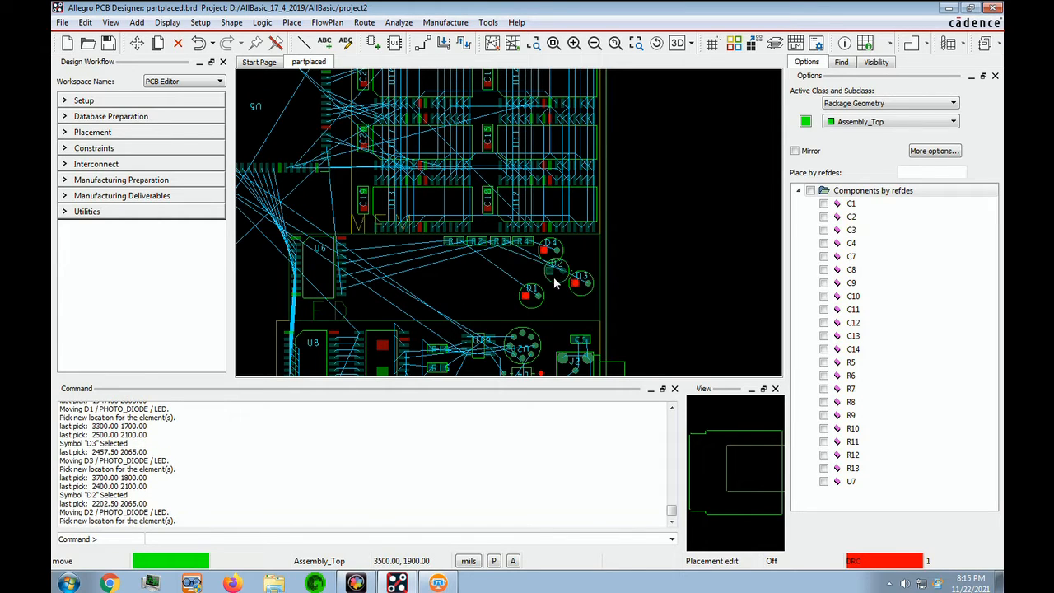
{"action": "left_click", "coordinate": [558, 271]}
Step: Move U6 to 1500, 2100 and stack resistors R1 to R4 beside it at X 2100, with Y 2000, 1900, 1800 and 1700
{"action": "left_click", "coordinate": [302, 249]}
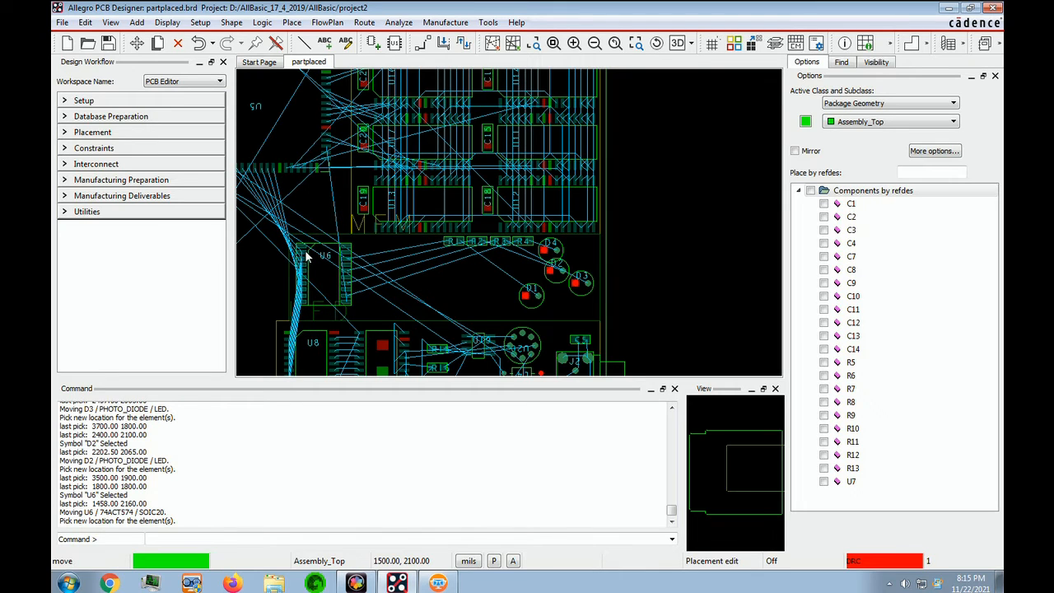
{"action": "left_click", "coordinate": [306, 257]}
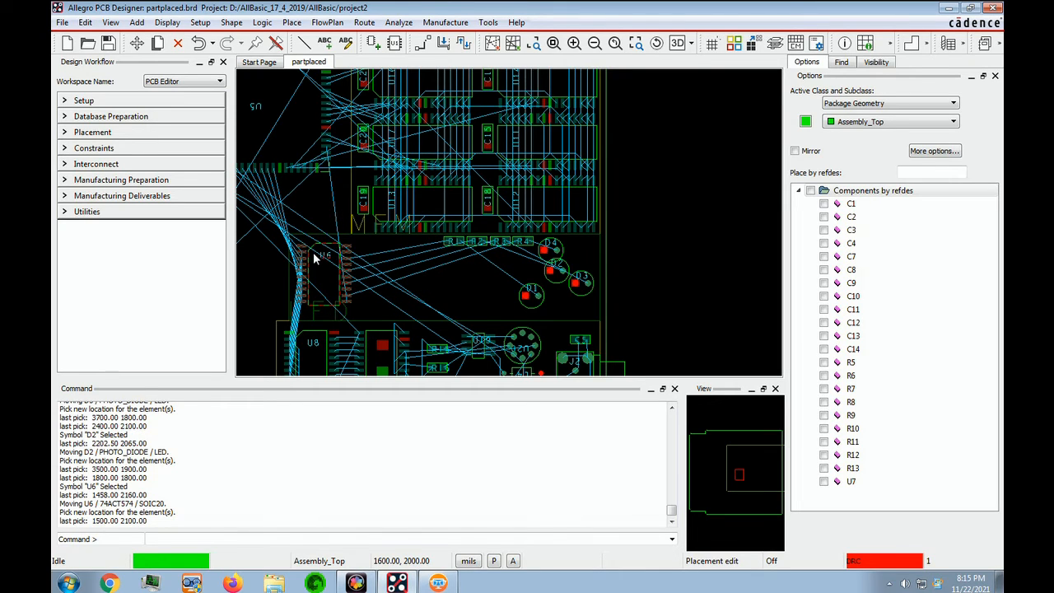
{"action": "left_click", "coordinate": [458, 249]}
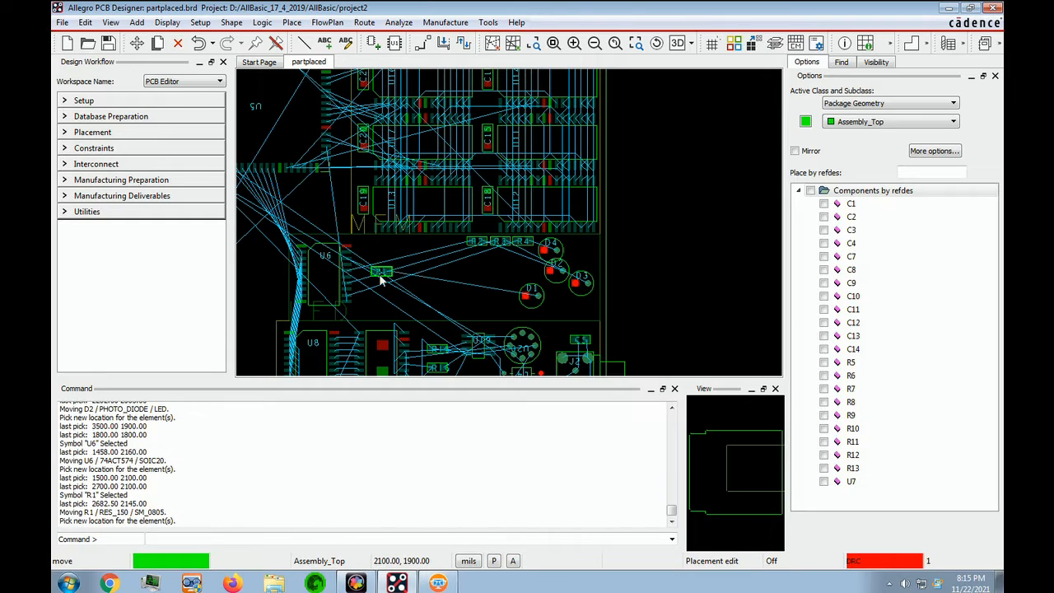
{"action": "left_click", "coordinate": [390, 258]}
{"action": "left_click", "coordinate": [468, 240]}
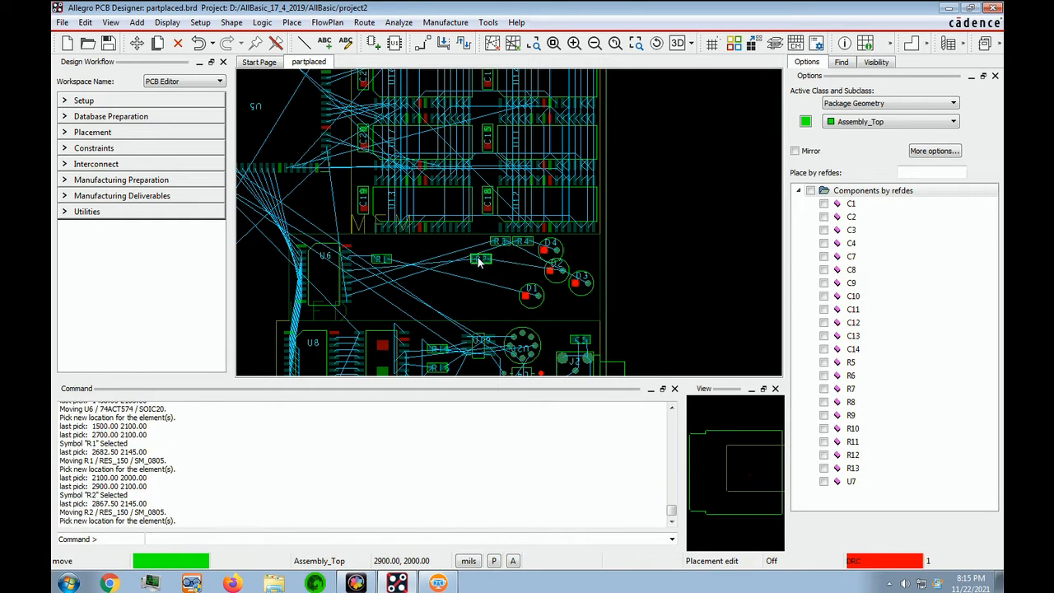
{"action": "left_click", "coordinate": [381, 271]}
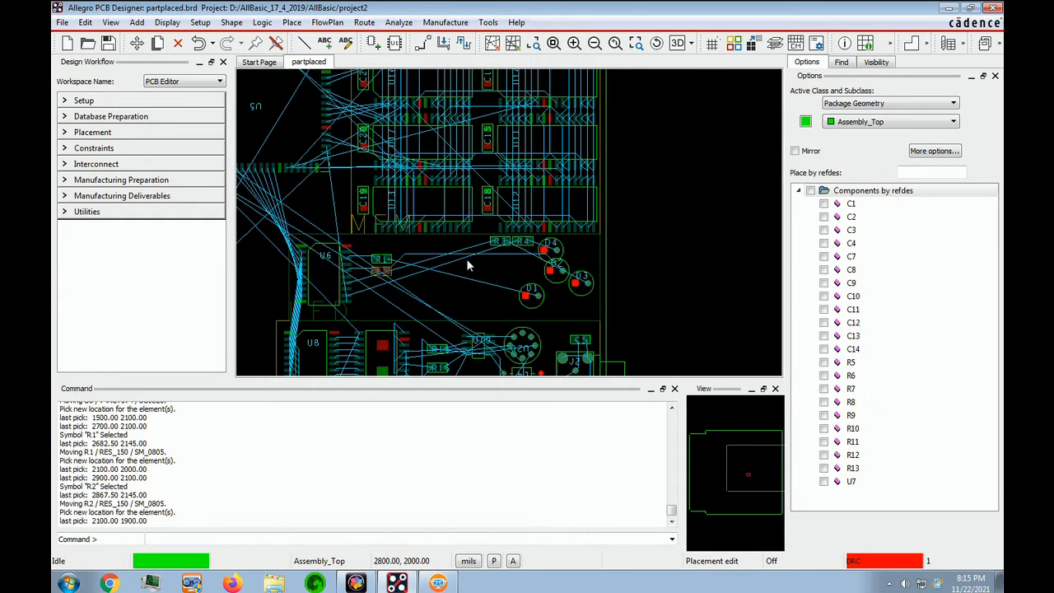
{"action": "left_click", "coordinate": [493, 240]}
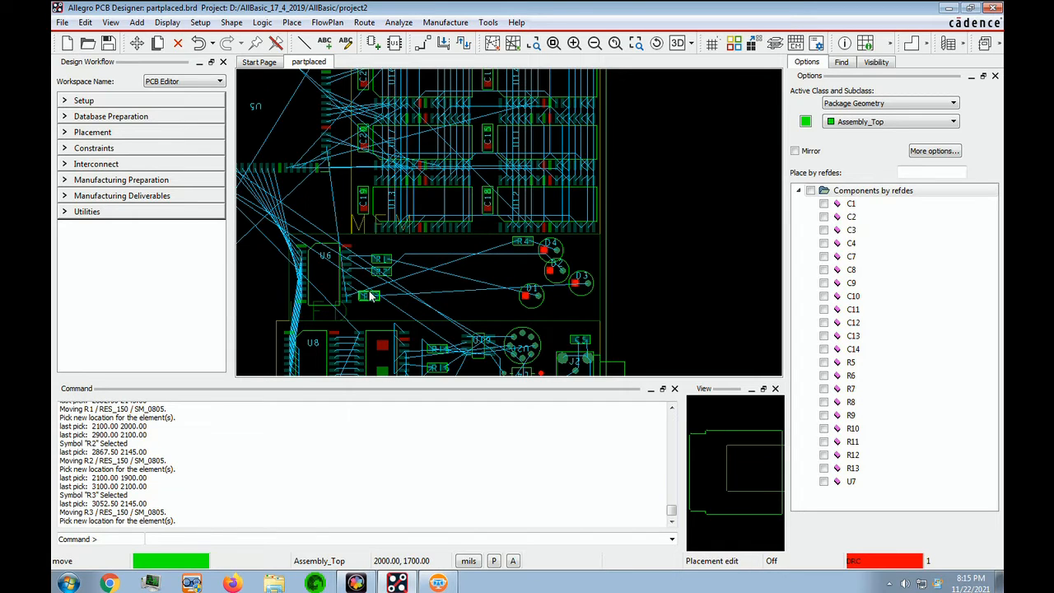
{"action": "left_click", "coordinate": [381, 286]}
{"action": "left_click", "coordinate": [525, 256]}
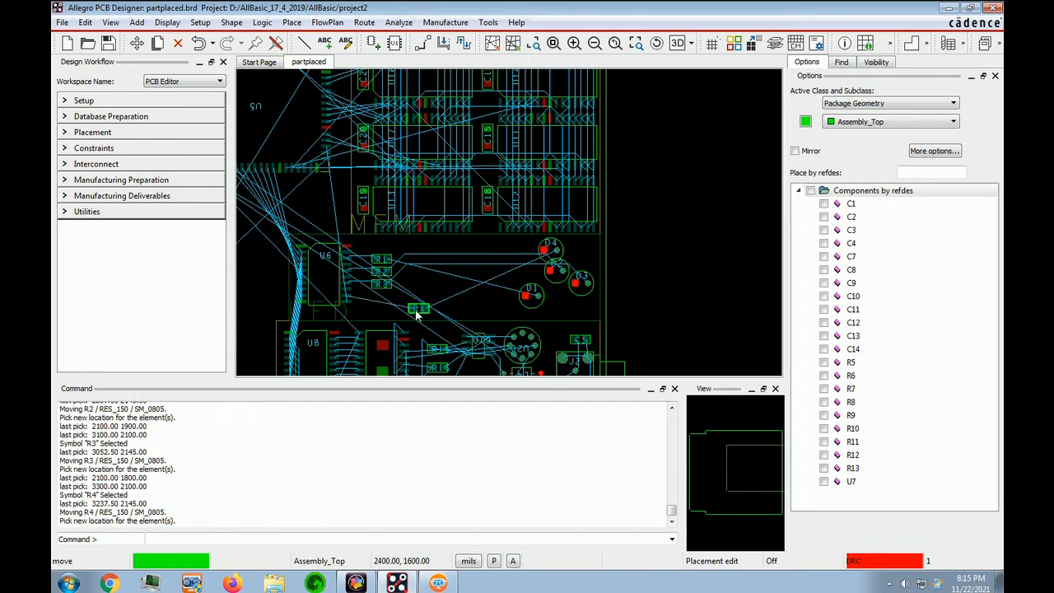
{"action": "left_click", "coordinate": [376, 298]}
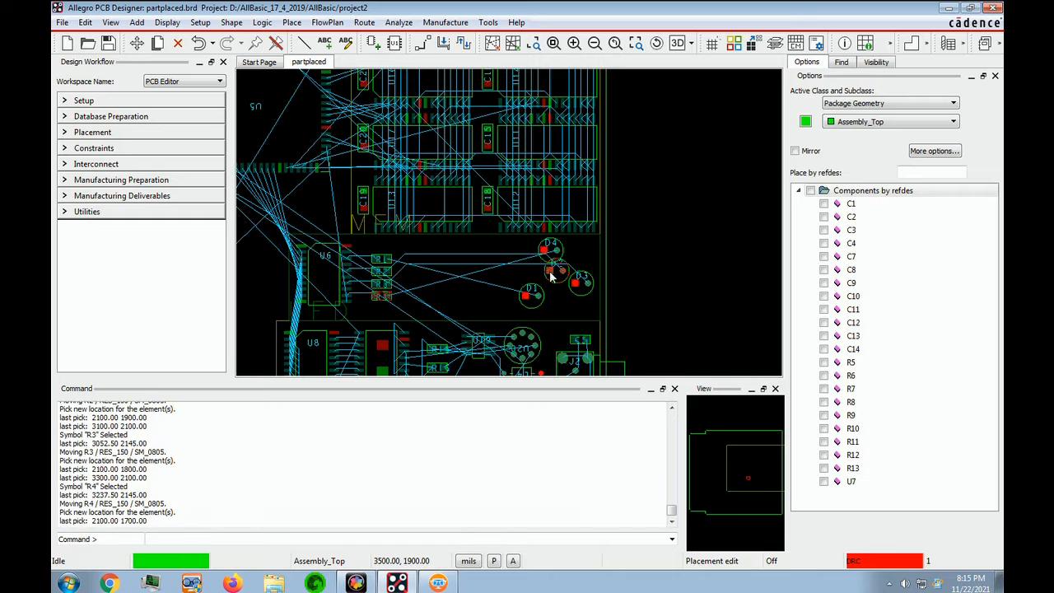
Step: Arrange the LEDs diagonally, with D4 at 2600, 1700, D1 at 3700, 2000, D2 at 3400, 1900 and D3 at 3000, 1800
{"action": "left_click", "coordinate": [549, 256]}
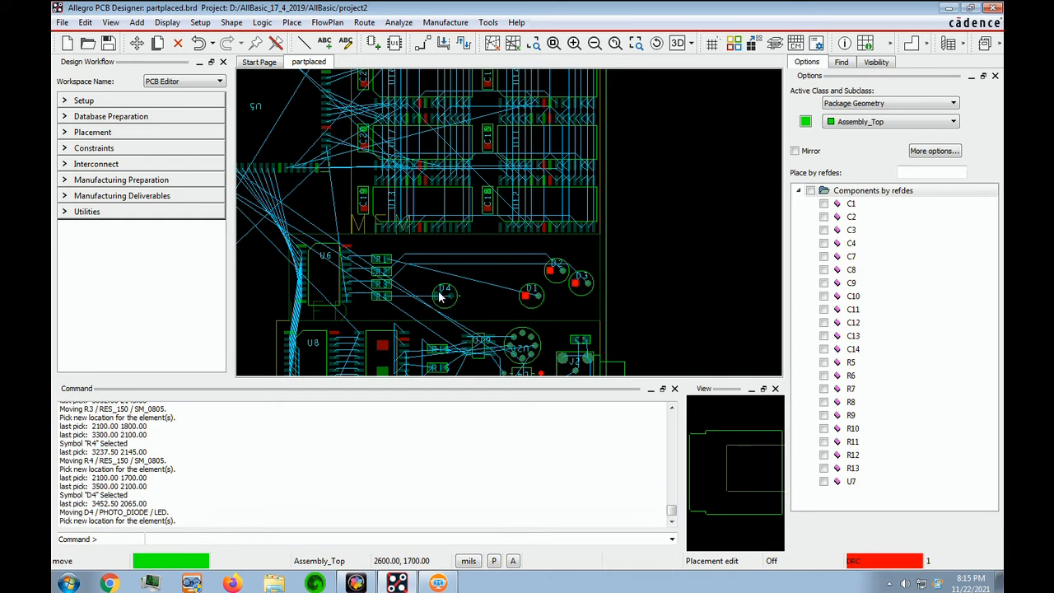
{"action": "left_click", "coordinate": [445, 298]}
{"action": "left_click", "coordinate": [530, 288]}
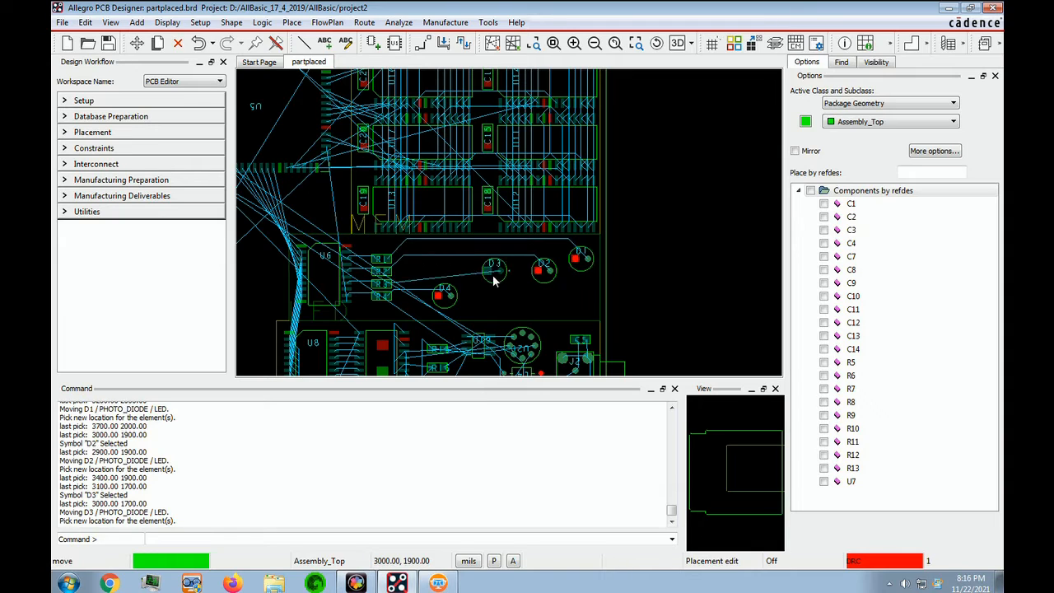
{"action": "left_click", "coordinate": [494, 285]}
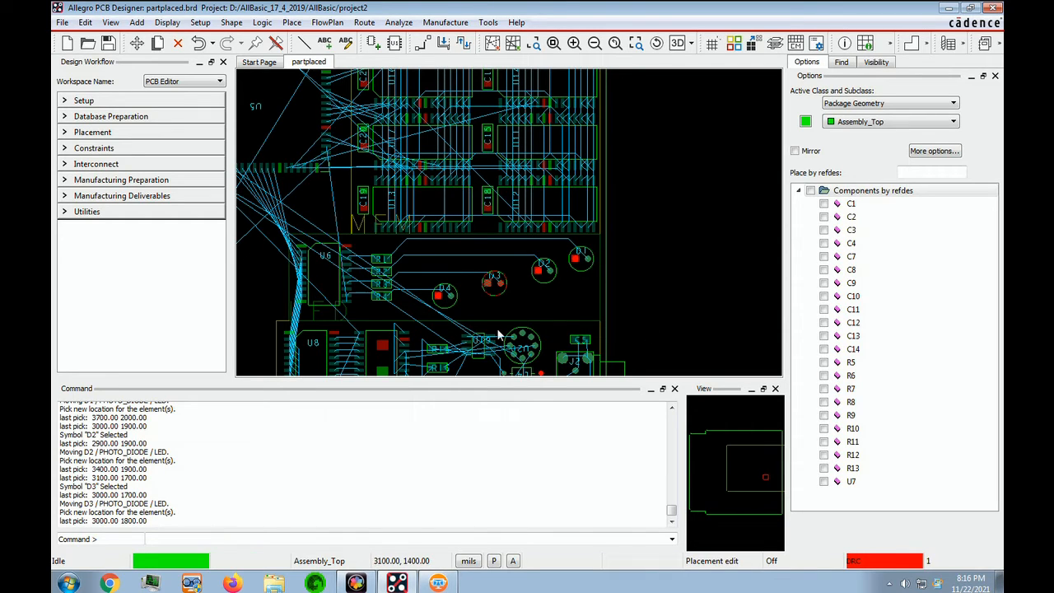
Step: Rotate LEDs D4, D3, D2 and D1 by 180 degrees, placing D2 at 3400, 1900 and D1 at 3700, 2000
{"action": "left_click", "coordinate": [445, 295]}
{"action": "right_click", "coordinate": [462, 295]}
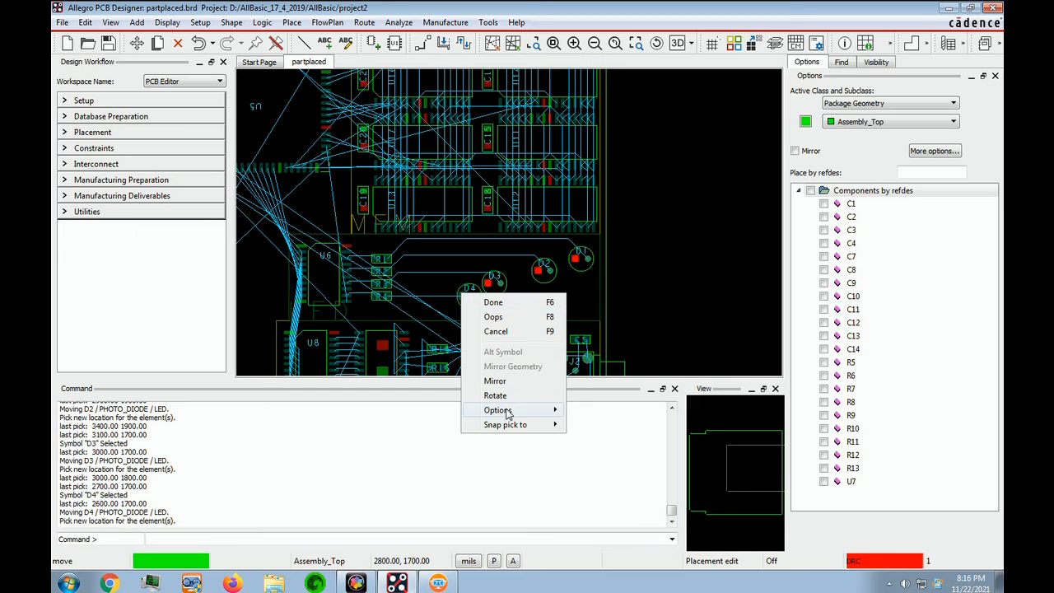
{"action": "left_click", "coordinate": [495, 396]}
{"action": "left_click", "coordinate": [464, 301]}
{"action": "left_click", "coordinate": [465, 300]}
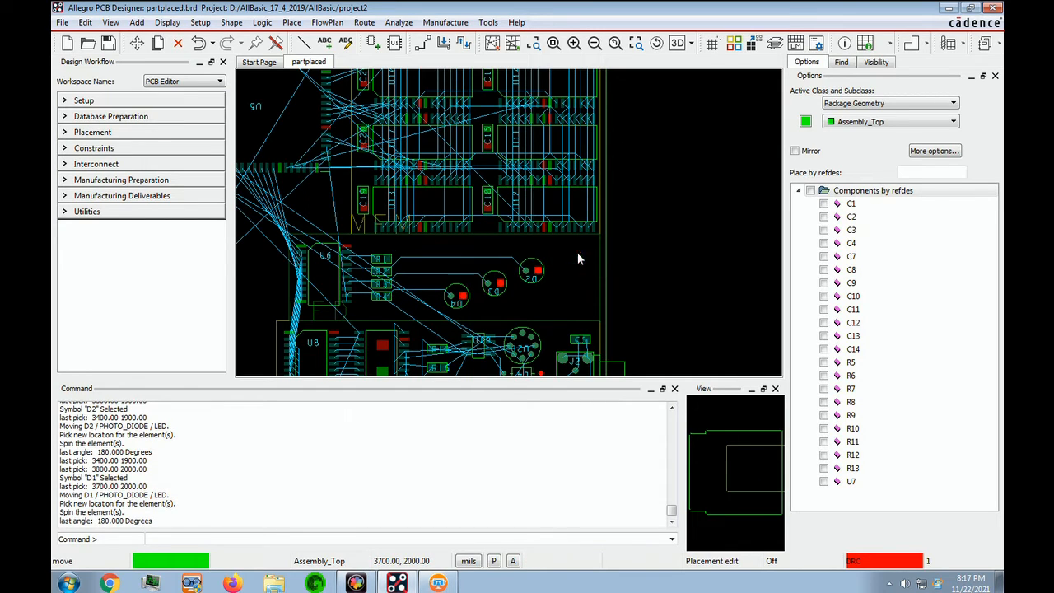
{"action": "left_click", "coordinate": [579, 259]}
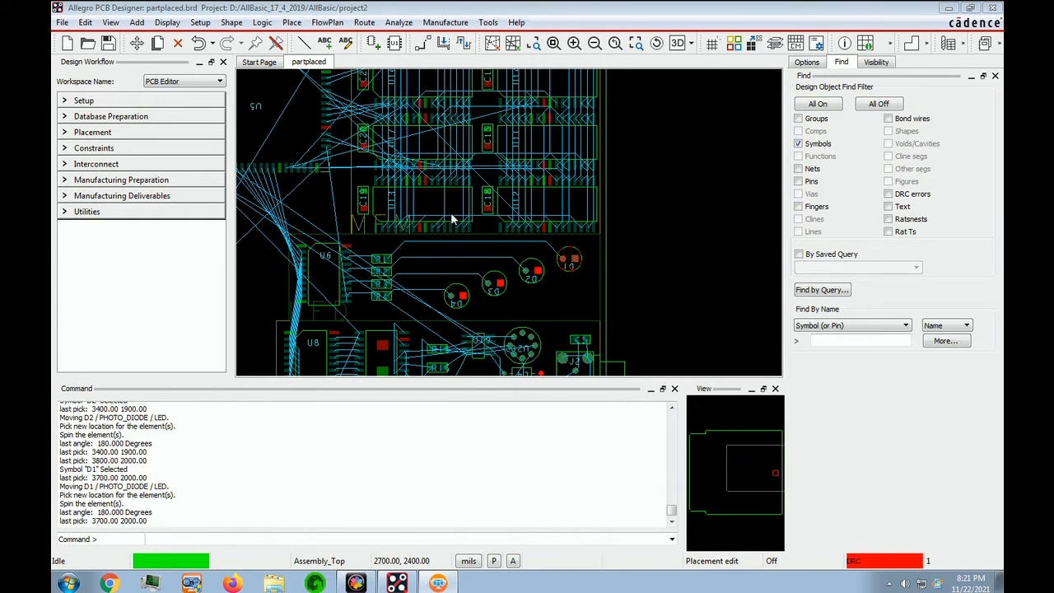
{"action": "scroll", "coordinate": [683, 225], "scroll_direction": "down", "scroll_amount": 3}
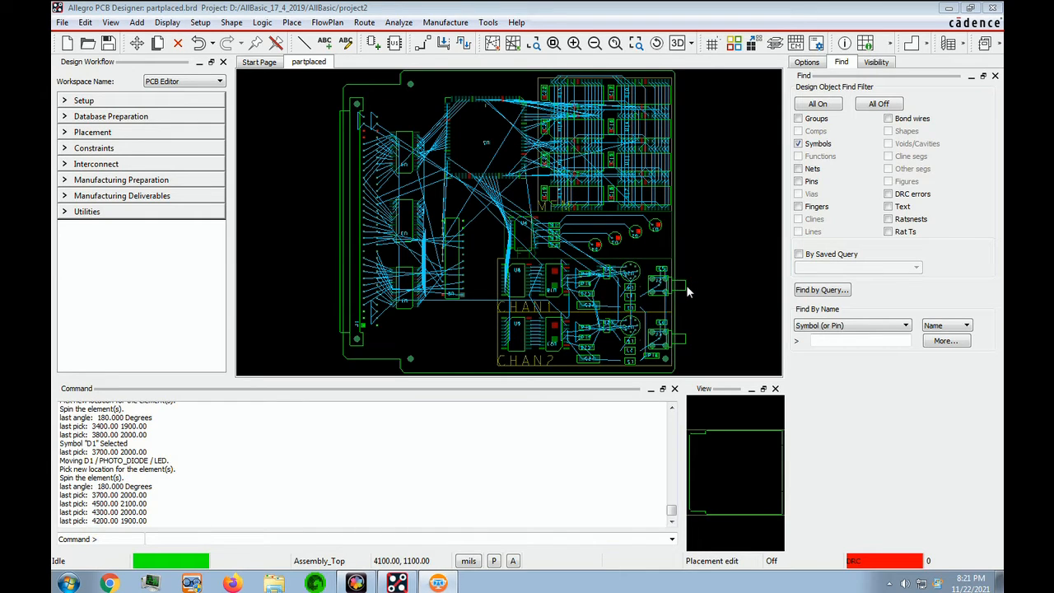
Step: Quickplace the IC components by reference designator around the left and bottom edges of the package keepin on the TOP layer
{"action": "left_click", "coordinate": [291, 23]}
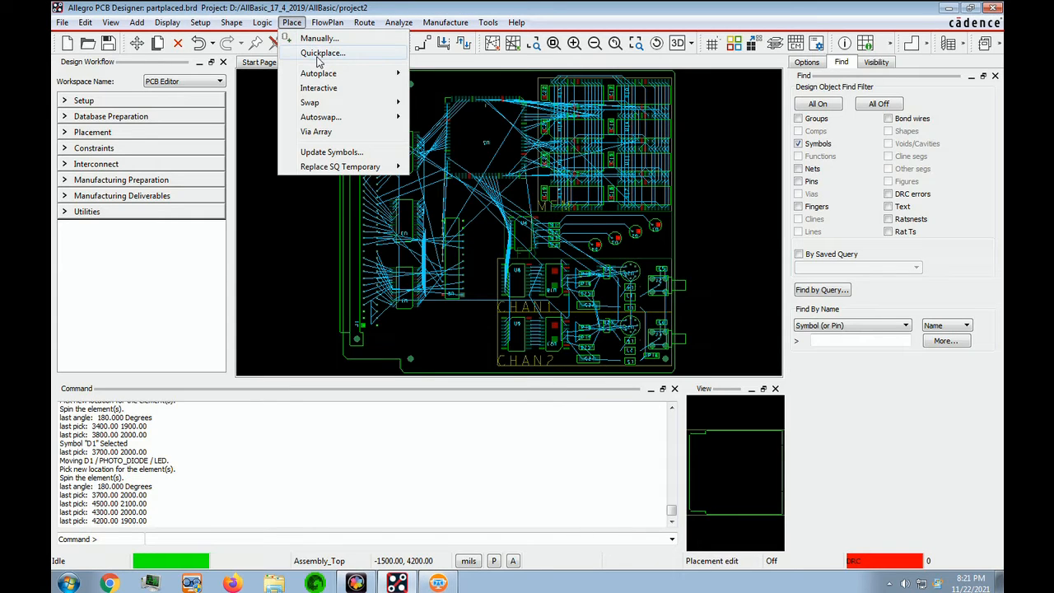
{"action": "left_click", "coordinate": [319, 53]}
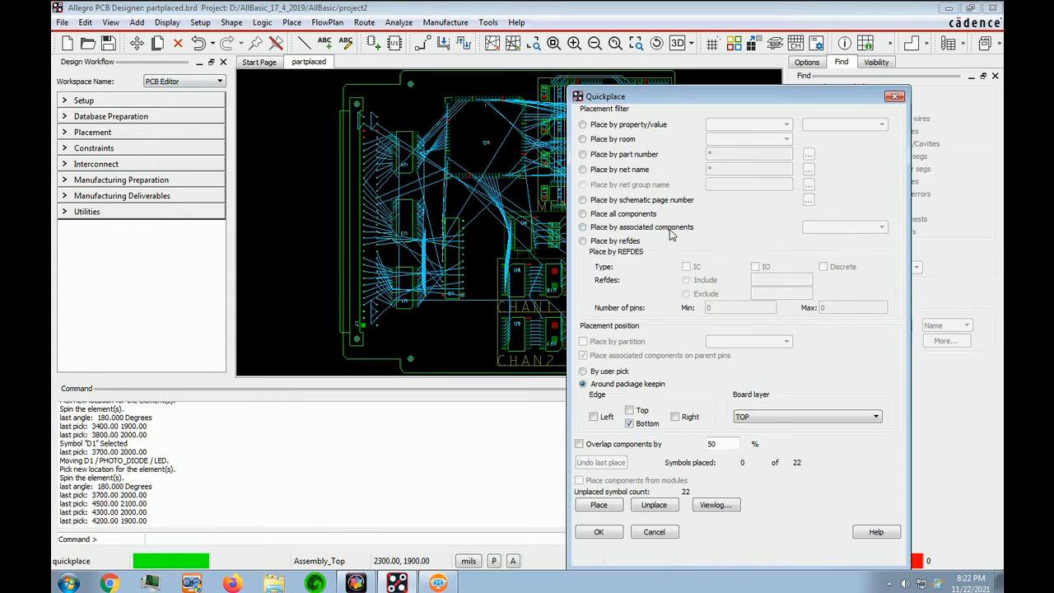
{"action": "left_click", "coordinate": [583, 241]}
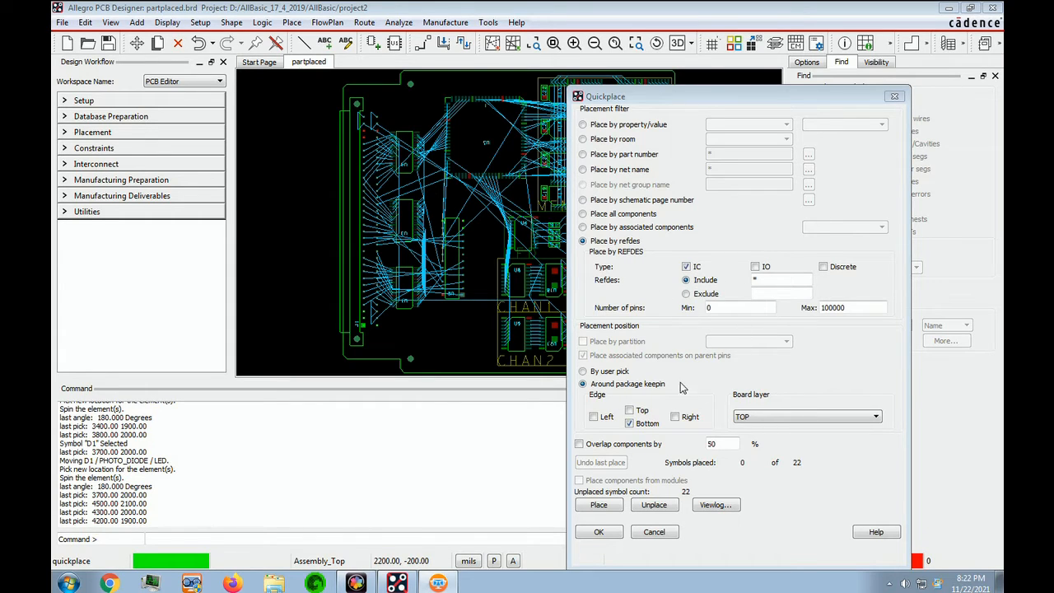
{"action": "left_click", "coordinate": [593, 417]}
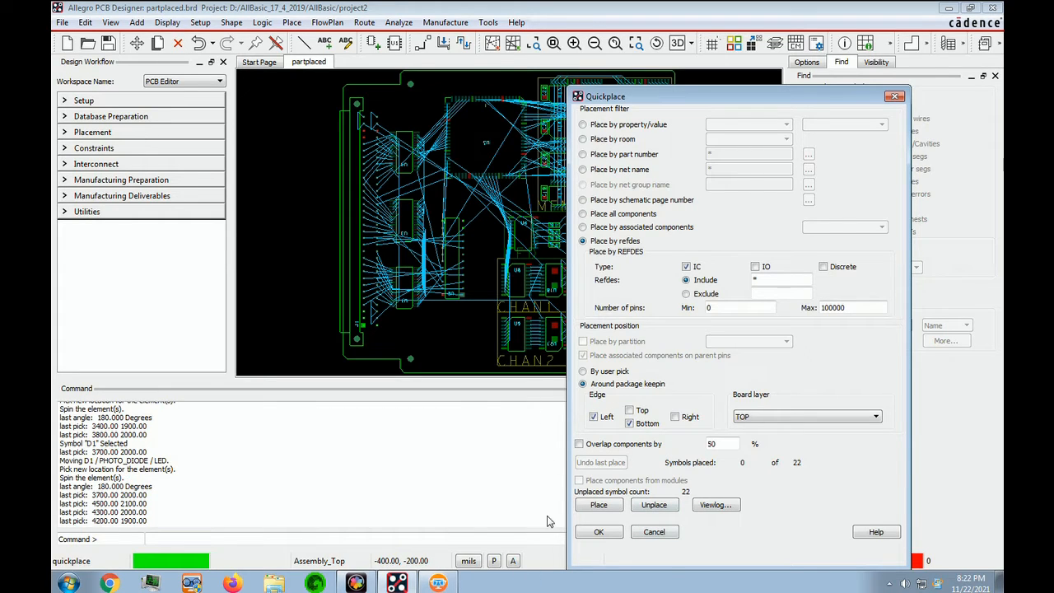
{"action": "left_click", "coordinate": [607, 506]}
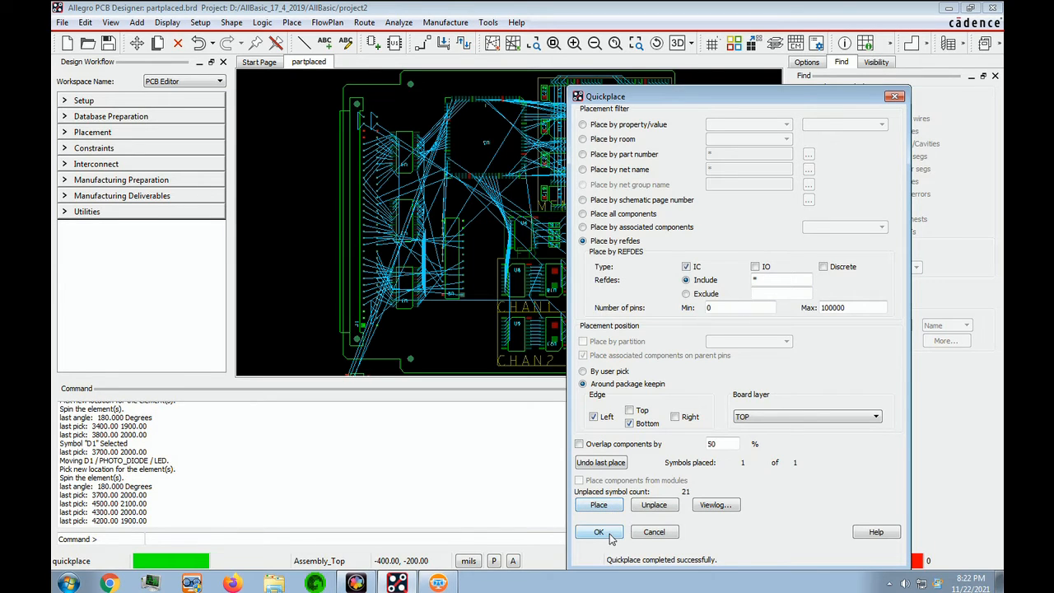
{"action": "left_click", "coordinate": [610, 534]}
Step: Move U7 onto the board near U4, rotate it 90 degrees and place it at 0, 3600
{"action": "scroll", "coordinate": [478, 330], "scroll_direction": "down", "scroll_amount": 1}
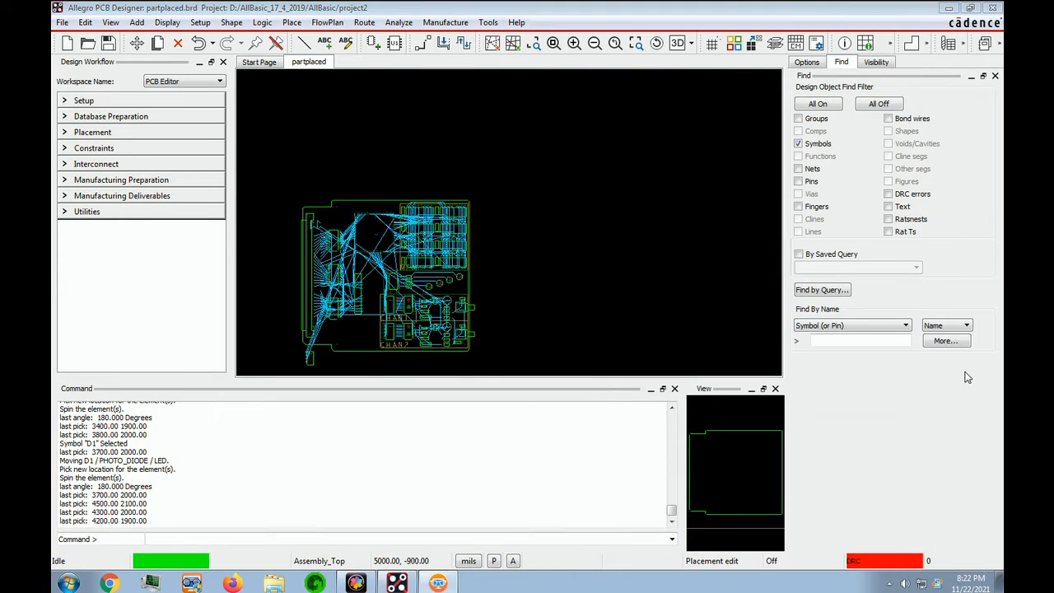
{"action": "left_click", "coordinate": [309, 363]}
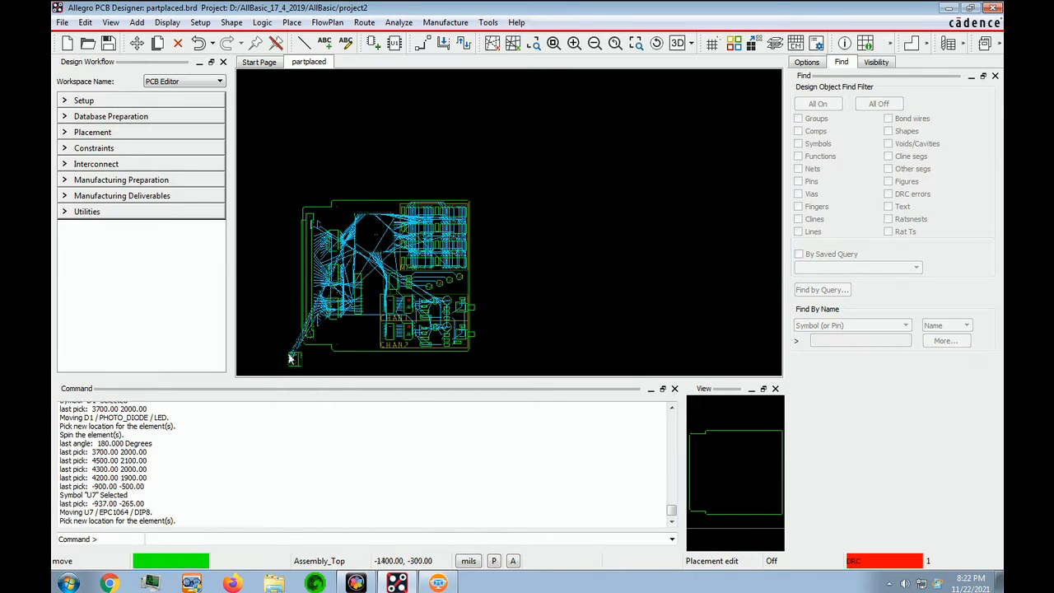
{"action": "left_click", "coordinate": [337, 217]}
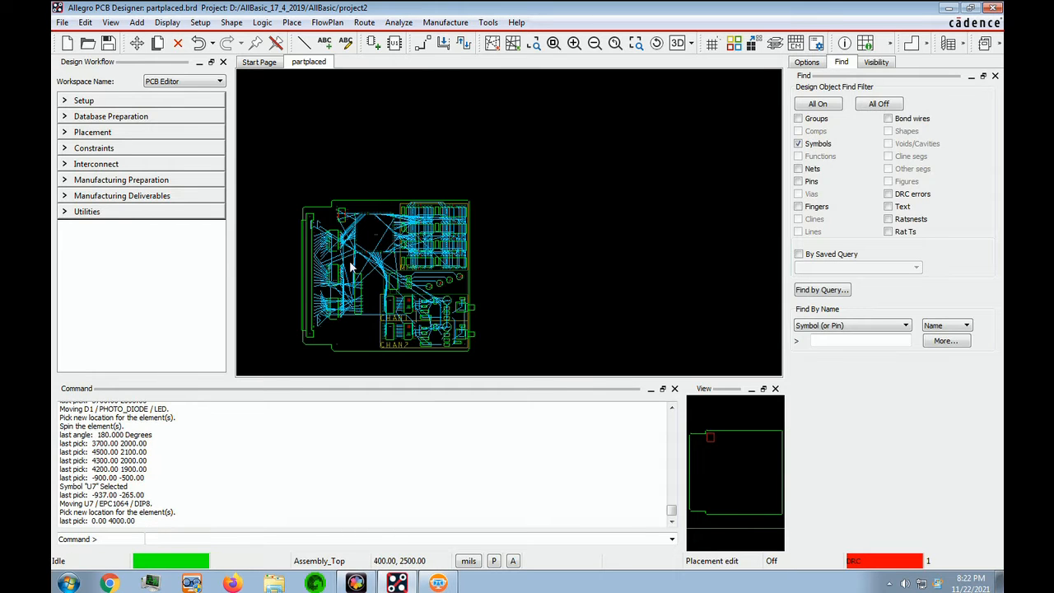
{"action": "scroll", "coordinate": [350, 247], "scroll_direction": "up", "scroll_amount": 5}
{"action": "scroll", "coordinate": [350, 239], "scroll_direction": "down", "scroll_amount": 2}
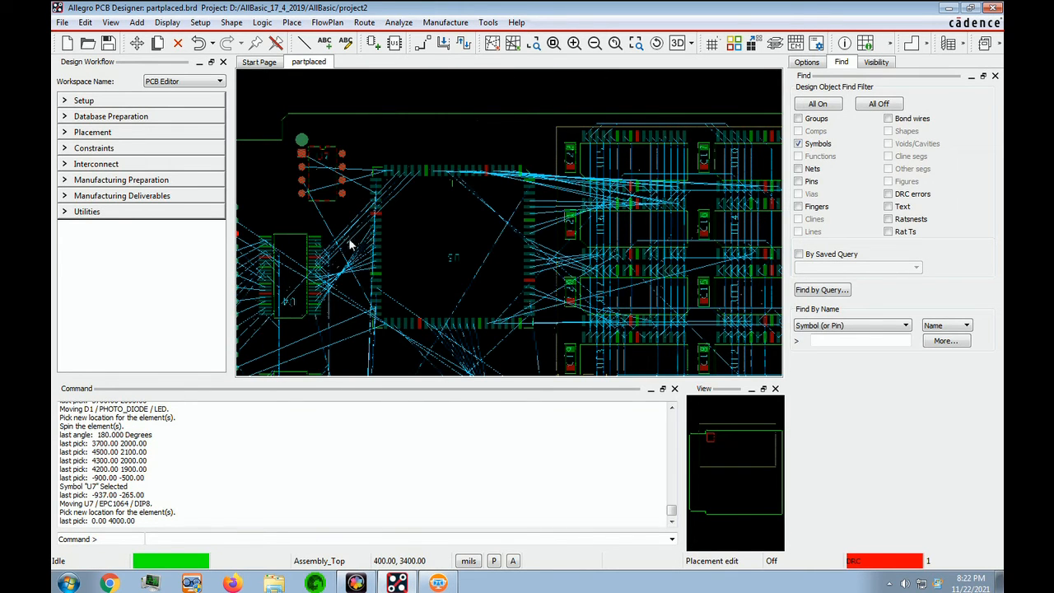
{"action": "left_click", "coordinate": [341, 205]}
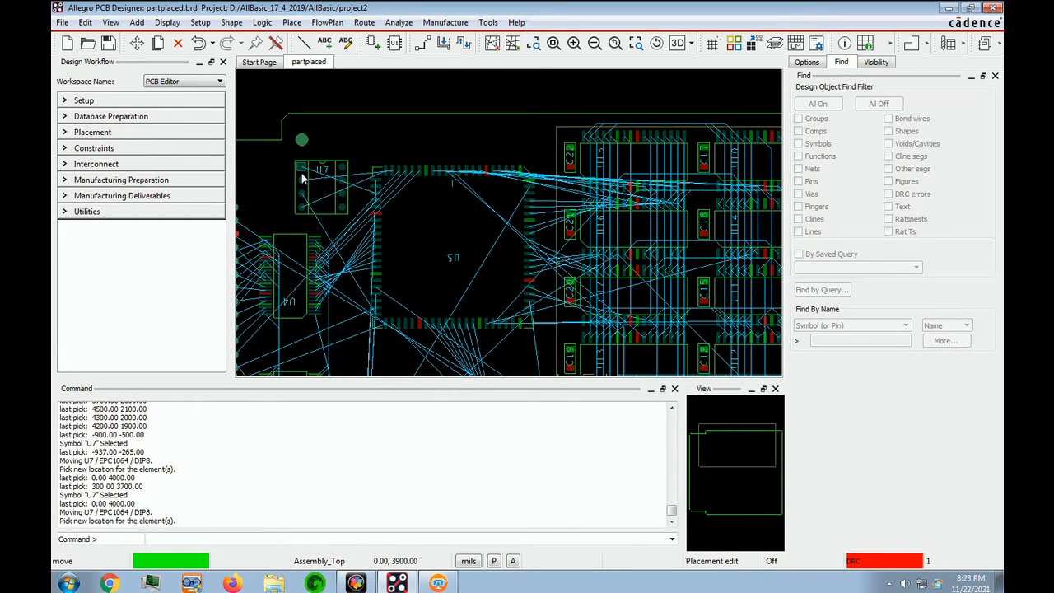
{"action": "left_click", "coordinate": [302, 179]}
{"action": "left_click", "coordinate": [341, 212]}
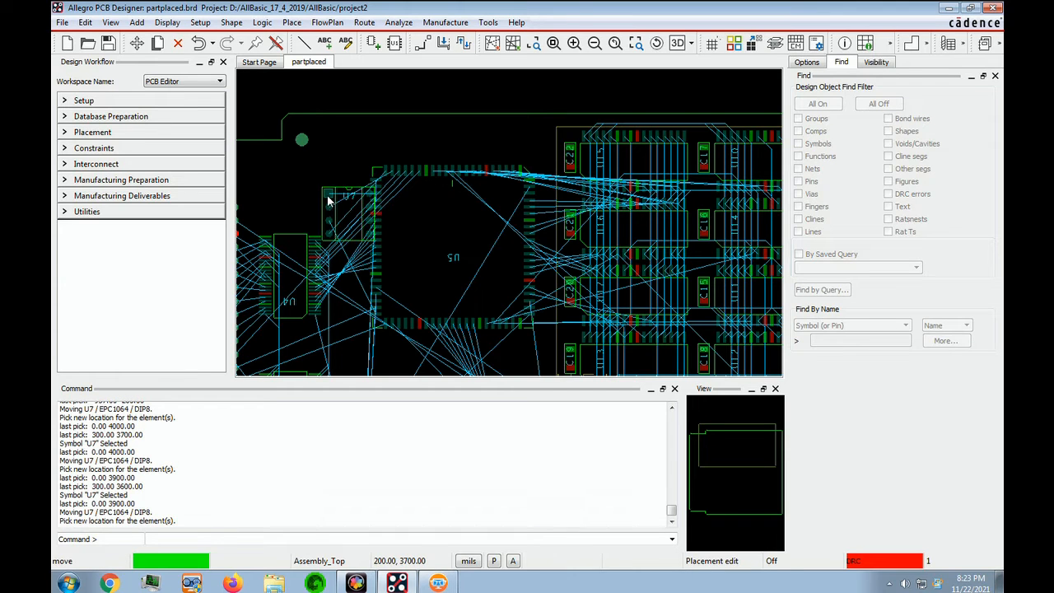
{"action": "right_click", "coordinate": [328, 198]}
{"action": "left_click", "coordinate": [377, 299]}
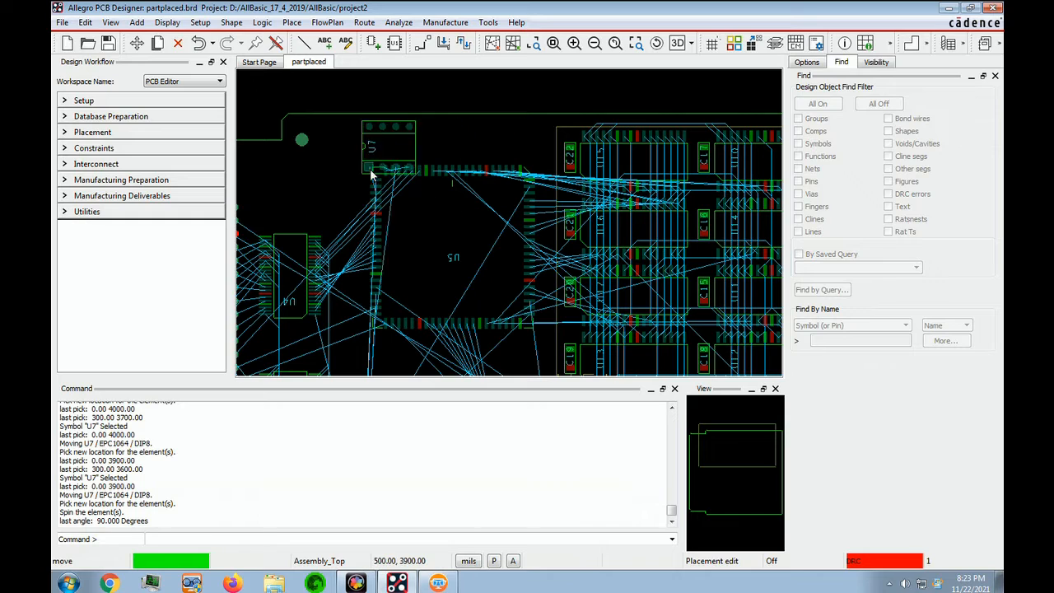
{"action": "left_click", "coordinate": [309, 213]}
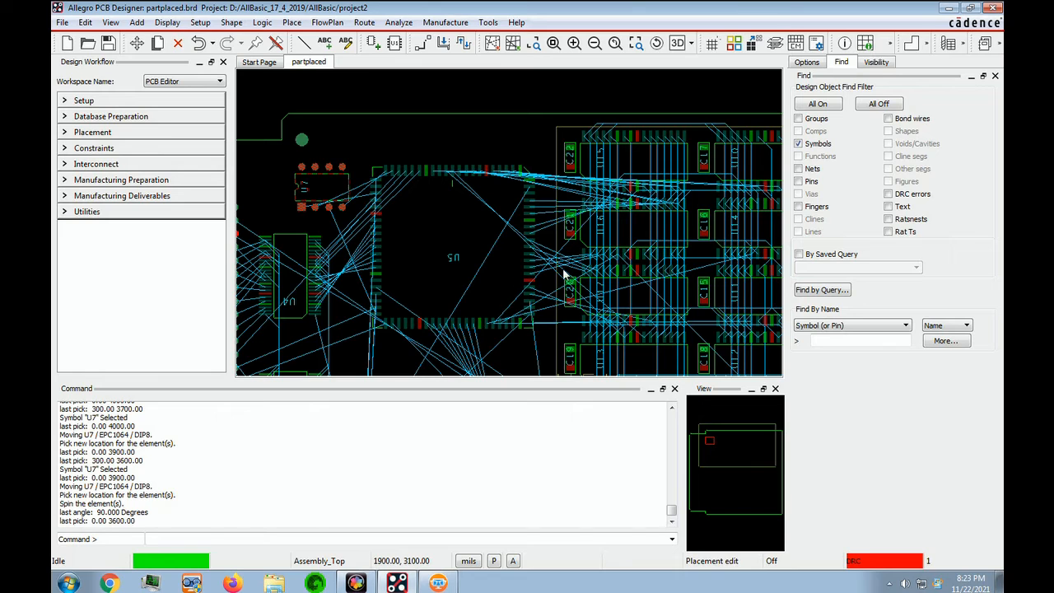
Step: Move U5 down to 1100, 2900 and place U7 above it at 600, 3800
{"action": "scroll", "coordinate": [581, 302], "scroll_direction": "down", "scroll_amount": 1}
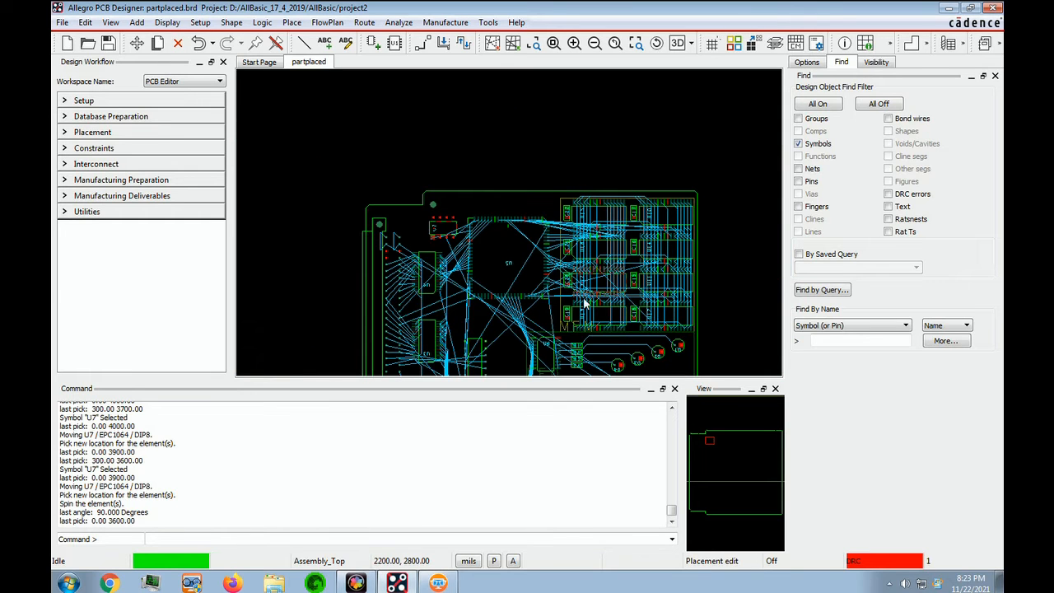
{"action": "left_click", "coordinate": [505, 290]}
{"action": "left_click", "coordinate": [447, 238]}
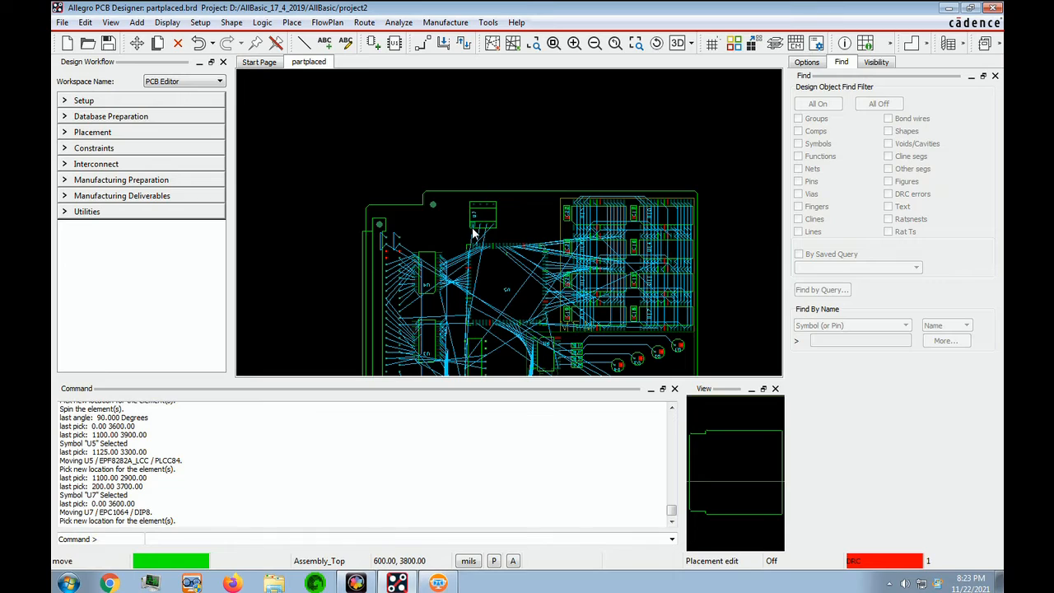
{"action": "left_click", "coordinate": [474, 235]}
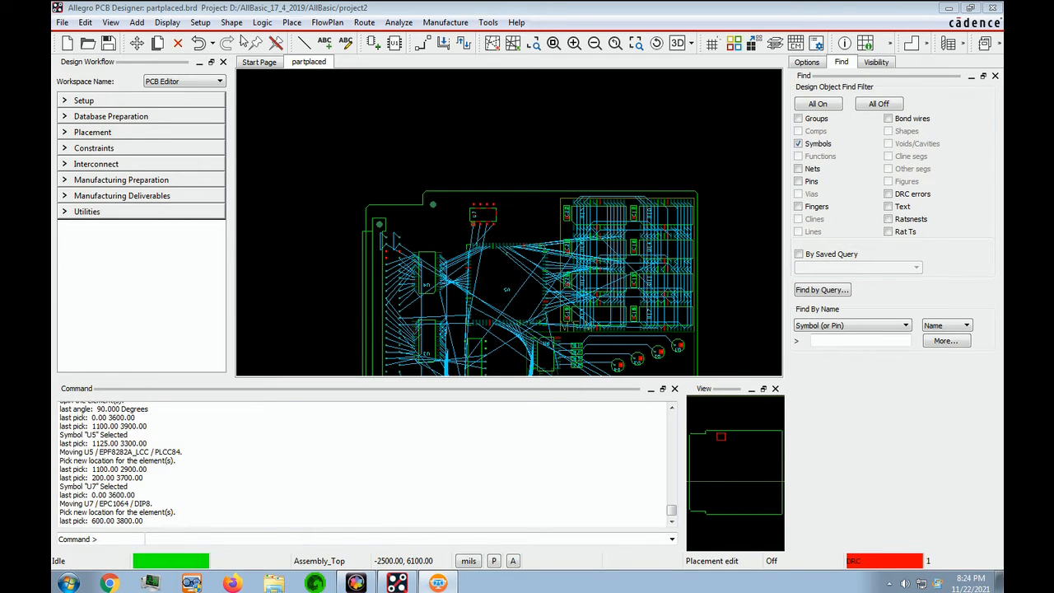
Step: Quickplace the remaining IC and discrete components by reference designator along only the left edge of the package keepin
{"action": "left_click", "coordinate": [291, 23]}
{"action": "left_click", "coordinate": [323, 54]}
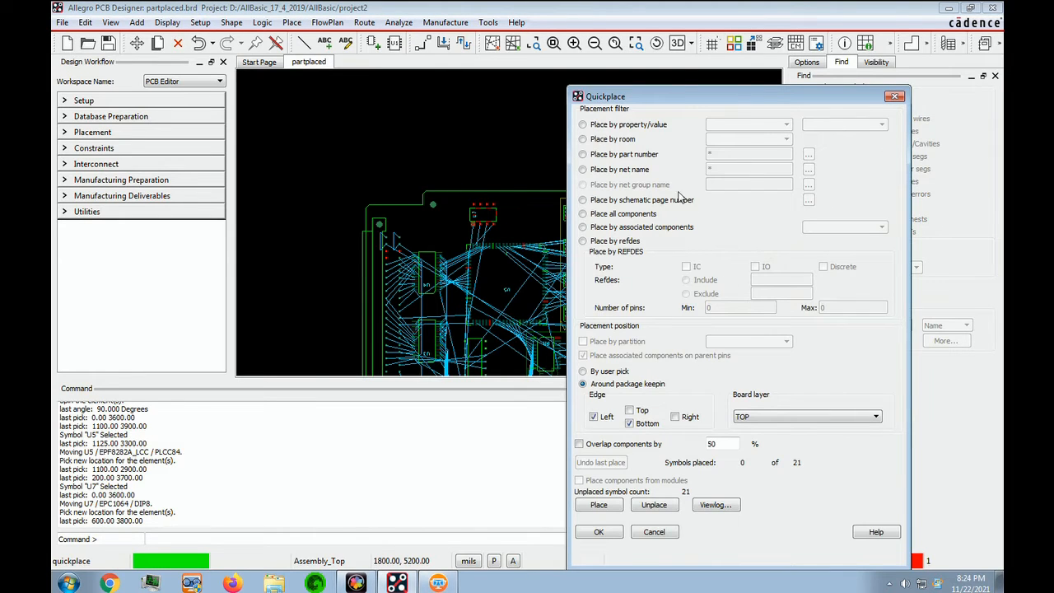
{"action": "left_click", "coordinate": [583, 241]}
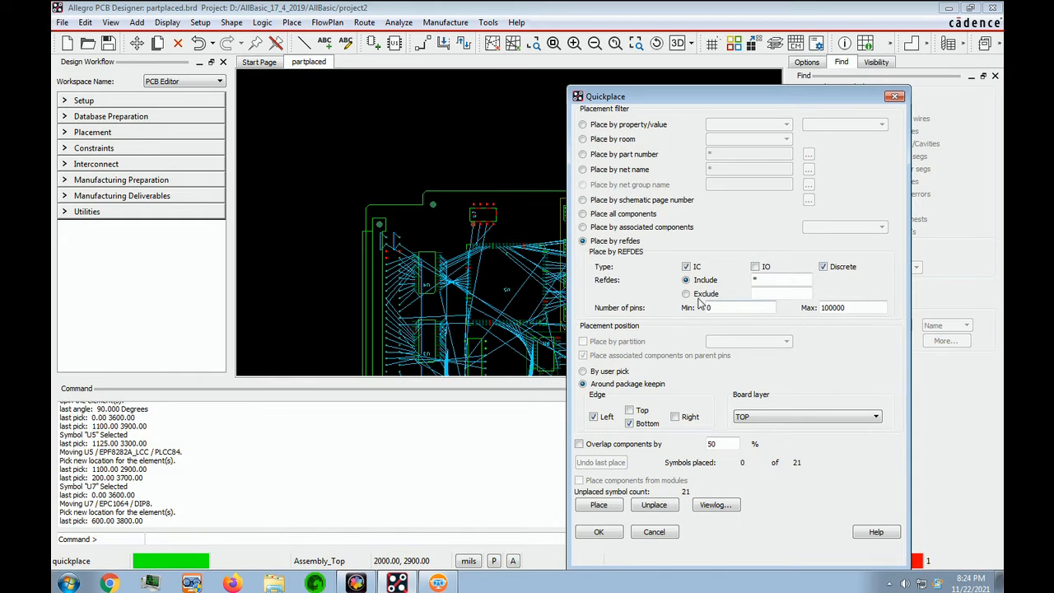
{"action": "left_click", "coordinate": [629, 423]}
{"action": "left_click", "coordinate": [630, 424]}
{"action": "left_click", "coordinate": [594, 418]}
{"action": "left_click", "coordinate": [604, 419]}
{"action": "left_click", "coordinate": [601, 505]}
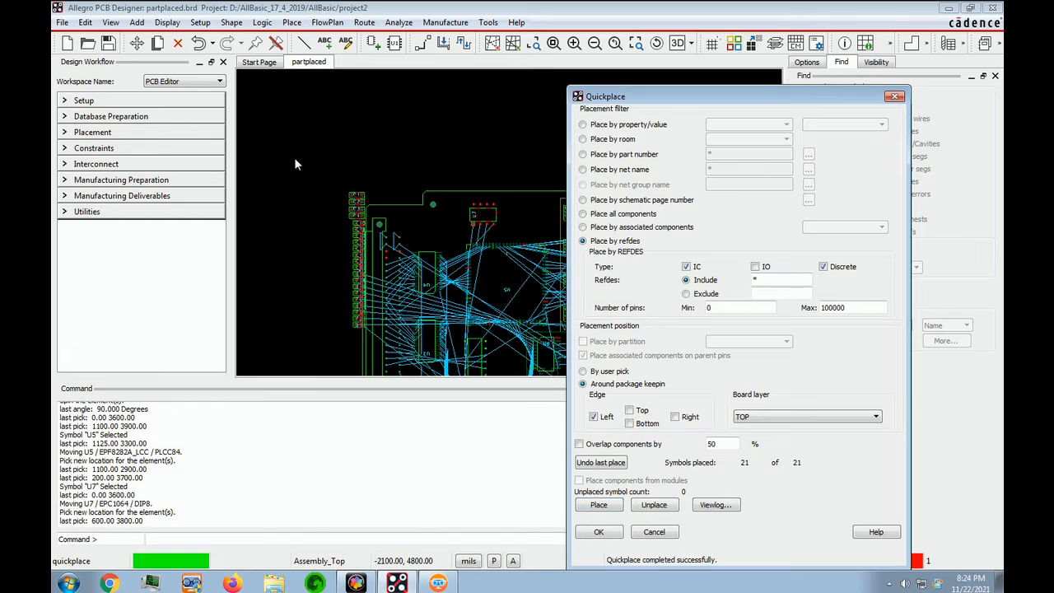
{"action": "left_click", "coordinate": [599, 532]}
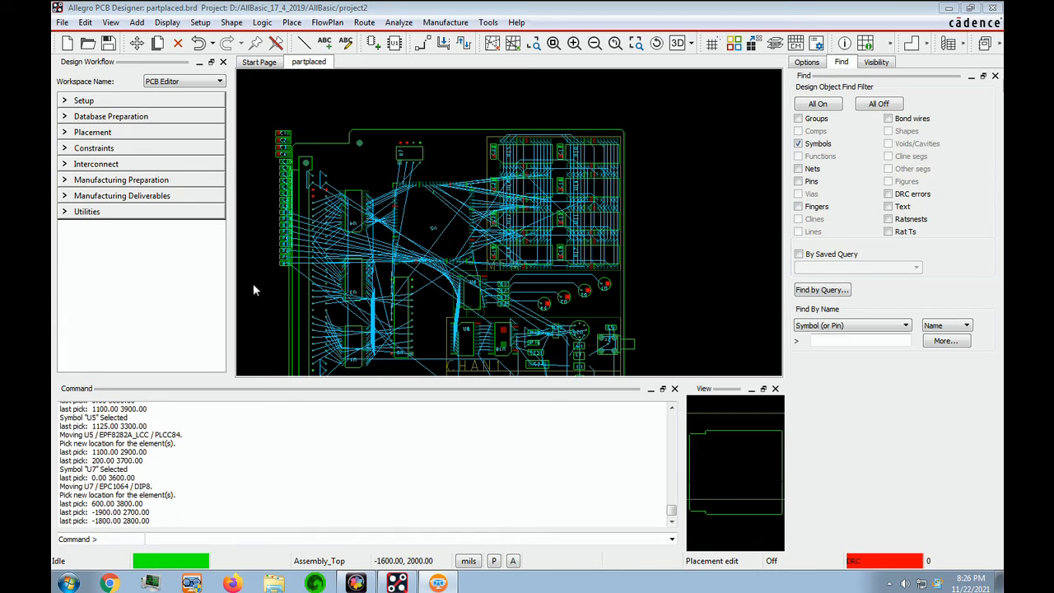
Step: Mirror capacitors C1 to C4 to the other side of the board
{"action": "left_click_drag", "start_coordinate": [270, 173], "coordinate": [297, 126]}
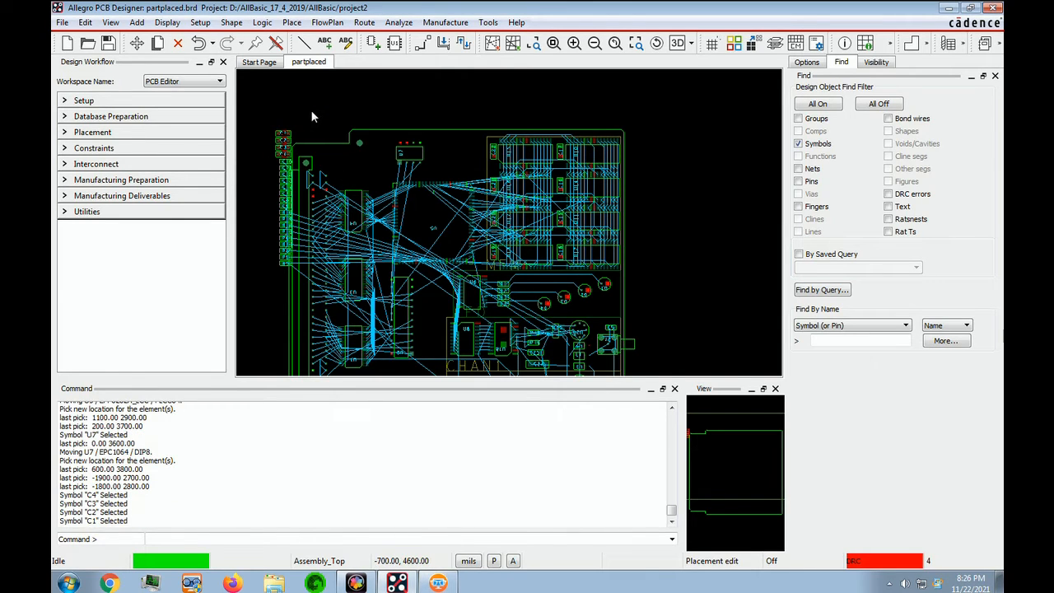
{"action": "right_click", "coordinate": [281, 148]}
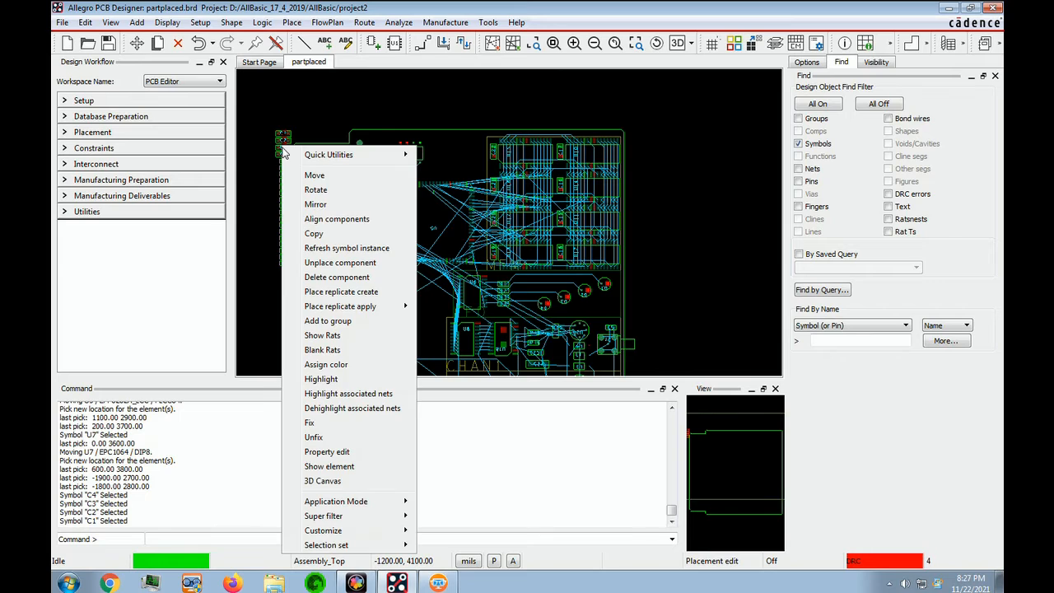
{"action": "left_click", "coordinate": [383, 266]}
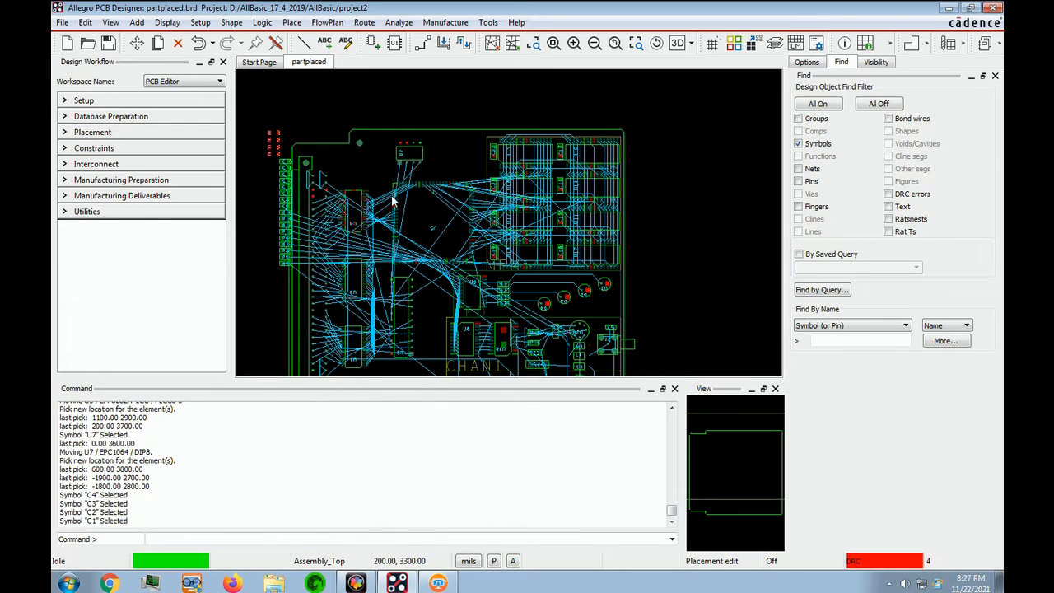
Step: Place mirrored capacitors C2, C1 and C3 in a column at X 0, with Y 2600, 1600 and 600
{"action": "left_click", "coordinate": [278, 142]}
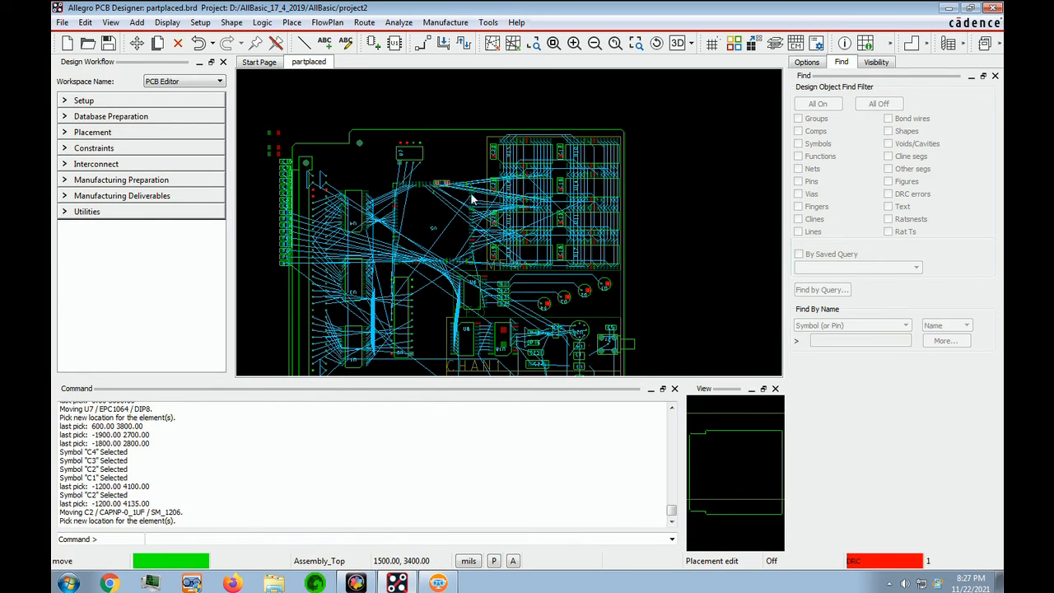
{"action": "left_click", "coordinate": [361, 250]}
{"action": "left_click", "coordinate": [278, 138]}
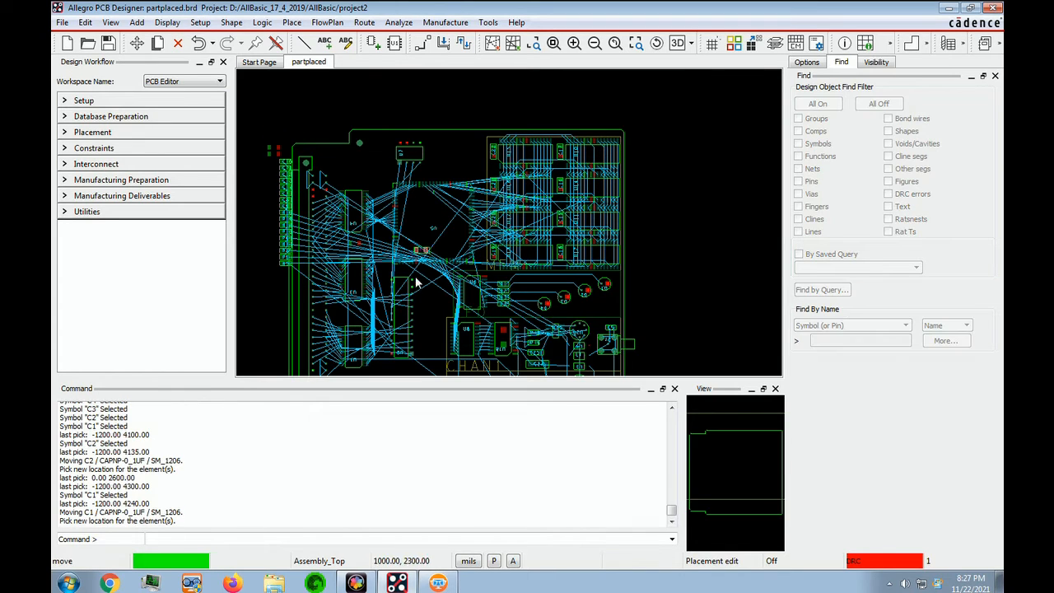
{"action": "left_click", "coordinate": [352, 315]}
{"action": "left_click", "coordinate": [280, 151]}
{"action": "left_click", "coordinate": [378, 375]}
{"action": "middle_click_drag", "start_coordinate": [378, 375], "coordinate": [377, 251]}
{"action": "left_click", "coordinate": [377, 251]}
{"action": "left_click", "coordinate": [361, 249]}
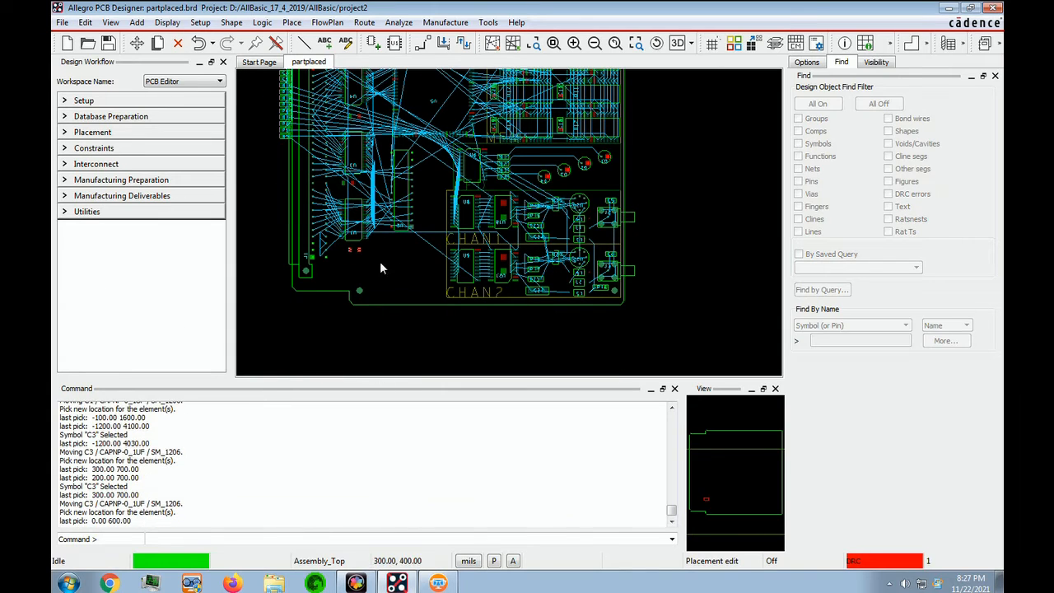
{"action": "left_click", "coordinate": [355, 183]}
{"action": "left_click", "coordinate": [361, 184]}
Step: Try C2 at -100, 2600 and 0, 2700 between U4 and U3, and return it to 0, 2600
{"action": "left_click", "coordinate": [356, 117]}
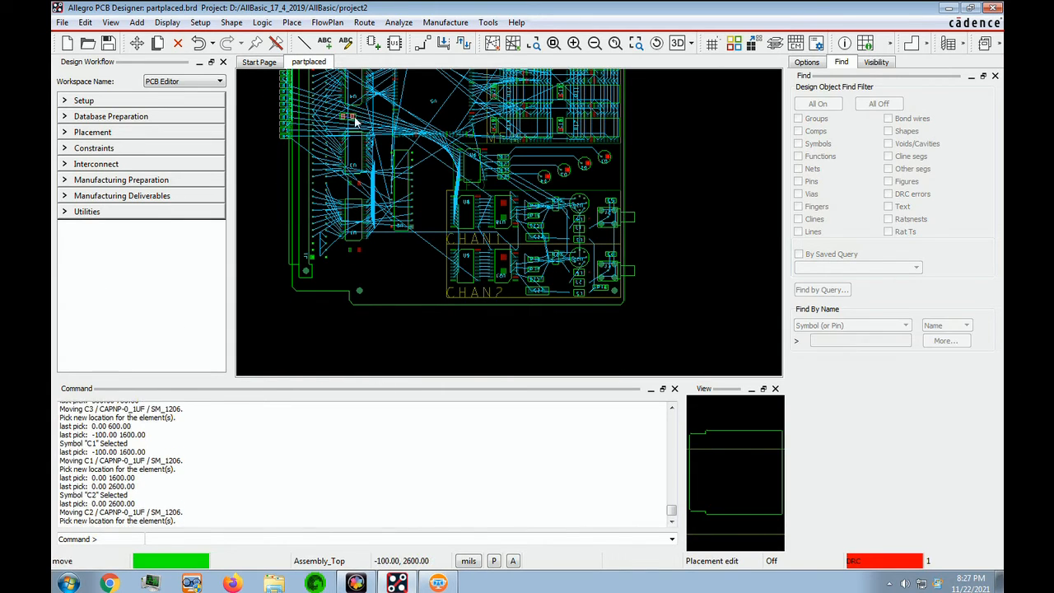
{"action": "left_click", "coordinate": [356, 117]}
{"action": "scroll", "coordinate": [356, 117], "scroll_direction": "up", "scroll_amount": 2}
{"action": "left_click", "coordinate": [365, 113]}
{"action": "left_click", "coordinate": [355, 114]}
{"action": "middle_click_drag", "start_coordinate": [364, 107], "coordinate": [362, 231]}
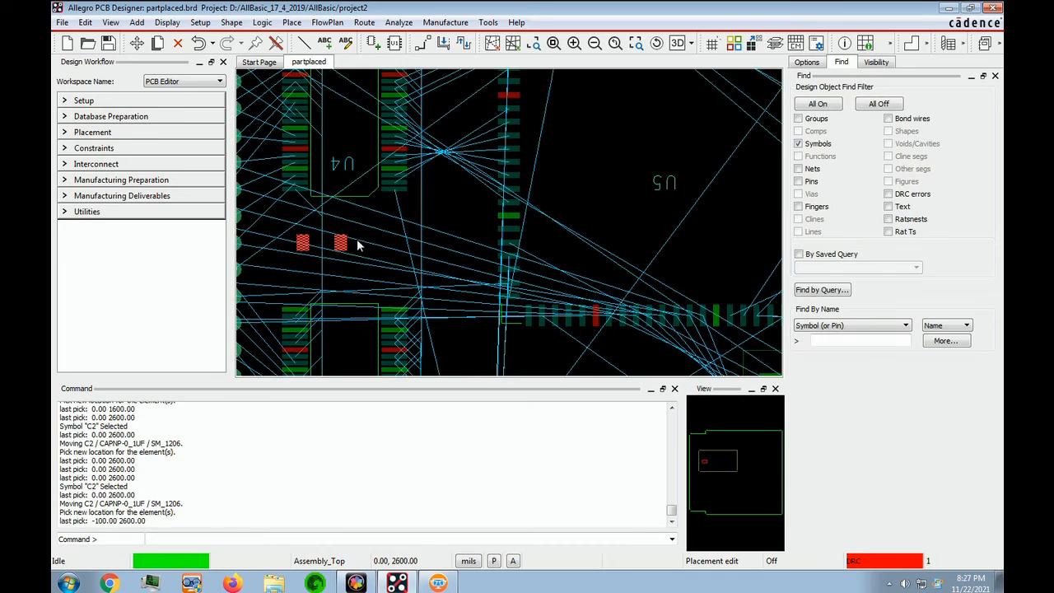
{"action": "left_click", "coordinate": [340, 239]}
{"action": "left_click", "coordinate": [366, 215]}
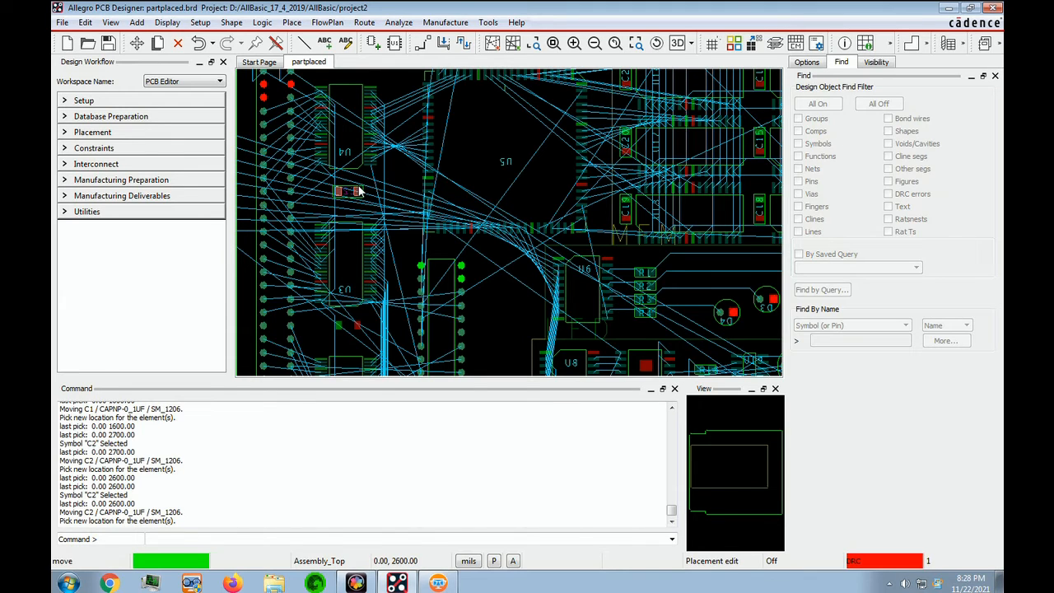
{"action": "left_click", "coordinate": [357, 196]}
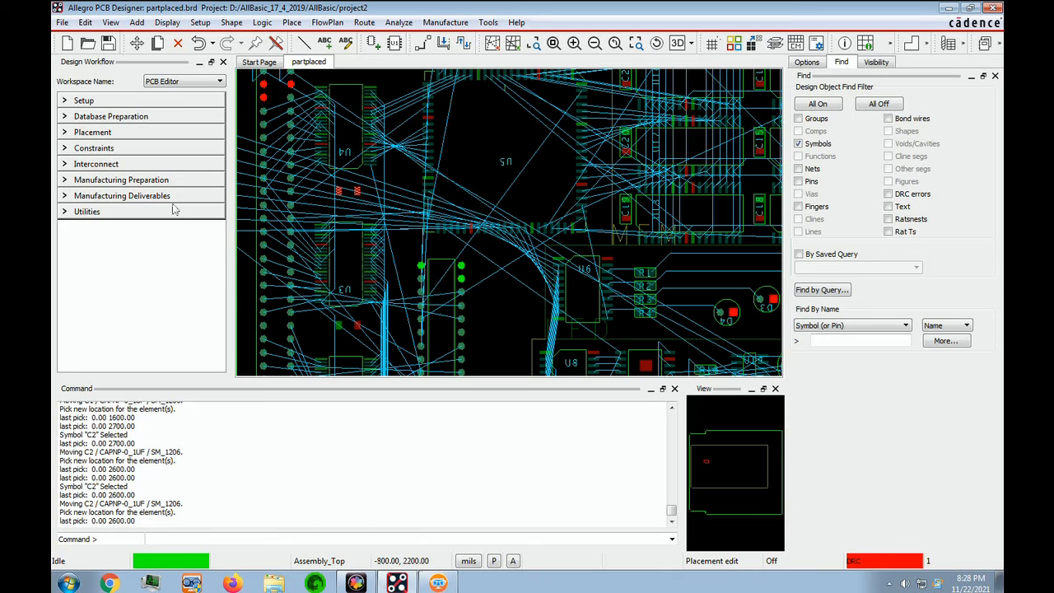
Step: Set the Non-Etch grid spacing to 50 in both X and Y
{"action": "left_click", "coordinate": [197, 23]}
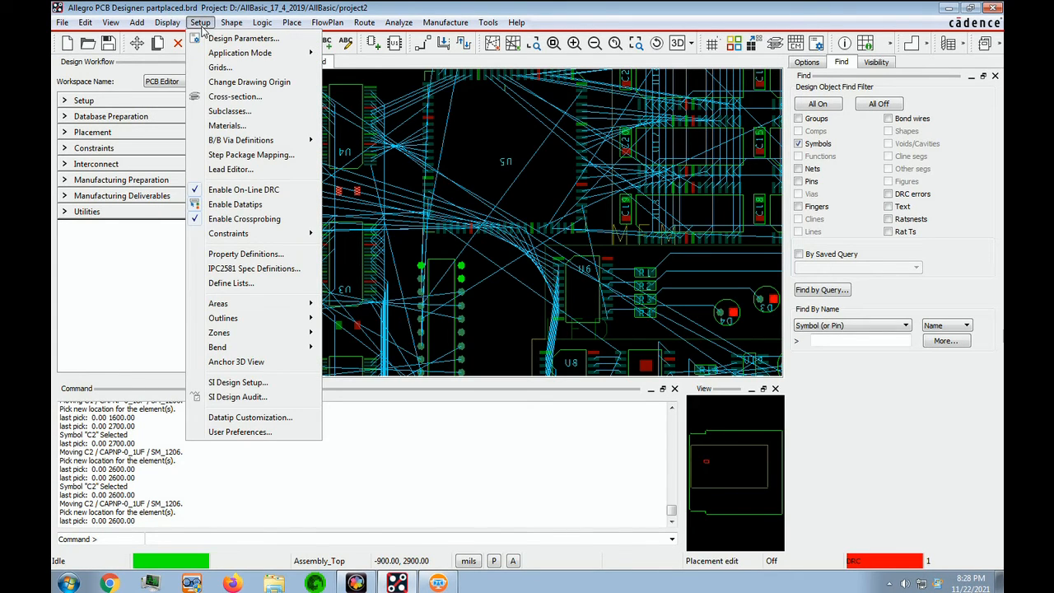
{"action": "left_click", "coordinate": [247, 67]}
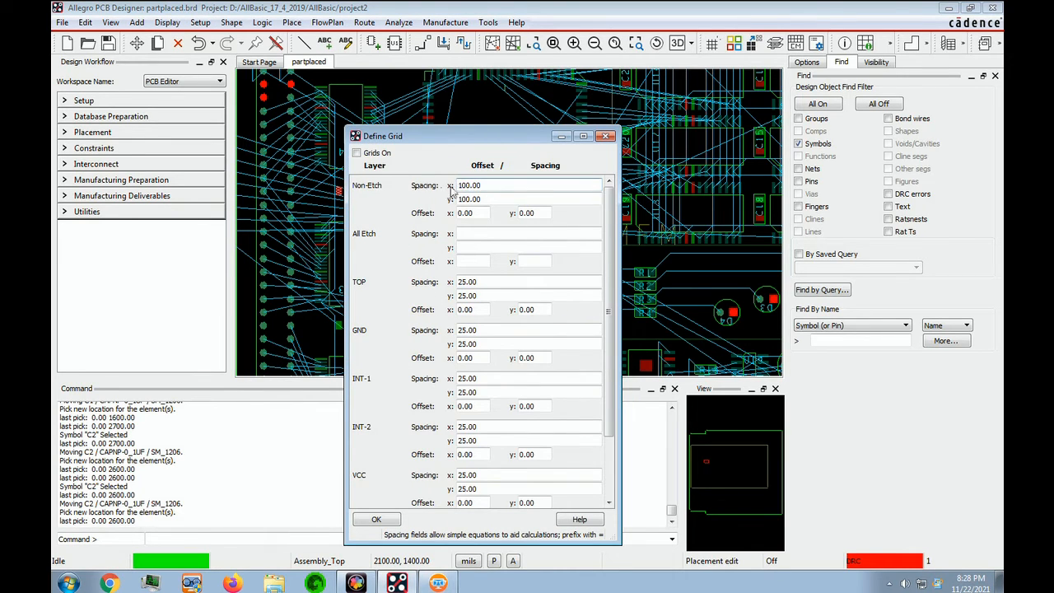
{"action": "type", "text": "50"}
{"action": "key", "text": "Tab"}
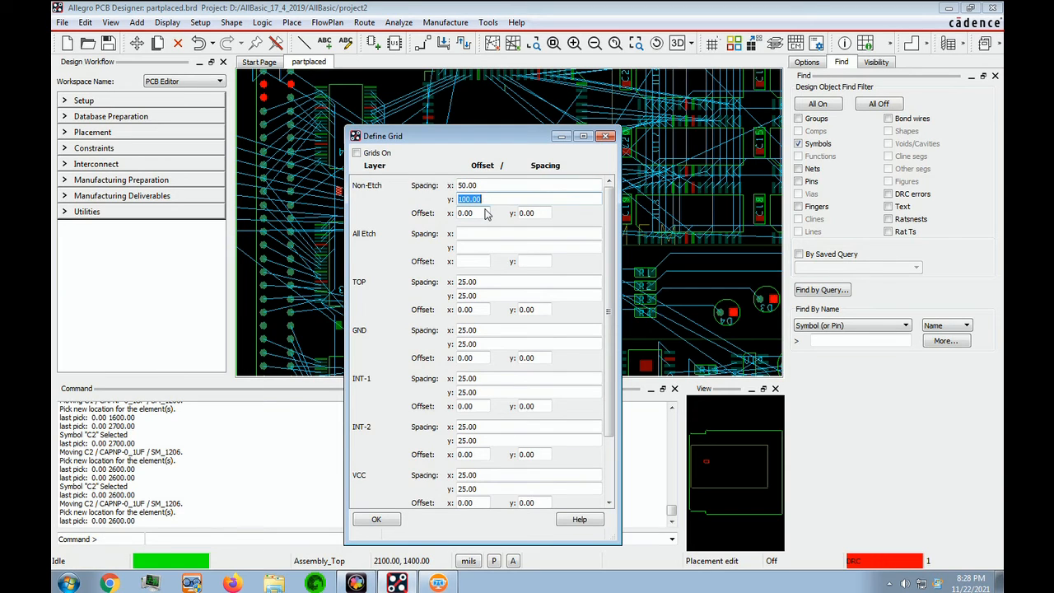
{"action": "type", "text": "50"}
{"action": "left_click", "coordinate": [549, 214]}
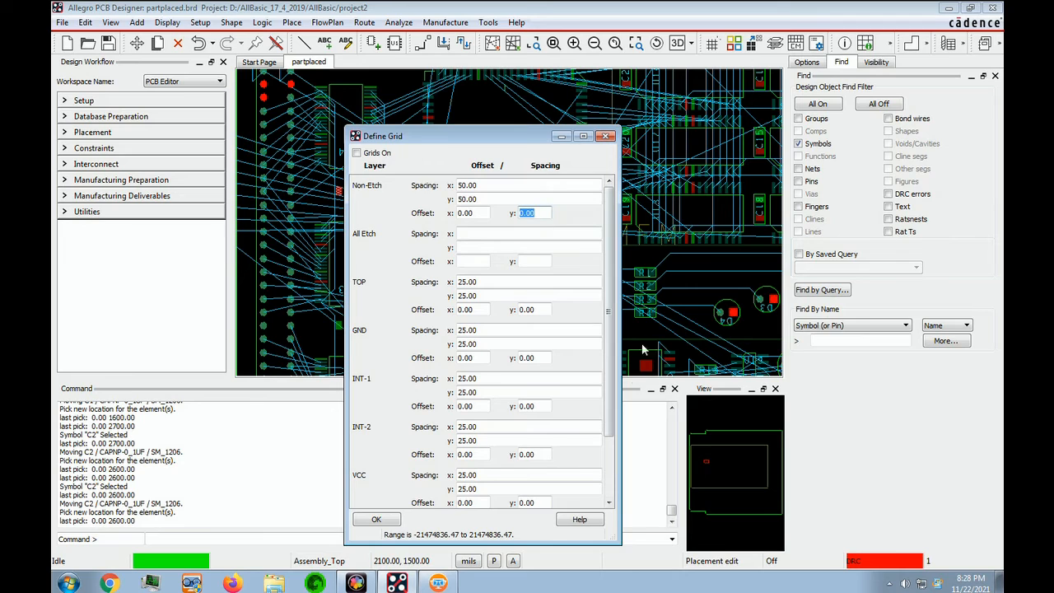
{"action": "left_click", "coordinate": [399, 519]}
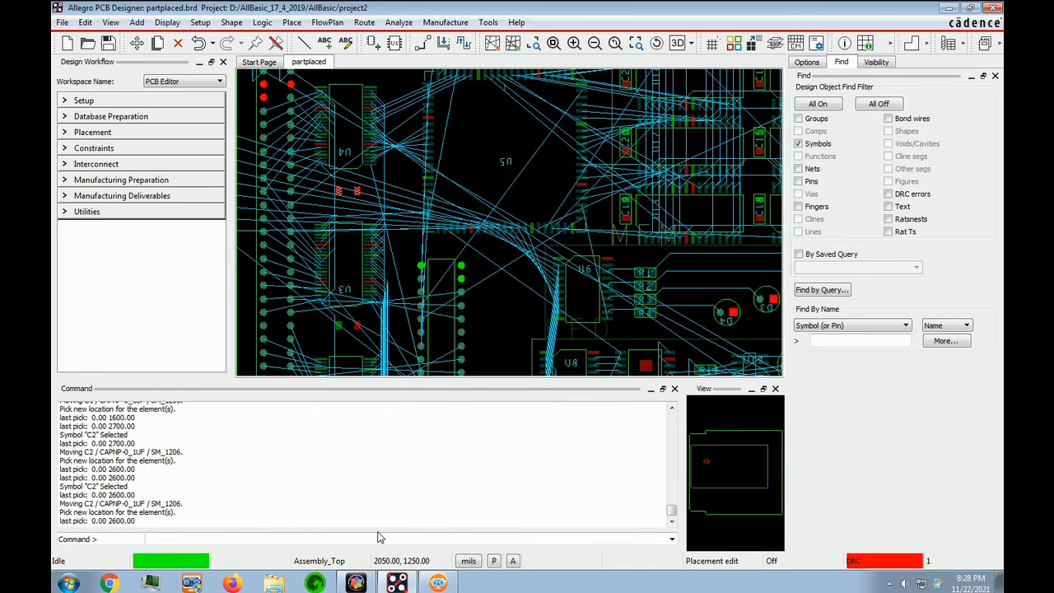
Step: Move C2 to -50, 2650 below U4 and C1 to -50, 1650 below U3
{"action": "left_click", "coordinate": [354, 192]}
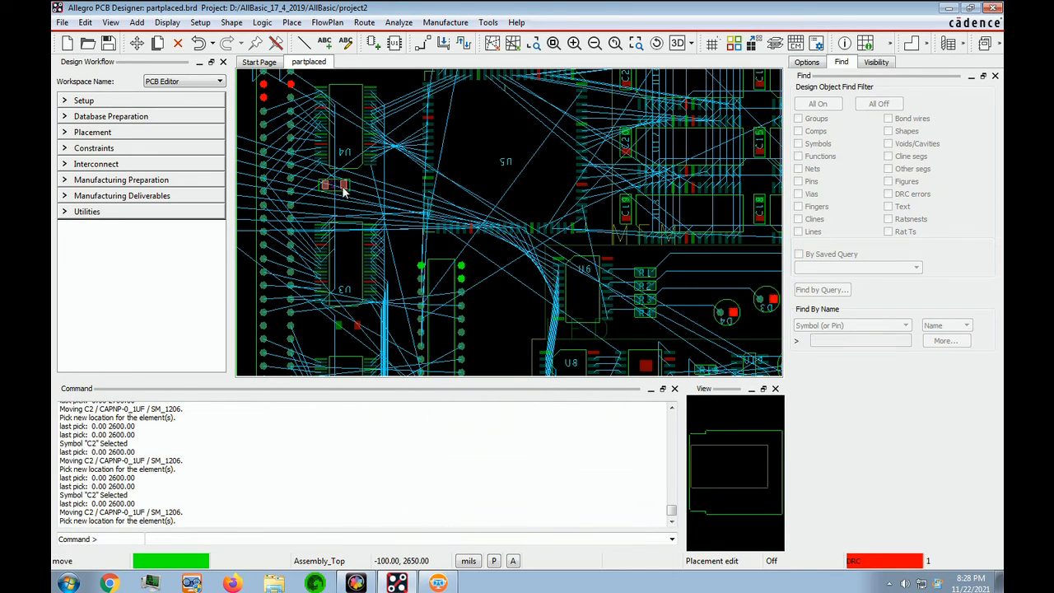
{"action": "left_click", "coordinate": [354, 181]}
{"action": "left_click", "coordinate": [349, 189]}
{"action": "left_click", "coordinate": [353, 189]}
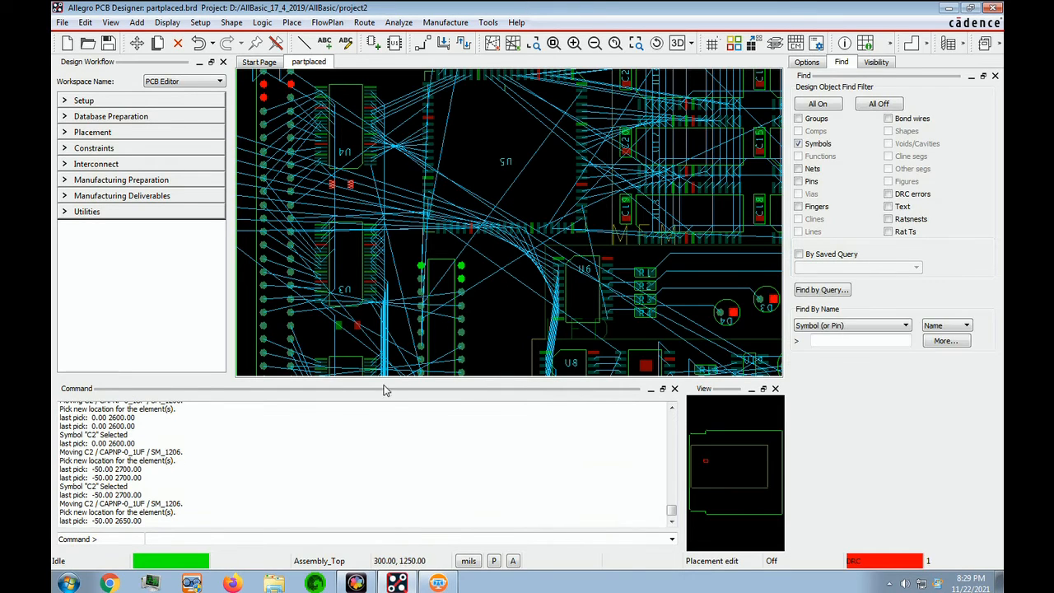
{"action": "left_click", "coordinate": [358, 326]}
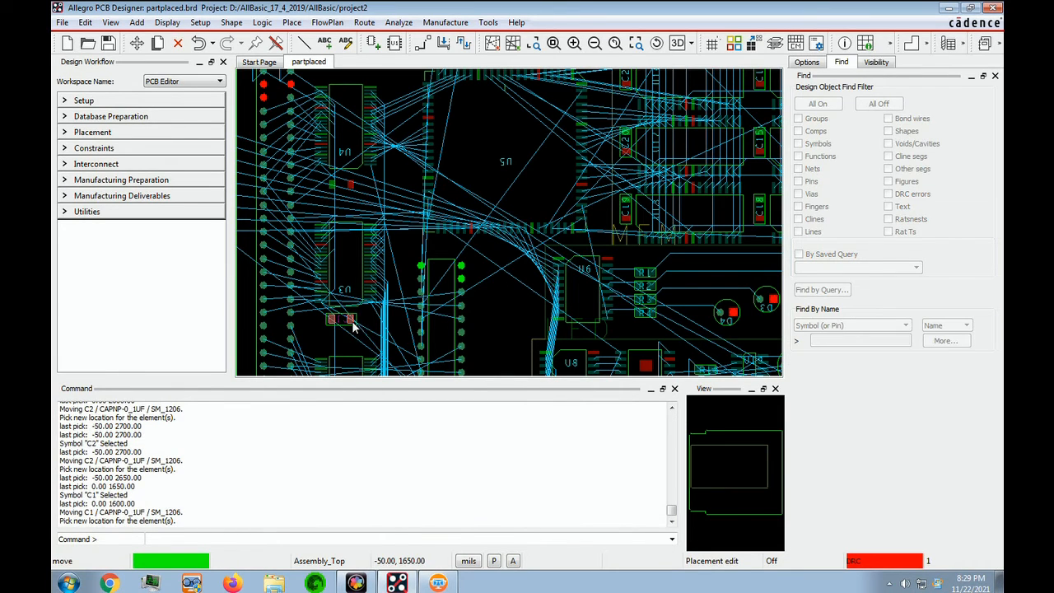
{"action": "left_click", "coordinate": [352, 328]}
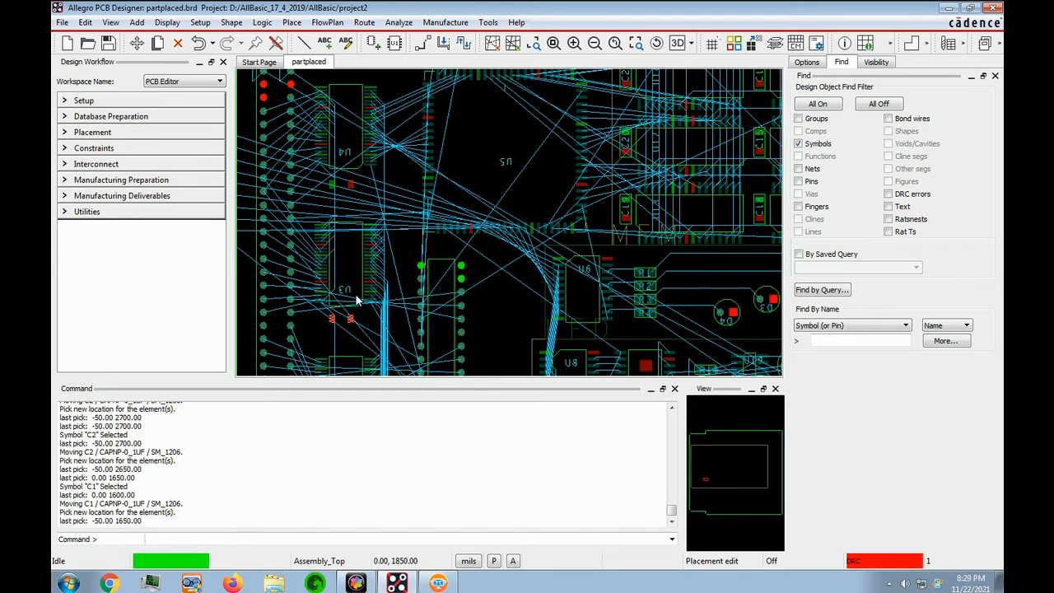
Step: Move capacitor C3 to -50, 650 below U1
{"action": "key", "text": "Down"}
{"action": "key", "text": "Down"}
{"action": "key", "text": "Down"}
{"action": "left_click", "coordinate": [355, 271]}
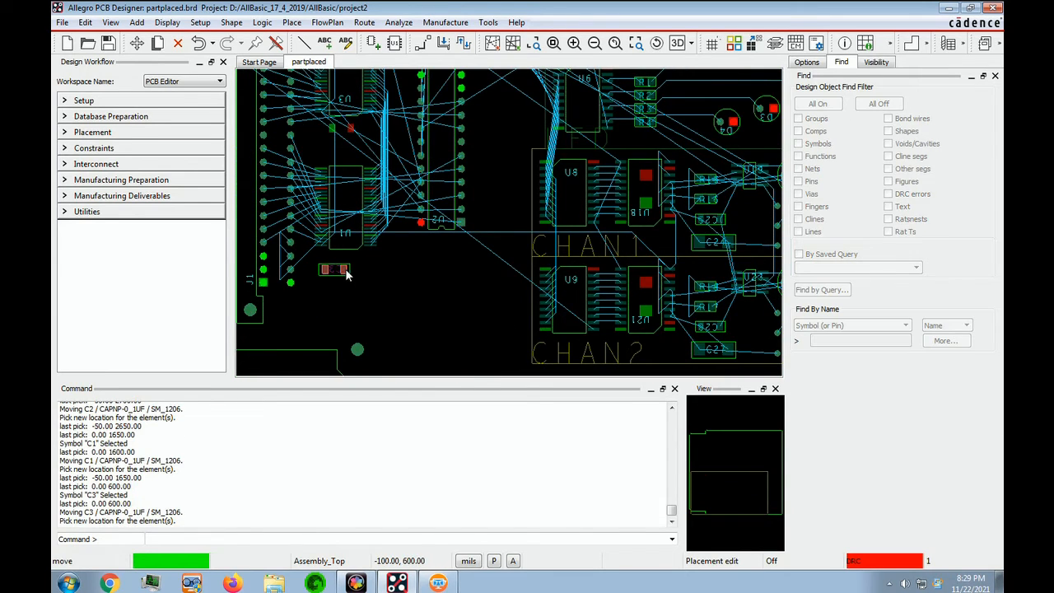
{"action": "left_click", "coordinate": [349, 267]}
{"action": "left_click", "coordinate": [348, 268]}
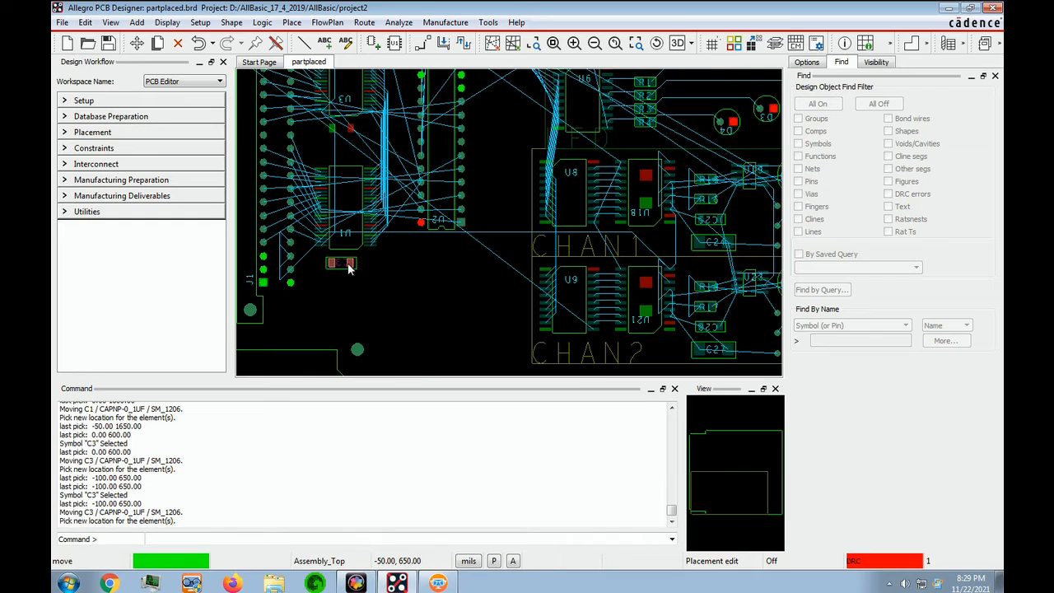
{"action": "left_click", "coordinate": [355, 268]}
Step: Move mirrored capacitor C4 from outside the board to 700, 750 just below U2
{"action": "scroll", "coordinate": [435, 278], "scroll_direction": "down", "scroll_amount": 2}
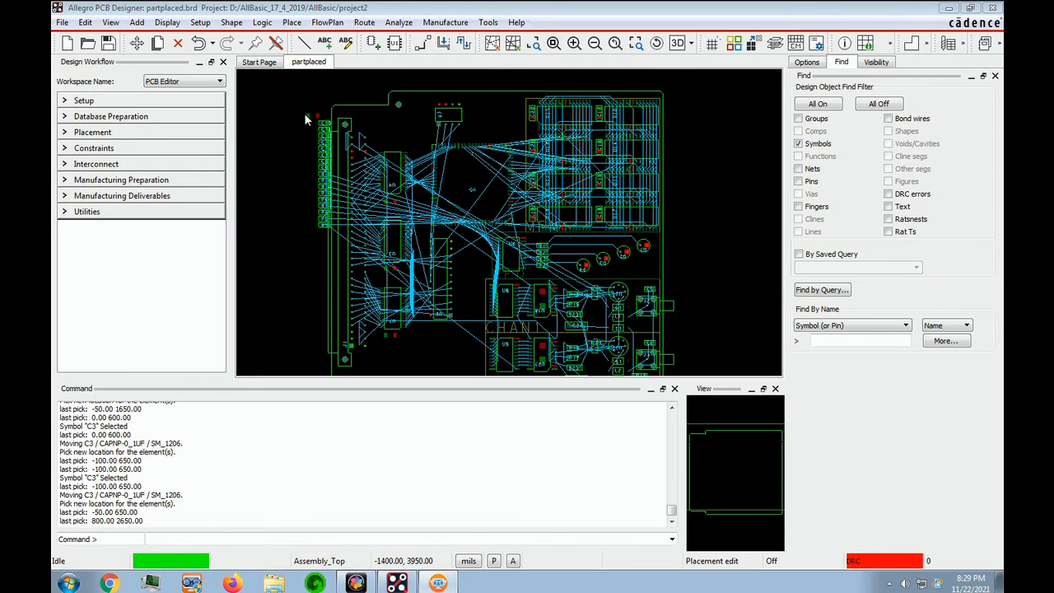
{"action": "left_click", "coordinate": [306, 116]}
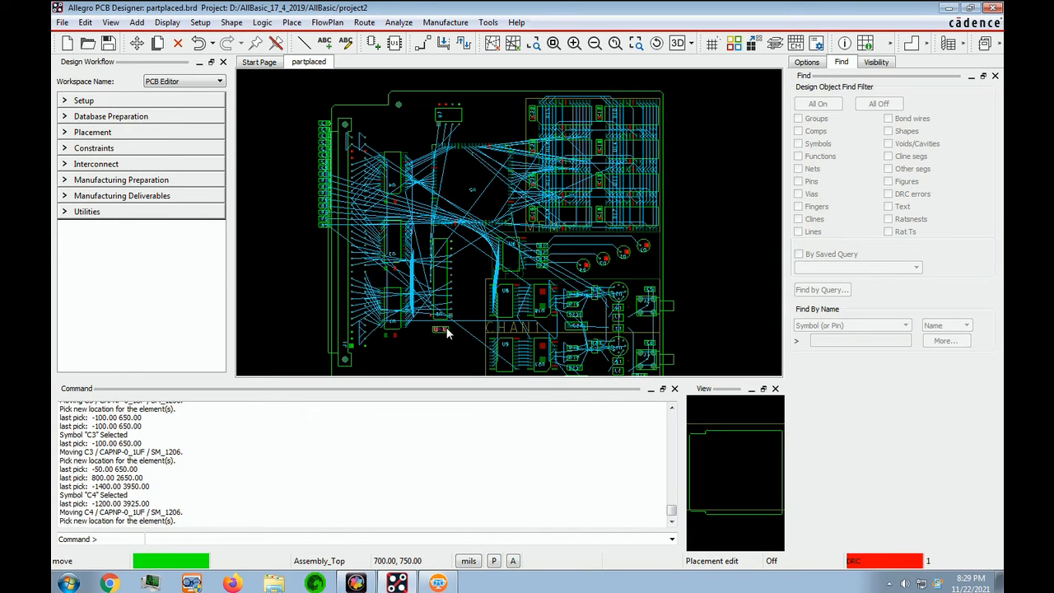
{"action": "left_click", "coordinate": [446, 332]}
{"action": "left_click", "coordinate": [457, 346]}
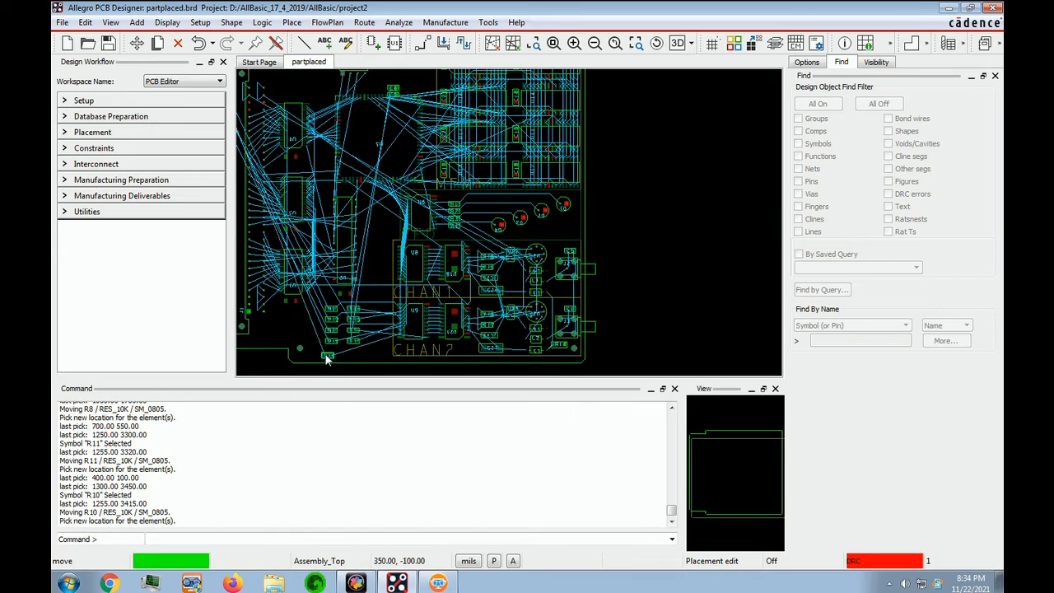
Step: Place resistor R10 at 400, -50 under the resistor column near the CHAN2 area
{"action": "left_click", "coordinate": [330, 352]}
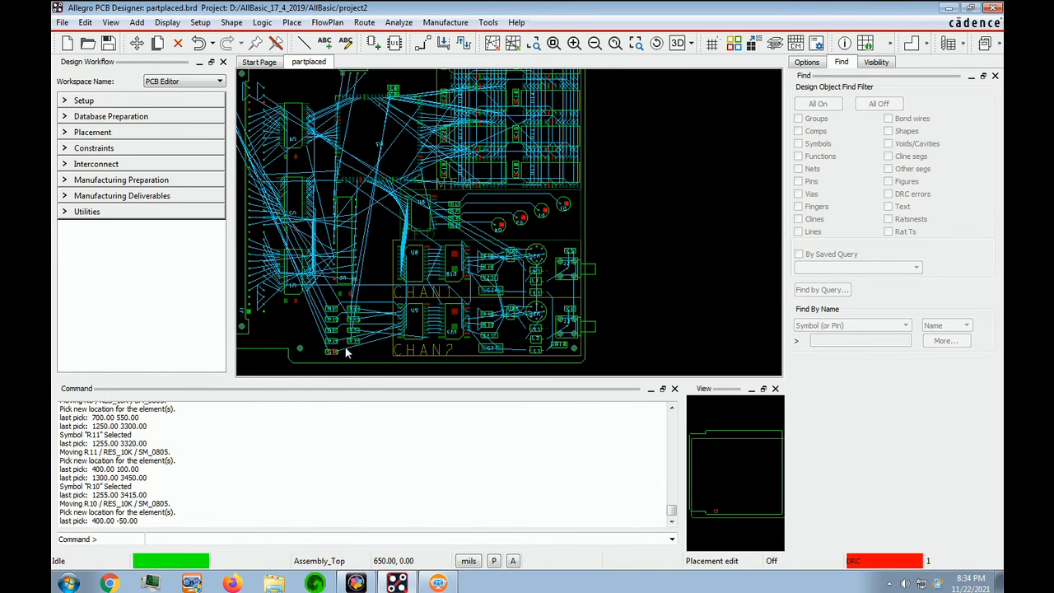
{"action": "left_click", "coordinate": [402, 106]}
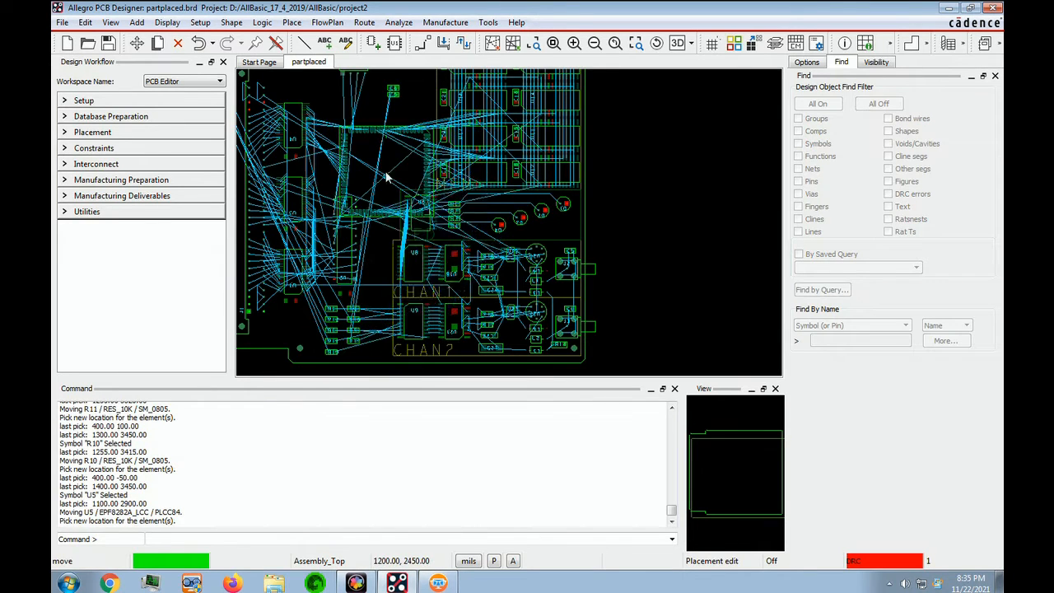
{"action": "right_click", "coordinate": [388, 173]}
{"action": "left_click", "coordinate": [424, 196]}
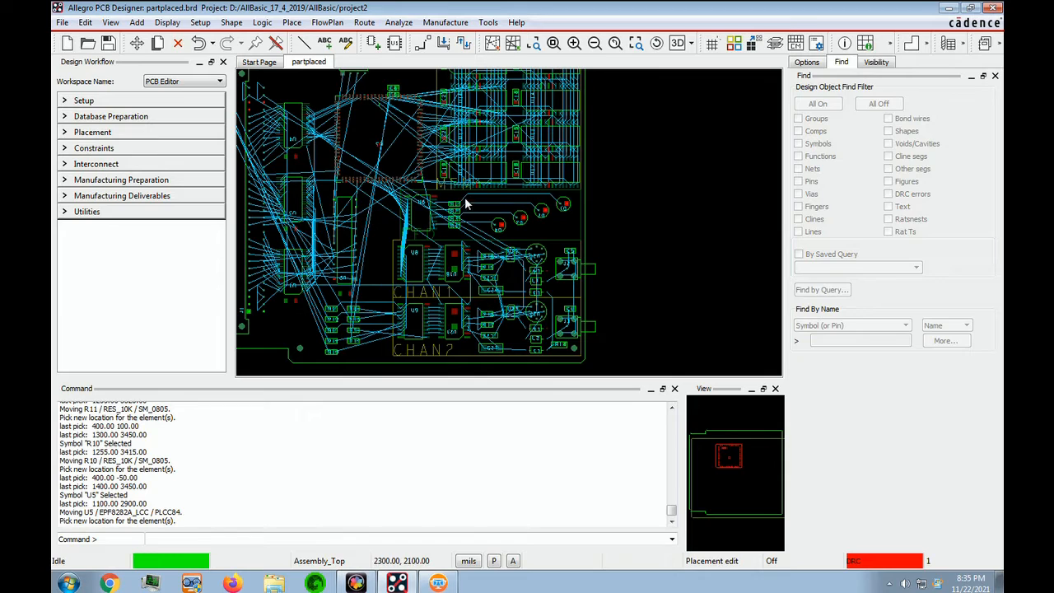
Step: Move capacitor C8 to 700, -50 and capacitor C9 to 1000, 550 beside the resistor columns
{"action": "left_click", "coordinate": [396, 90]}
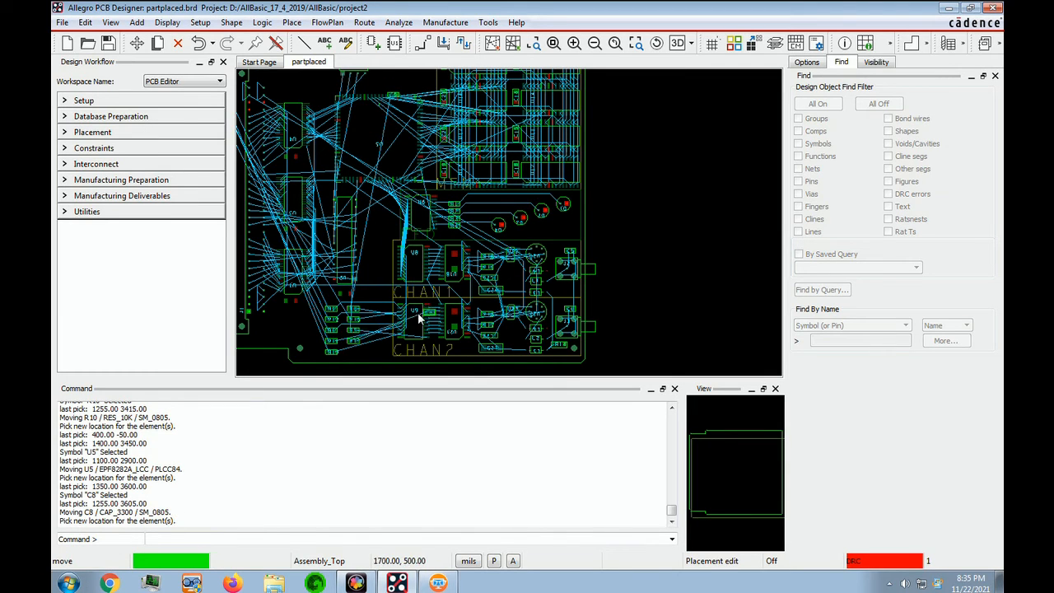
{"action": "left_click", "coordinate": [354, 353]}
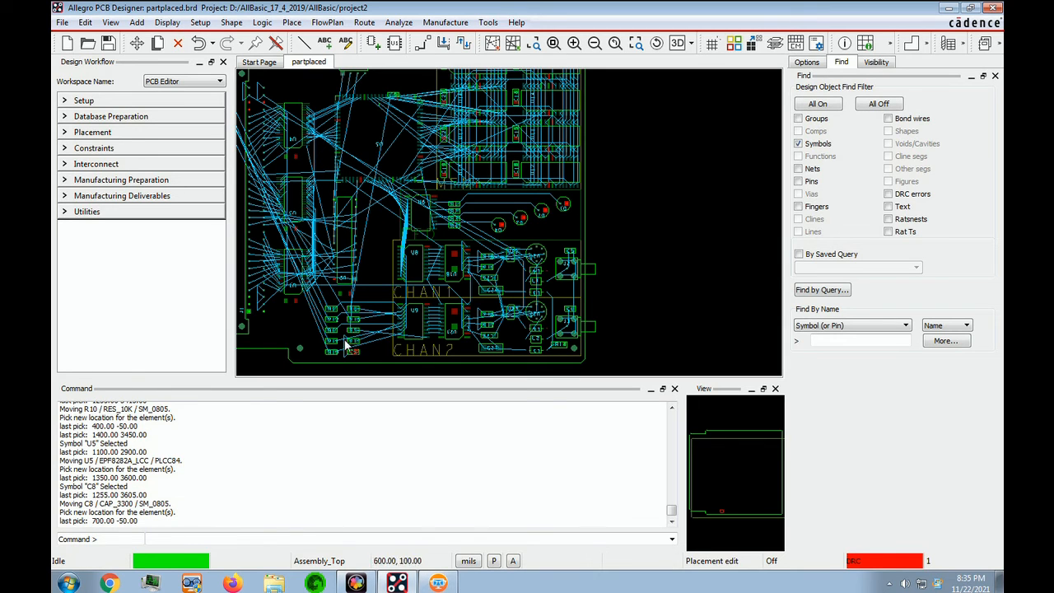
{"action": "left_click", "coordinate": [406, 93]}
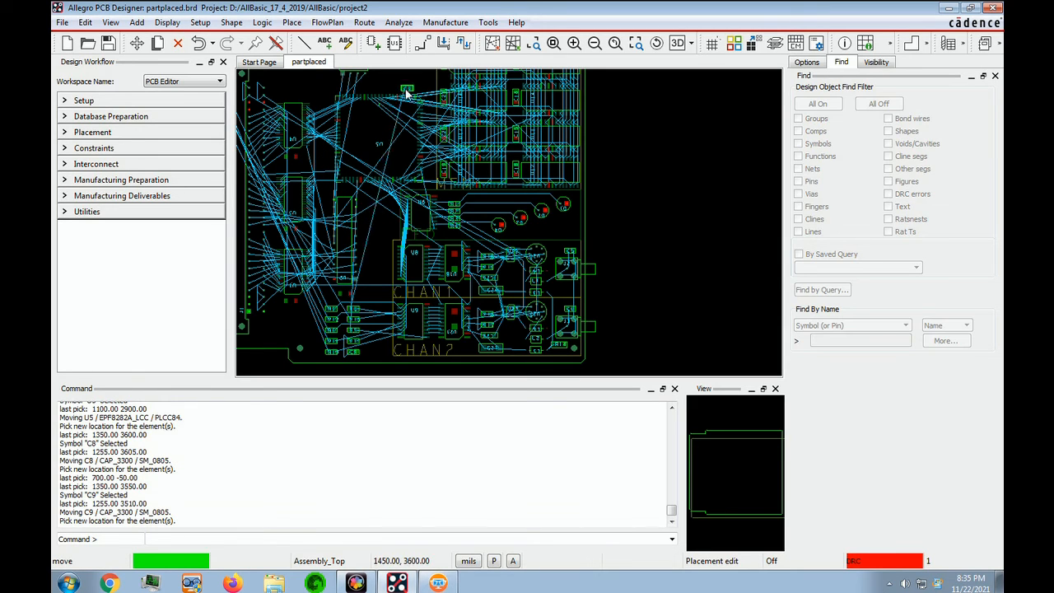
{"action": "left_click", "coordinate": [375, 308]}
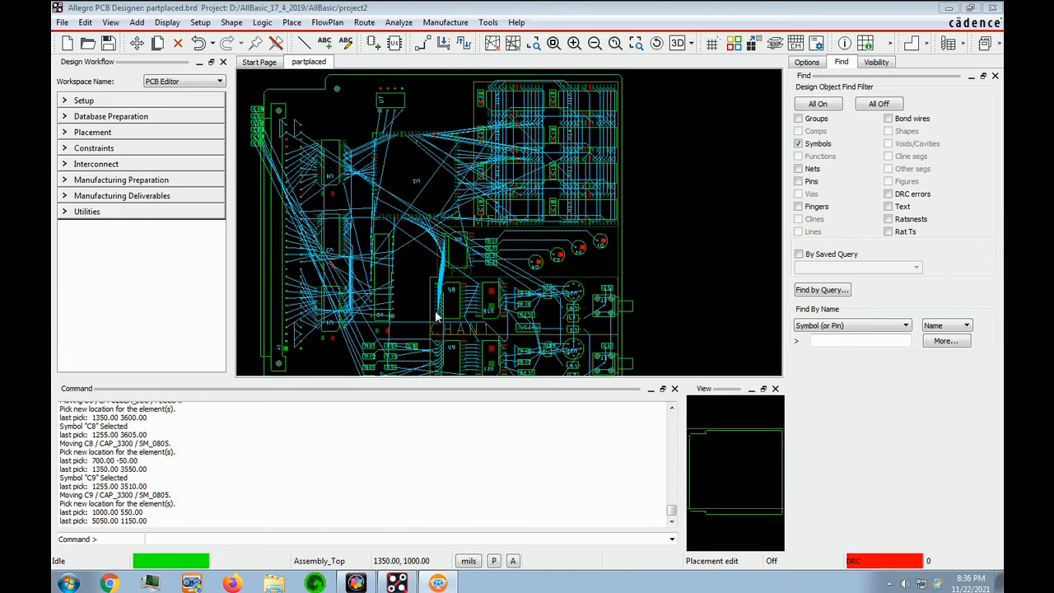
Step: Move resistor R5 into U5's outline and mirror it to the other side, placing it at 850, 2550
{"action": "left_click", "coordinate": [399, 375]}
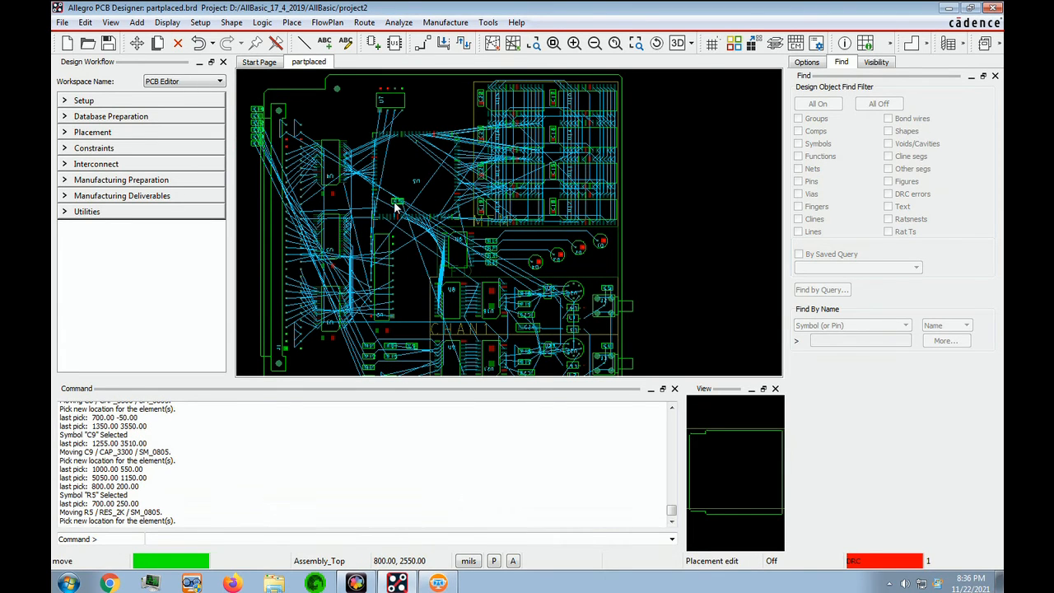
{"action": "left_click", "coordinate": [396, 207]}
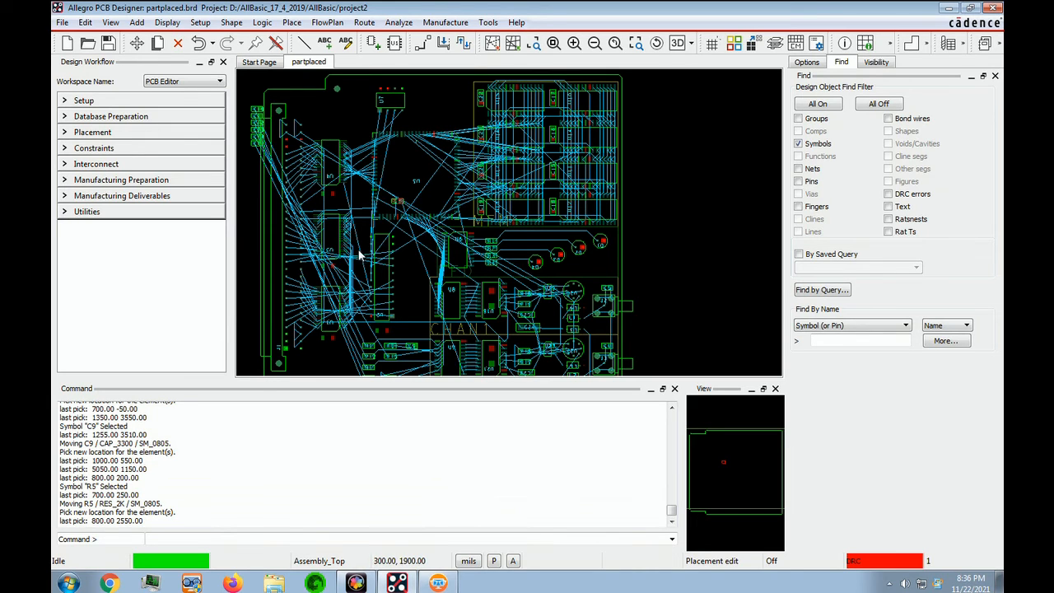
{"action": "left_click", "coordinate": [405, 207]}
{"action": "right_click", "coordinate": [399, 198]}
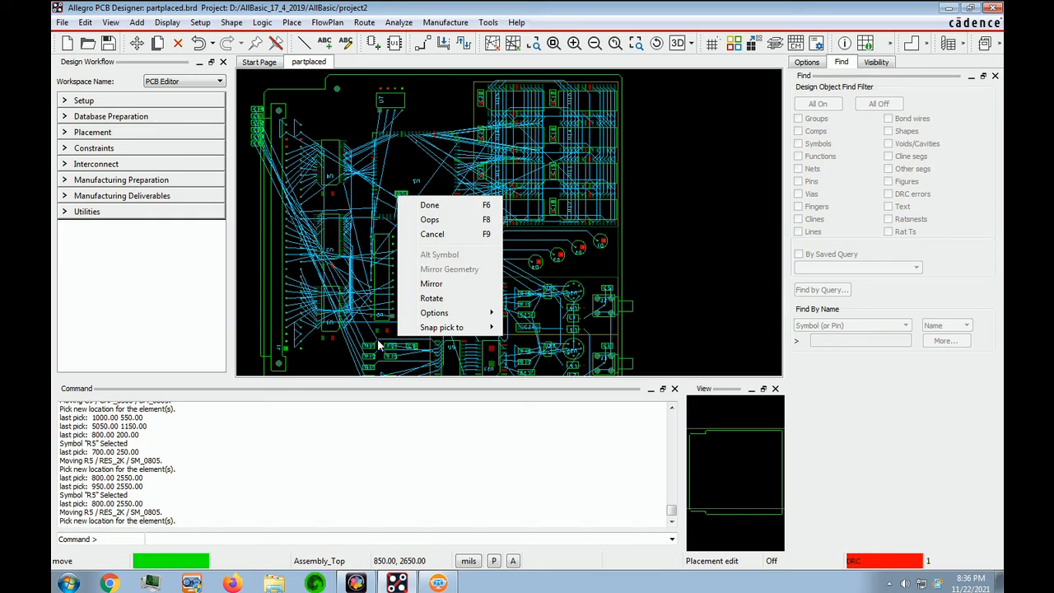
{"action": "left_click", "coordinate": [433, 286]}
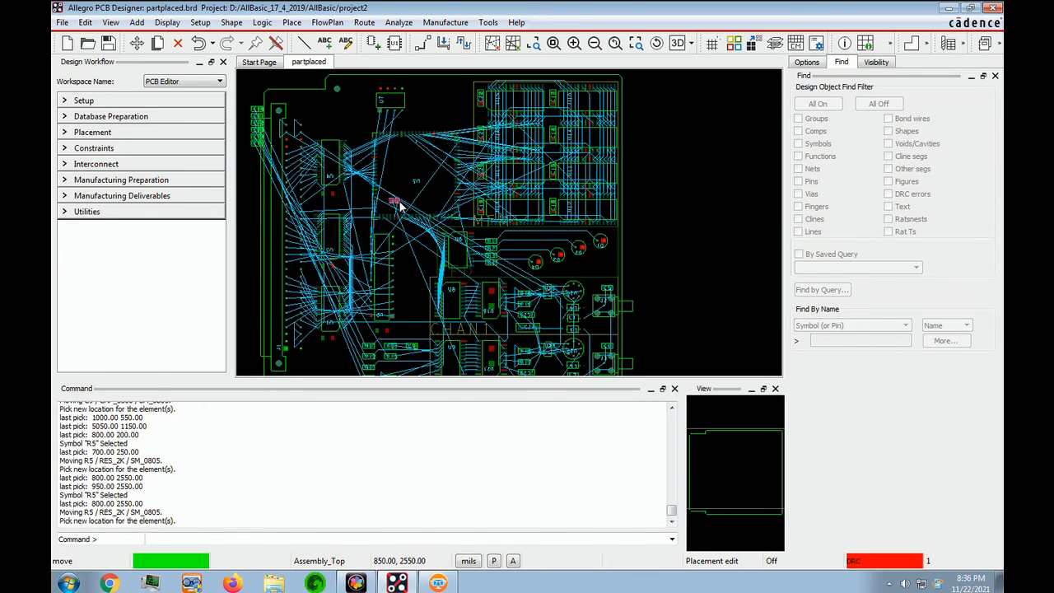
{"action": "left_click", "coordinate": [399, 206]}
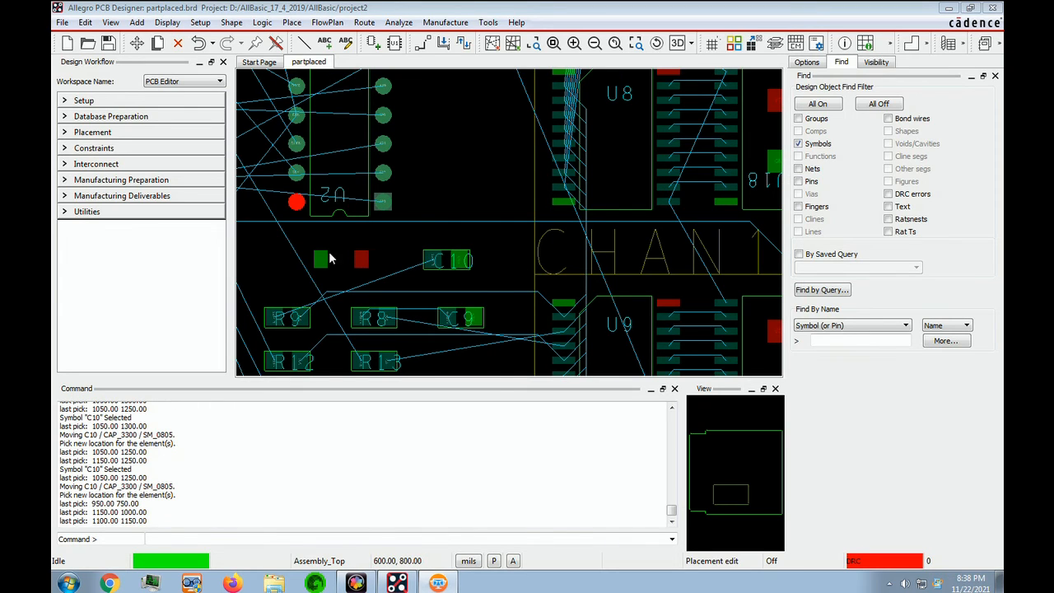
Step: Mirror capacitor C10, rotate it 180 degrees and place it over R9 at 400, 550
{"action": "left_click", "coordinate": [138, 43]}
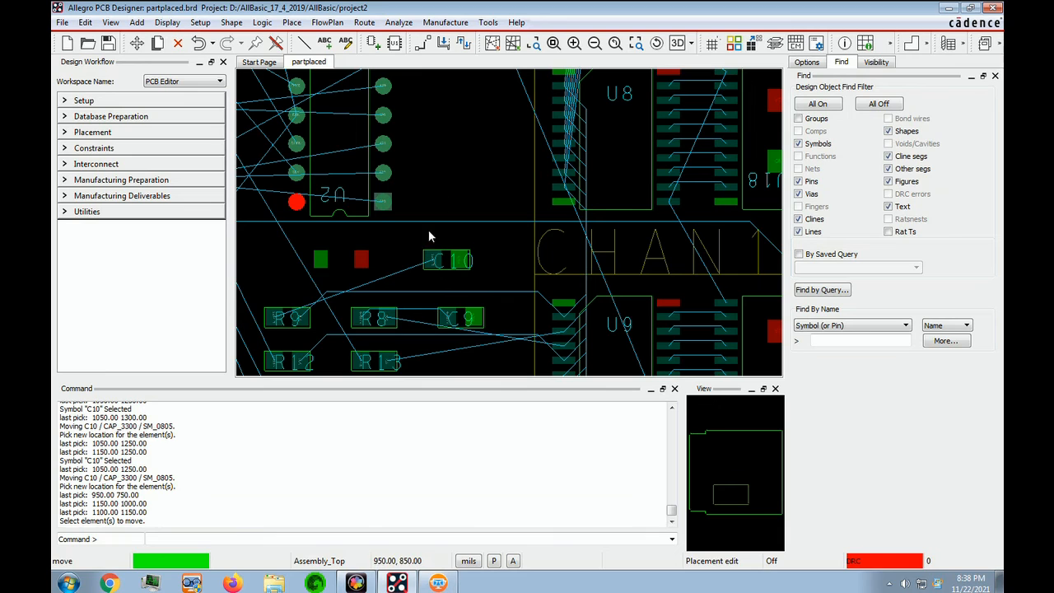
{"action": "left_click", "coordinate": [460, 264]}
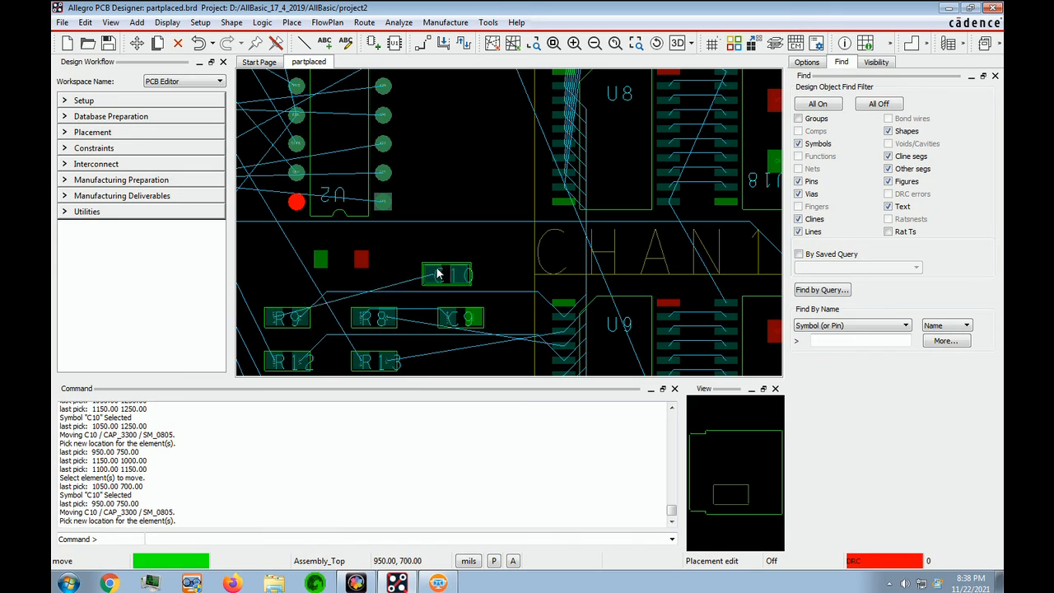
{"action": "right_click", "coordinate": [450, 270]}
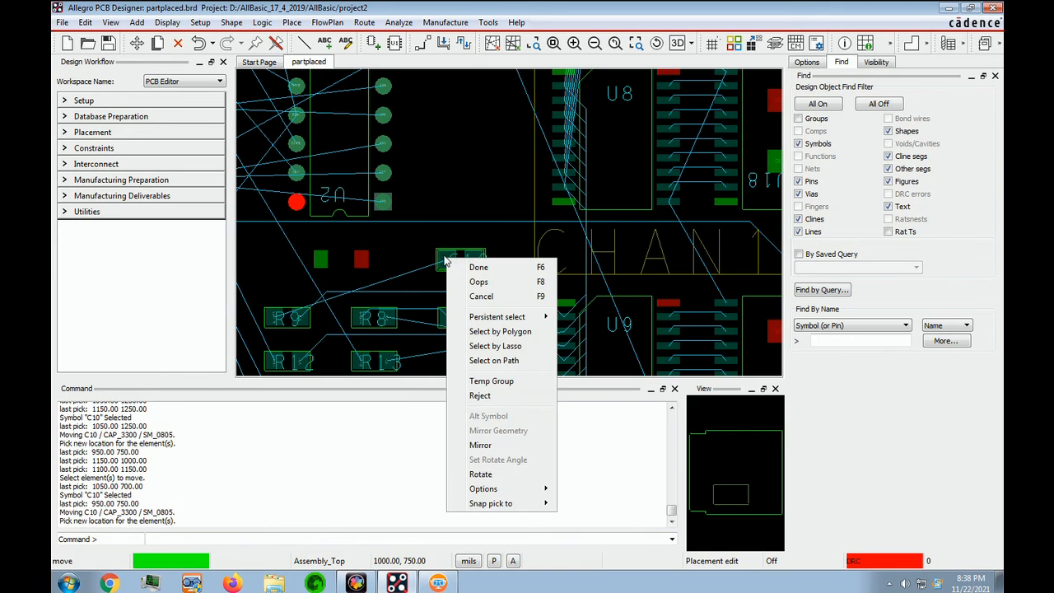
{"action": "left_click", "coordinate": [481, 445]}
{"action": "right_click", "coordinate": [458, 243]}
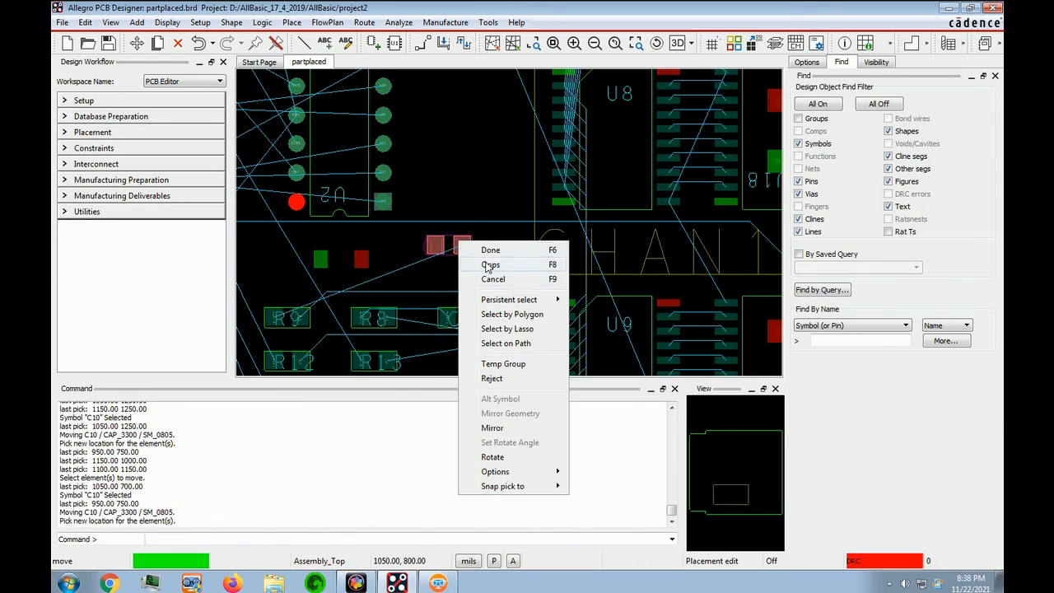
{"action": "left_click", "coordinate": [492, 458]}
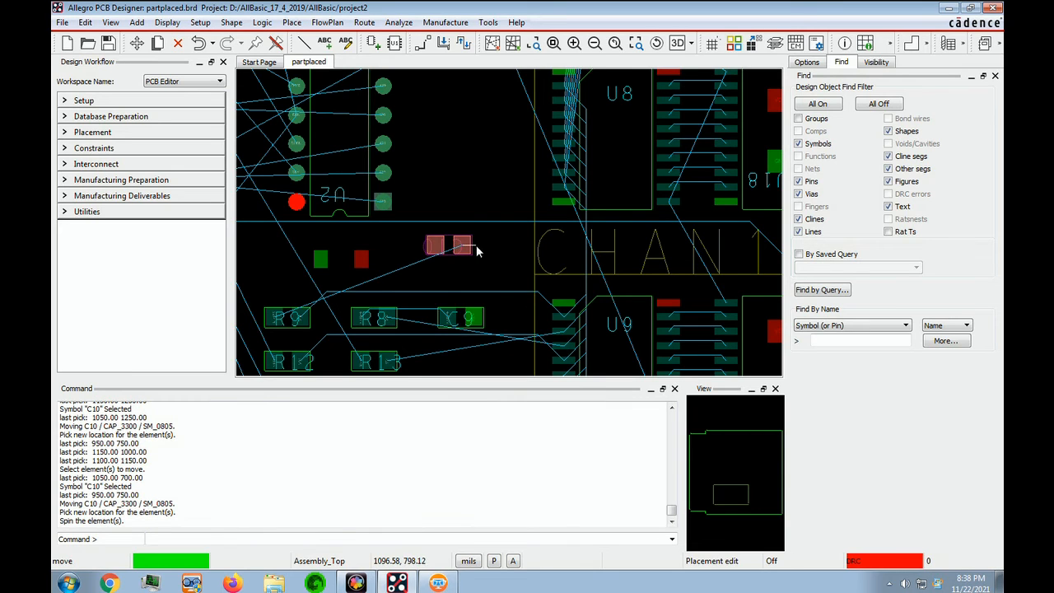
{"action": "left_click", "coordinate": [388, 221]}
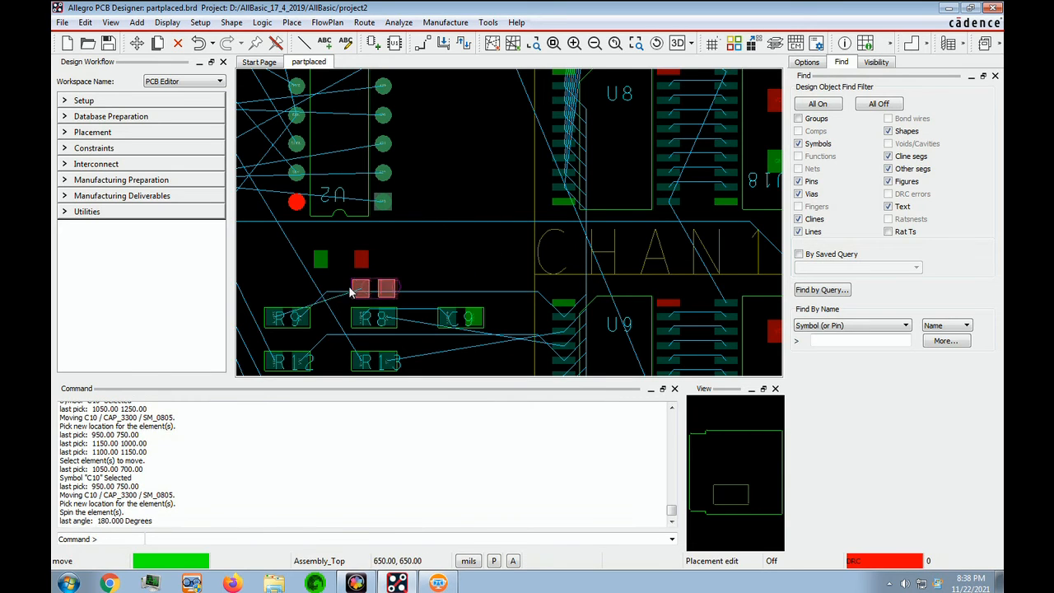
{"action": "left_click", "coordinate": [278, 321]}
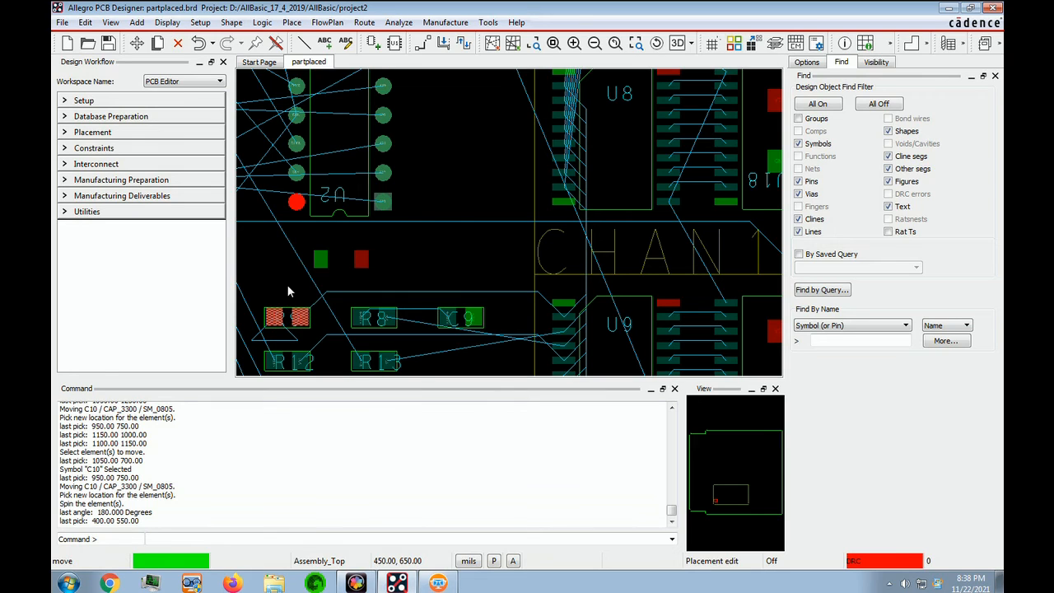
Step: Mirror capacitor C9, rotate it 180 degrees and place it over resistor R8
{"action": "double_click", "coordinate": [467, 322]}
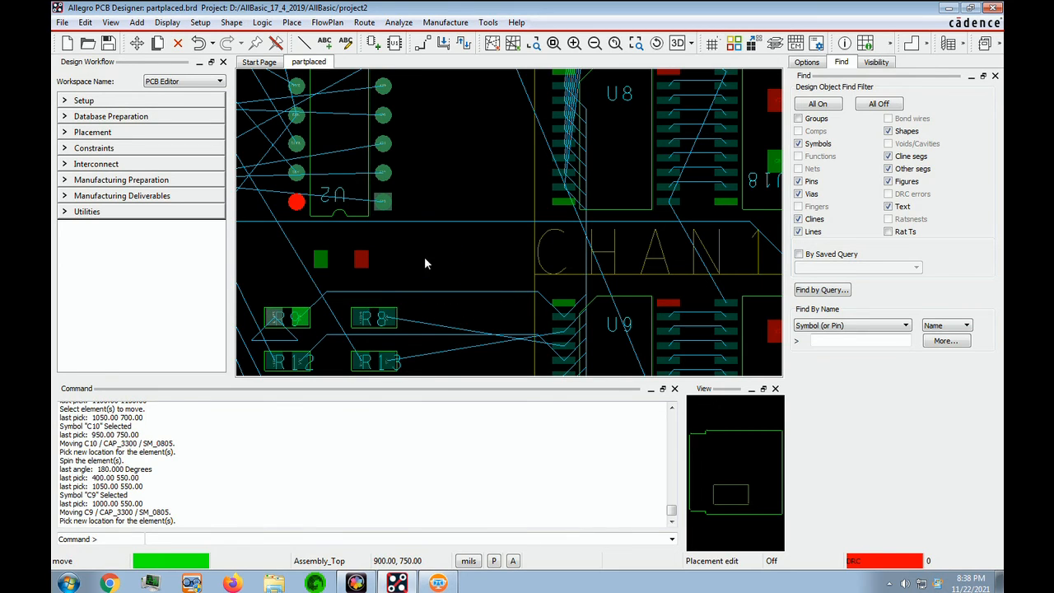
{"action": "right_click", "coordinate": [475, 308]}
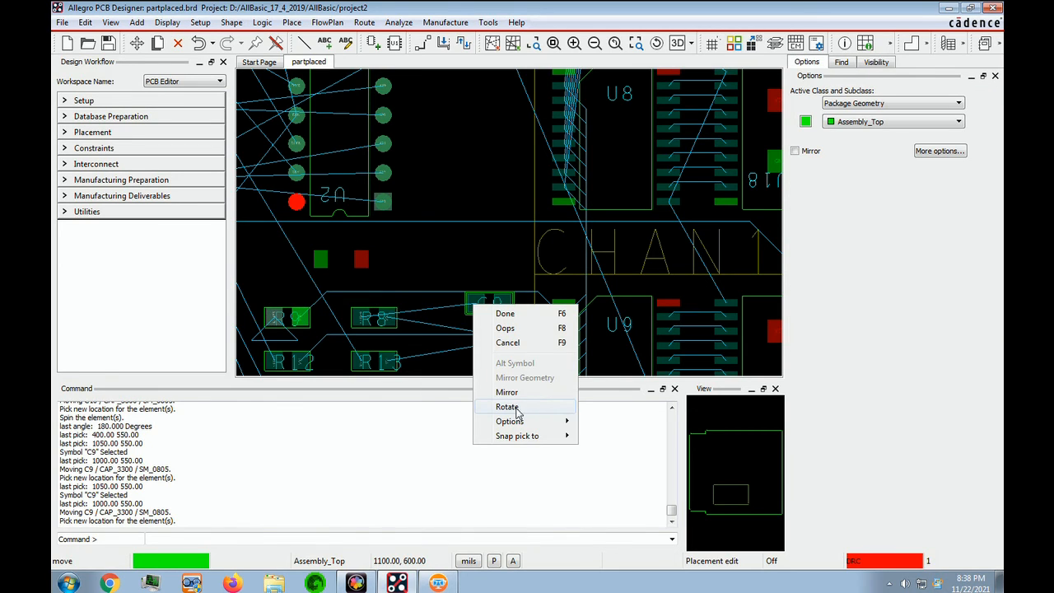
{"action": "left_click", "coordinate": [511, 407]}
{"action": "right_click", "coordinate": [465, 287]}
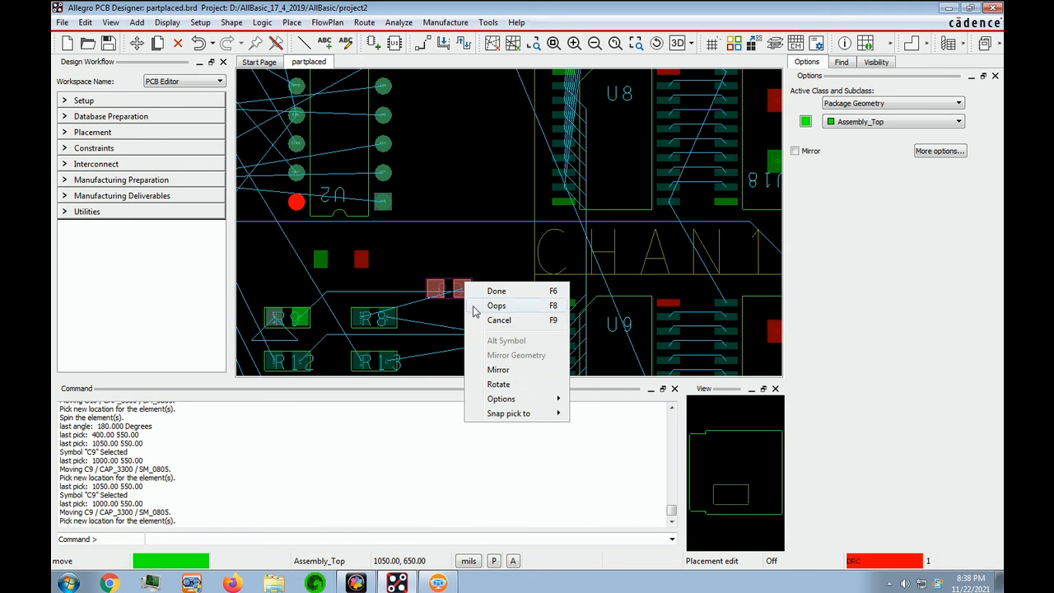
{"action": "left_click", "coordinate": [501, 389]}
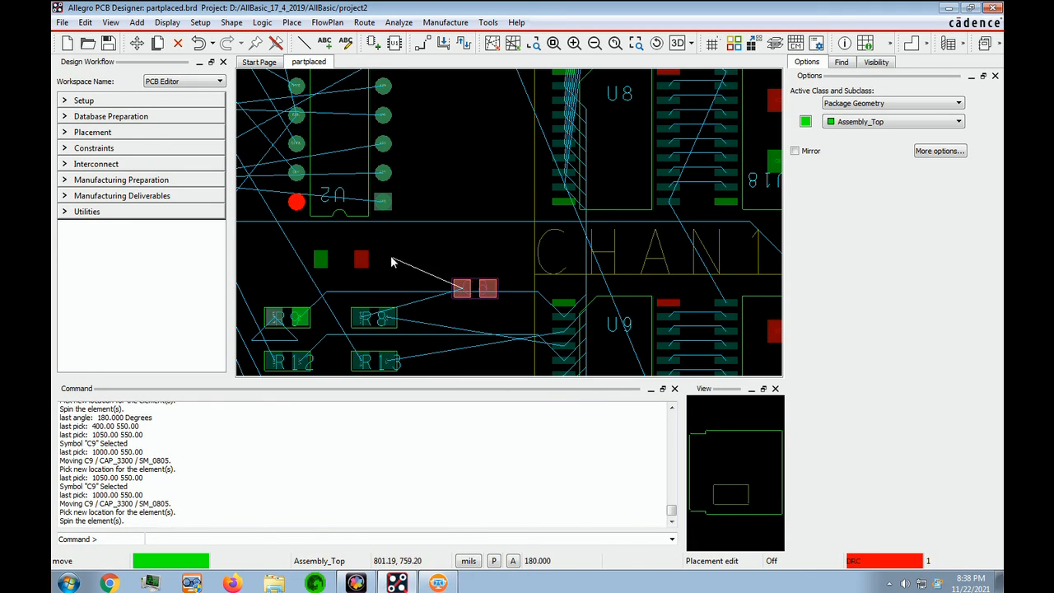
{"action": "left_click", "coordinate": [389, 265]}
{"action": "left_click", "coordinate": [375, 318]}
{"action": "left_click", "coordinate": [443, 290]}
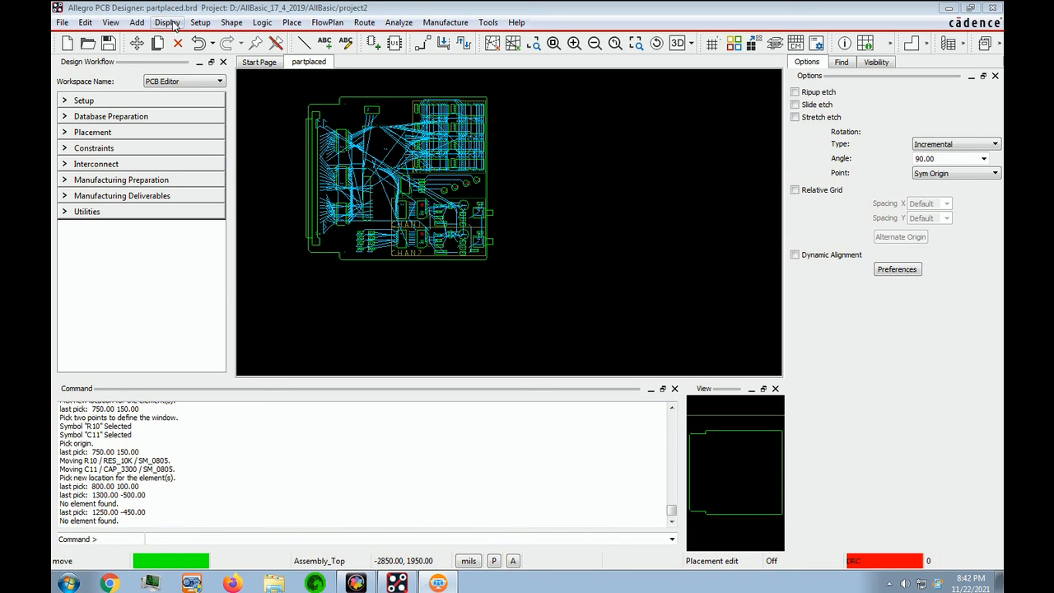
Step: Save the board as a new file named placed in the project2 folder
{"action": "left_click", "coordinate": [62, 23]}
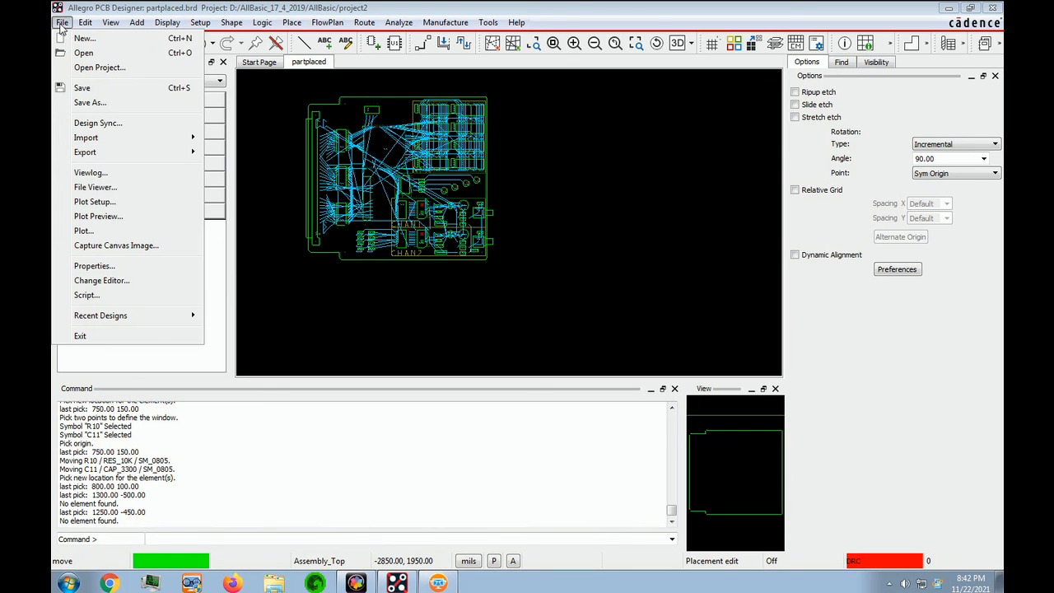
{"action": "left_click", "coordinate": [97, 103]}
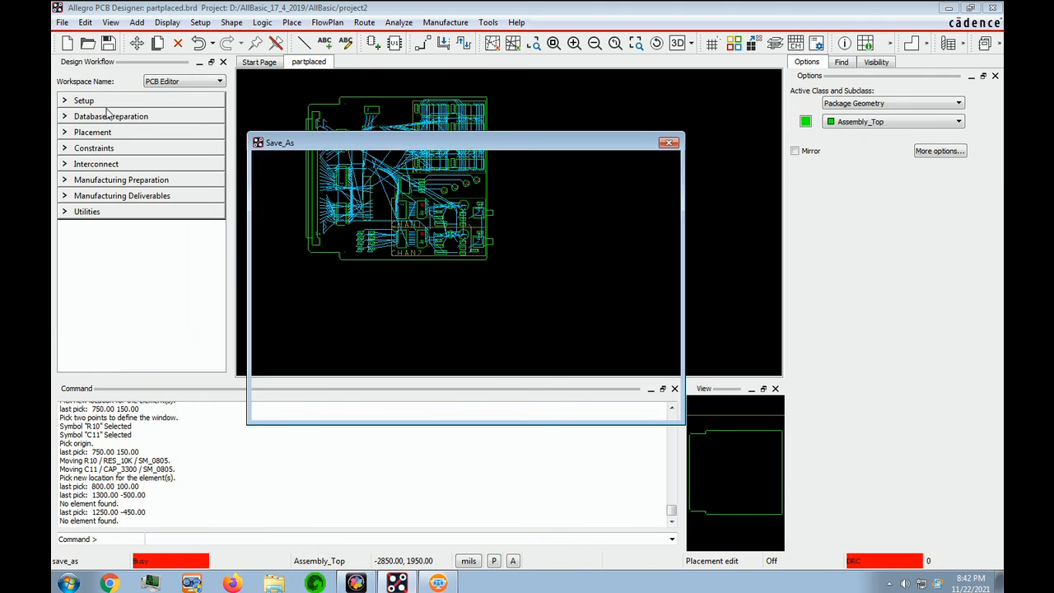
{"action": "type", "text": "placed"}
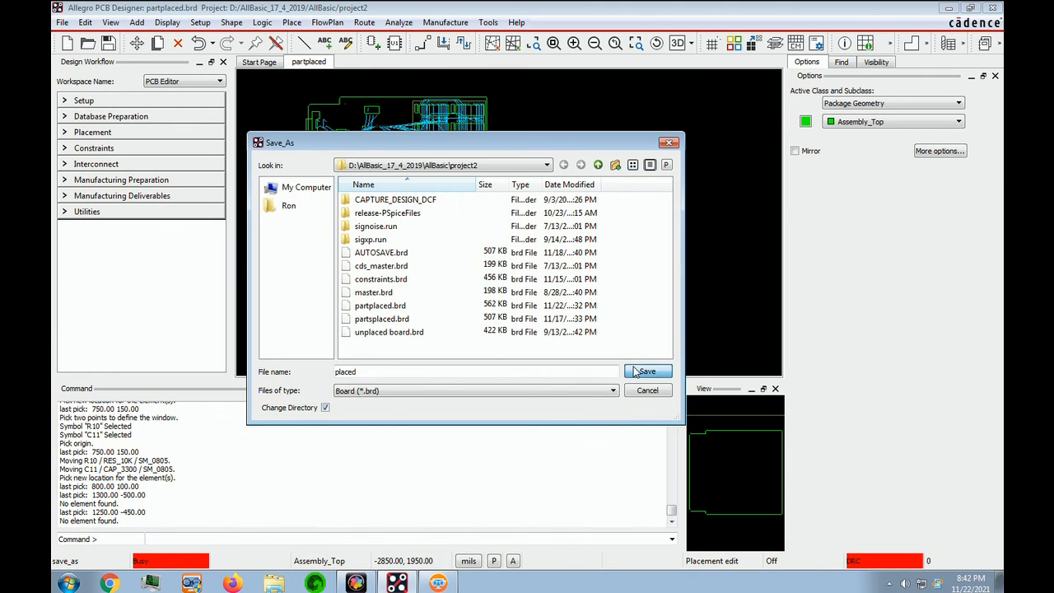